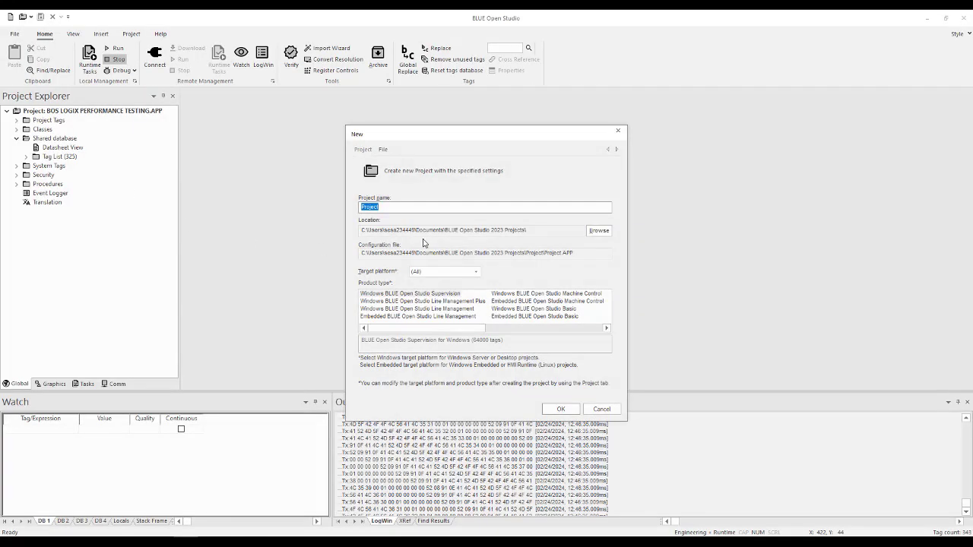
- Create a new project named BOS to Logix Video with the Windows BLUE Open Studio Line Management Plus product type
{"action": "type", "text": "BOS to"}
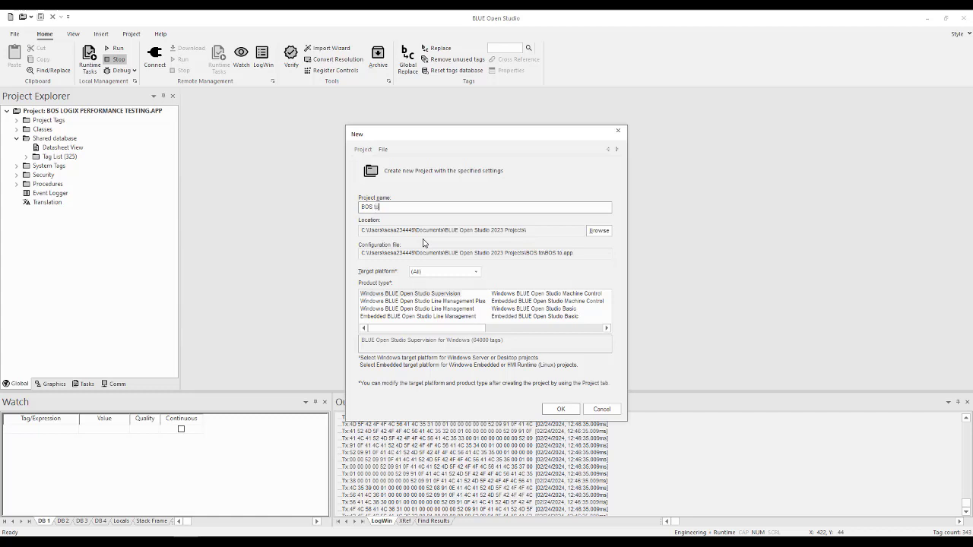
{"action": "type", "text": " Logix Video"}
{"action": "left_click", "coordinate": [405, 301]}
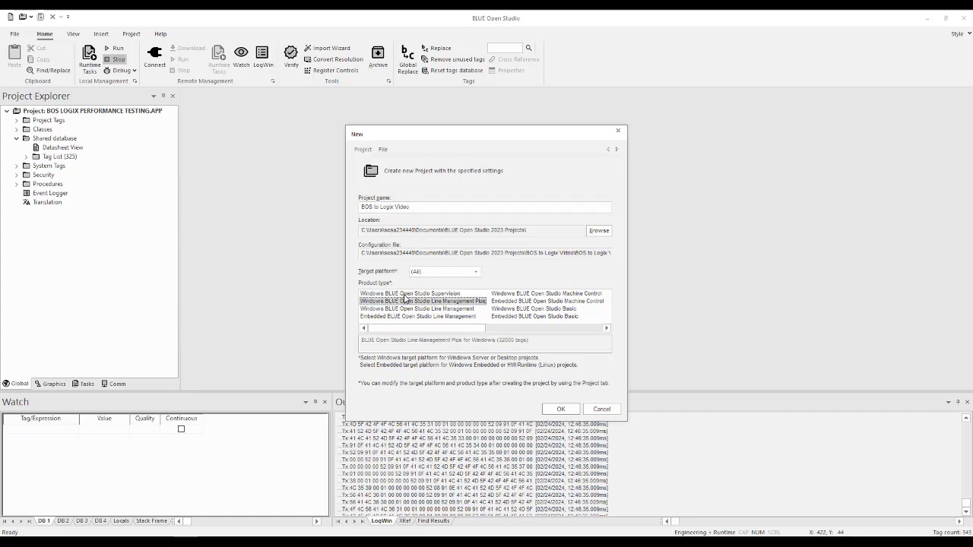
{"action": "left_click", "coordinate": [567, 410]}
- Get through the security system wizard with its current settings and slightly enlarge the Watch and Output windows
{"action": "left_click", "coordinate": [508, 275]}
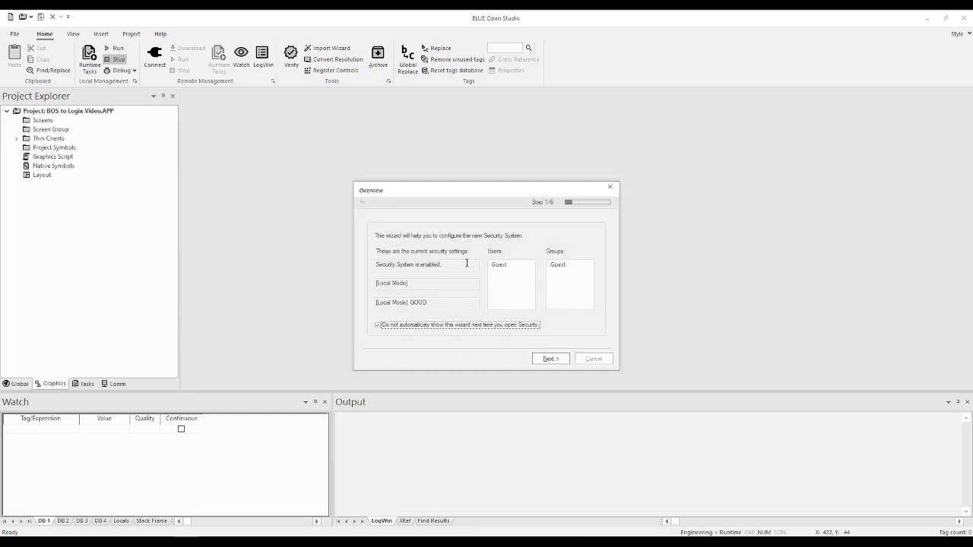
{"action": "left_click", "coordinate": [550, 358]}
{"action": "left_click", "coordinate": [550, 361]}
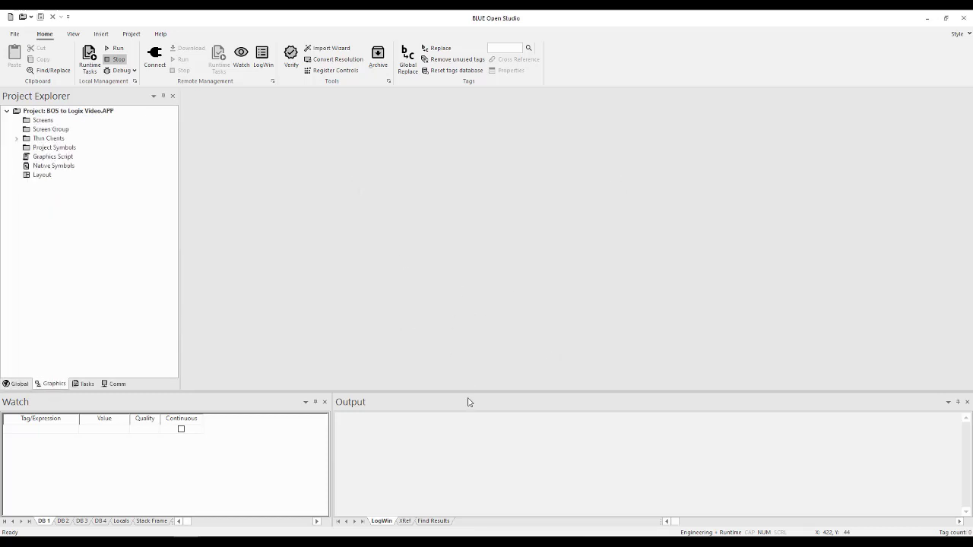
{"action": "left_click_drag", "start_coordinate": [471, 393], "coordinate": [475, 374]}
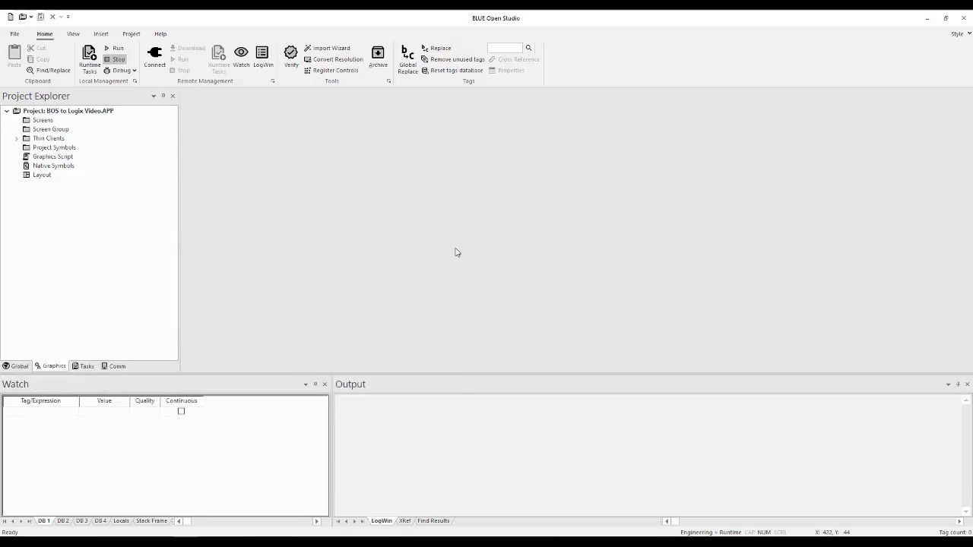
- In the project's communication settings, add an integrated tag source named DEV with RSLogix 5000 Family as provider
{"action": "left_click", "coordinate": [131, 35]}
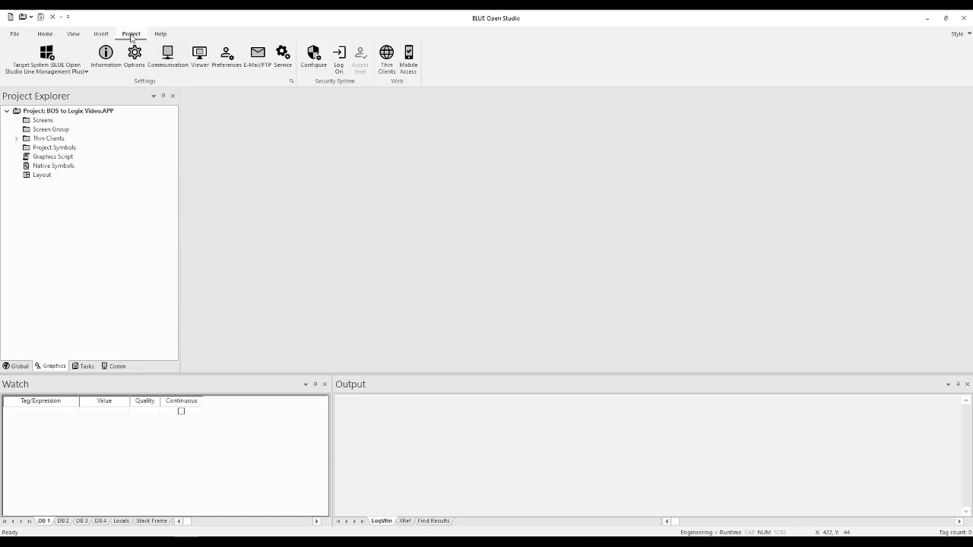
{"action": "left_click", "coordinate": [167, 61]}
{"action": "left_click", "coordinate": [387, 318]}
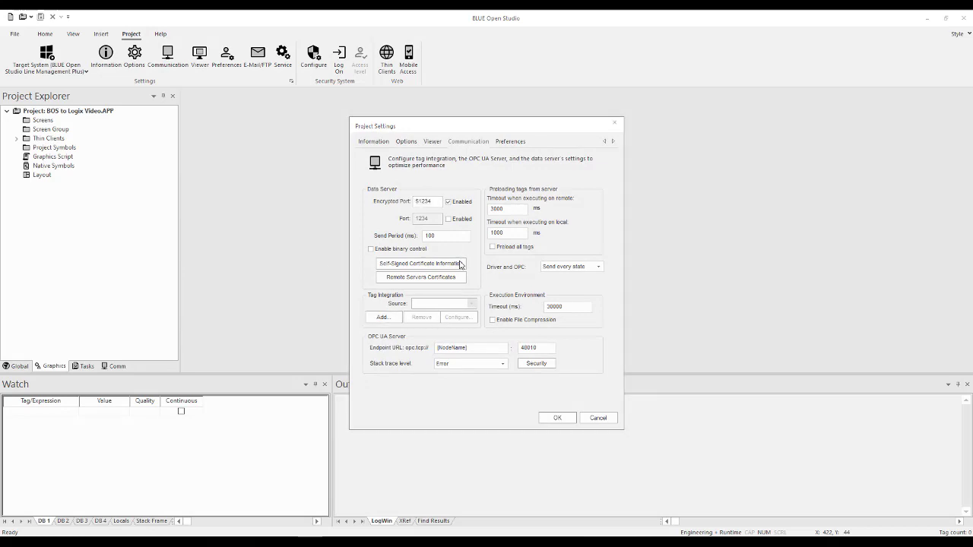
{"action": "left_click", "coordinate": [384, 317]}
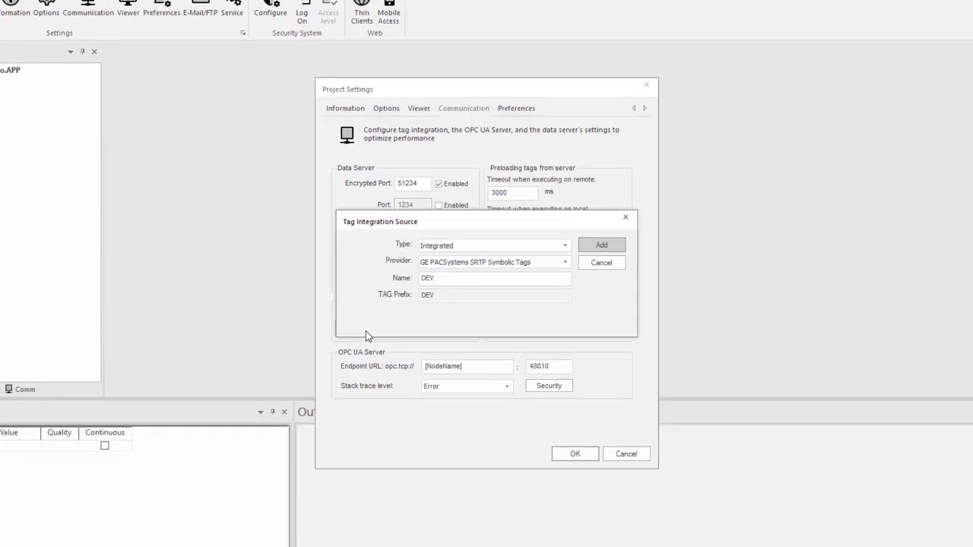
{"action": "left_click", "coordinate": [565, 262]}
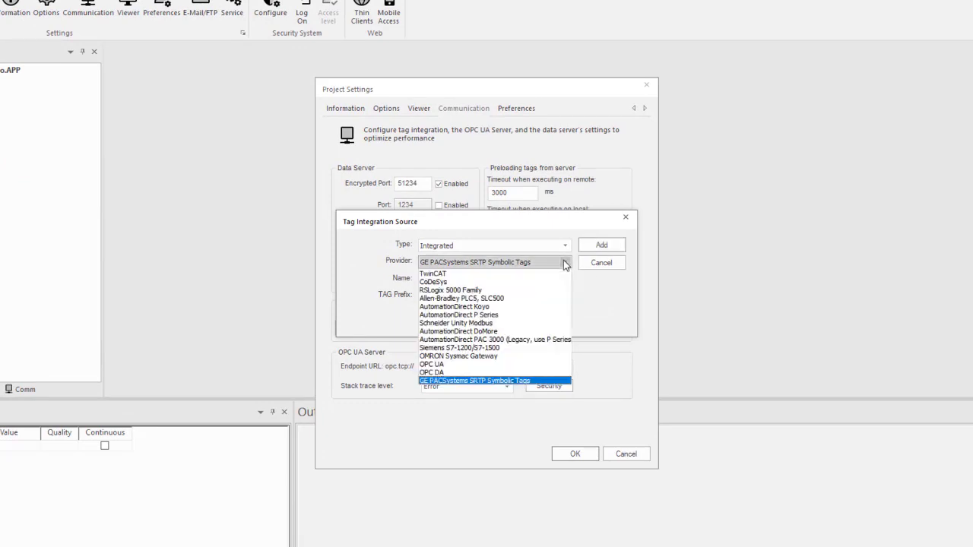
{"action": "left_click", "coordinate": [560, 293]}
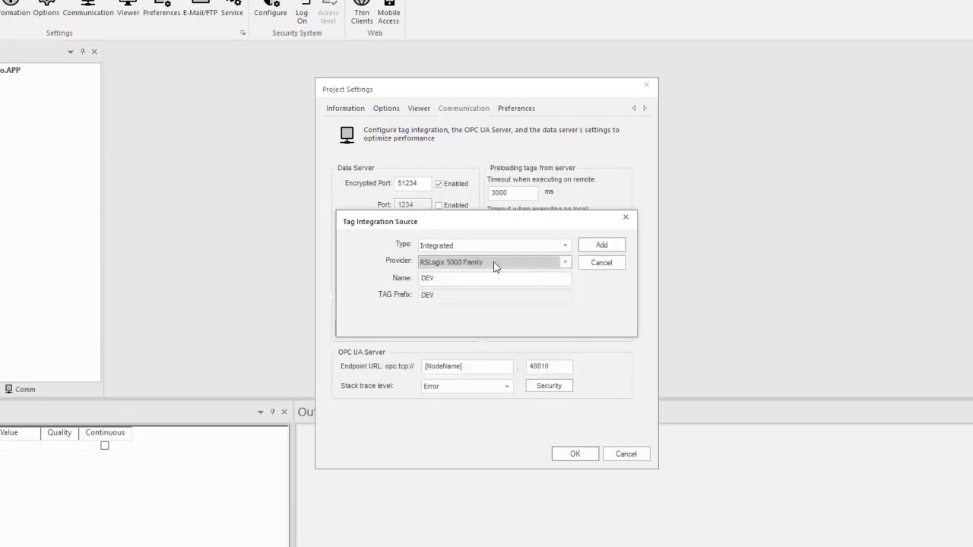
{"action": "left_click", "coordinate": [605, 250]}
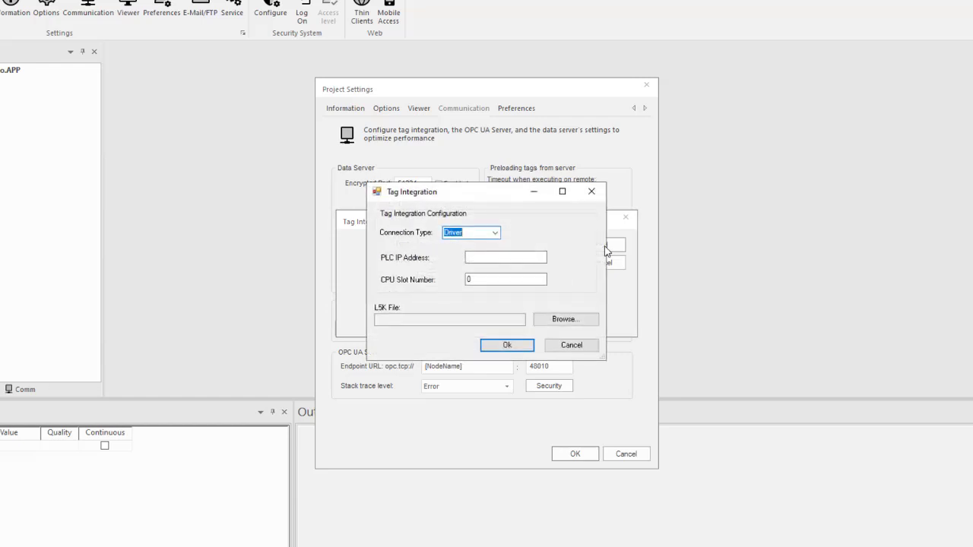
- Configure the tag integration with PLC IP address 192.168.2.203 and the file BOS_Example_AlarmsAdded3.L5K, and apply the project settings
{"action": "left_click", "coordinate": [508, 258]}
{"action": "type", "text": "192.168."}
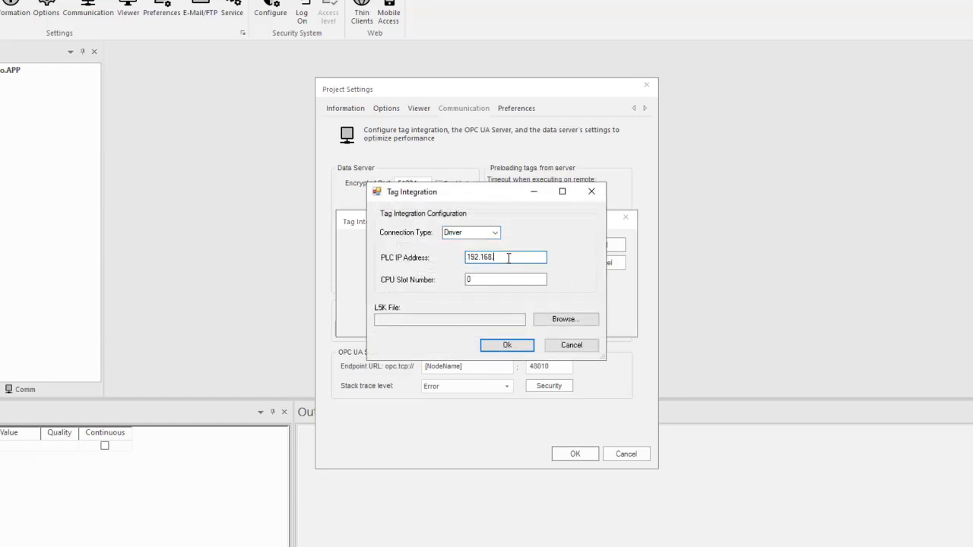
{"action": "type", "text": "2.203"}
{"action": "left_click", "coordinate": [576, 319]}
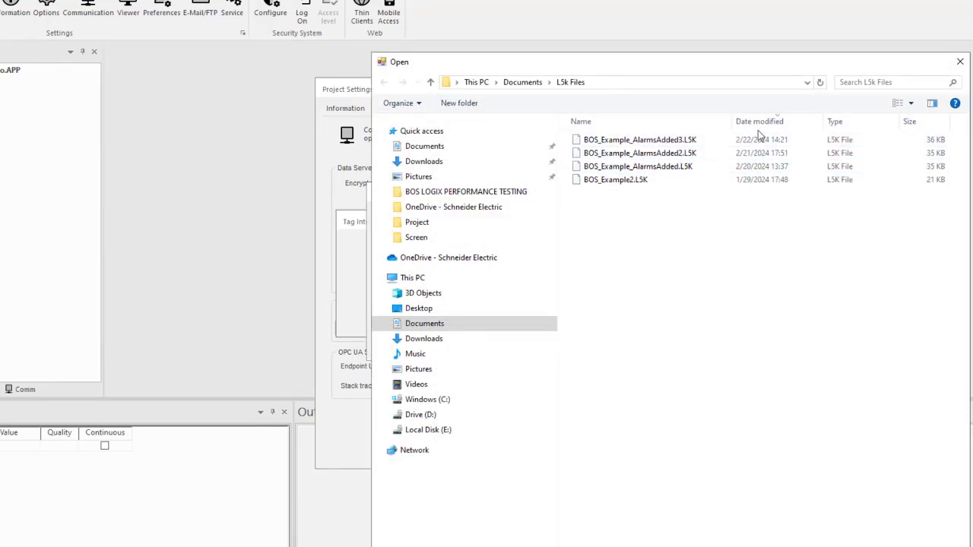
{"action": "left_click", "coordinate": [655, 143]}
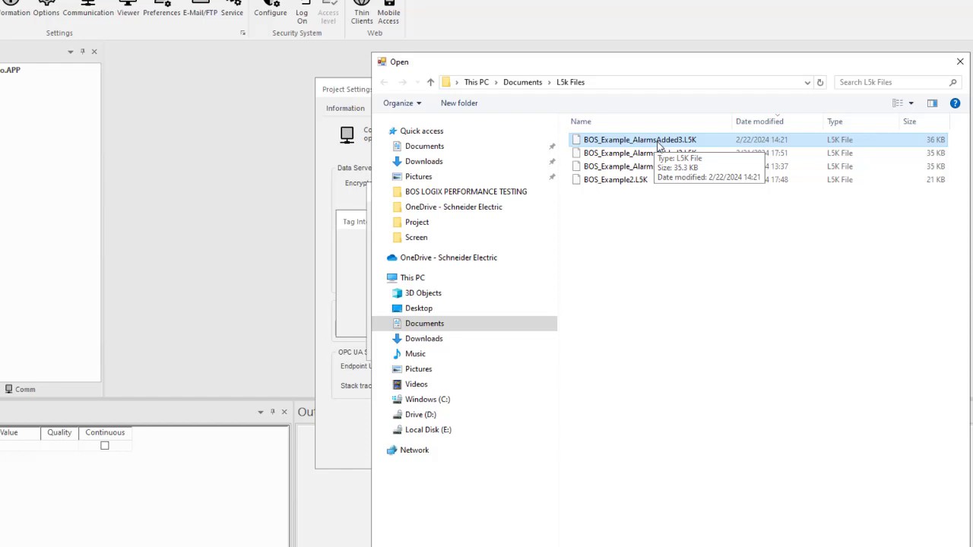
{"action": "left_click", "coordinate": [659, 145]}
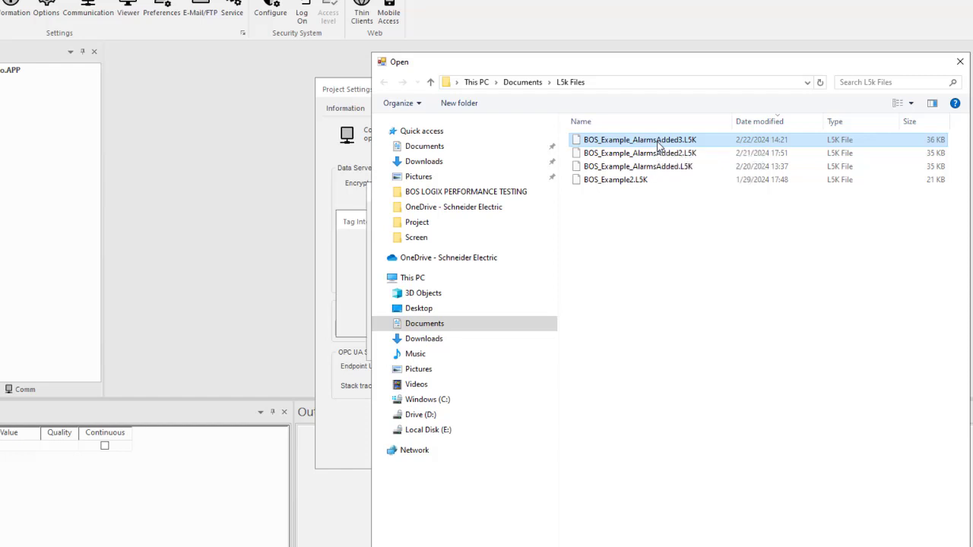
{"action": "left_click", "coordinate": [575, 146]}
{"action": "left_click", "coordinate": [860, 546]}
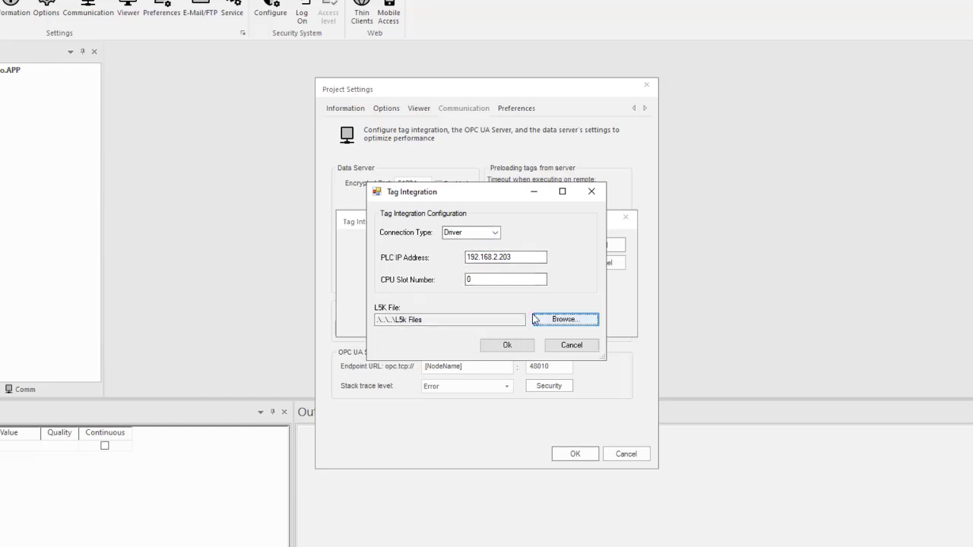
{"action": "left_click", "coordinate": [506, 346]}
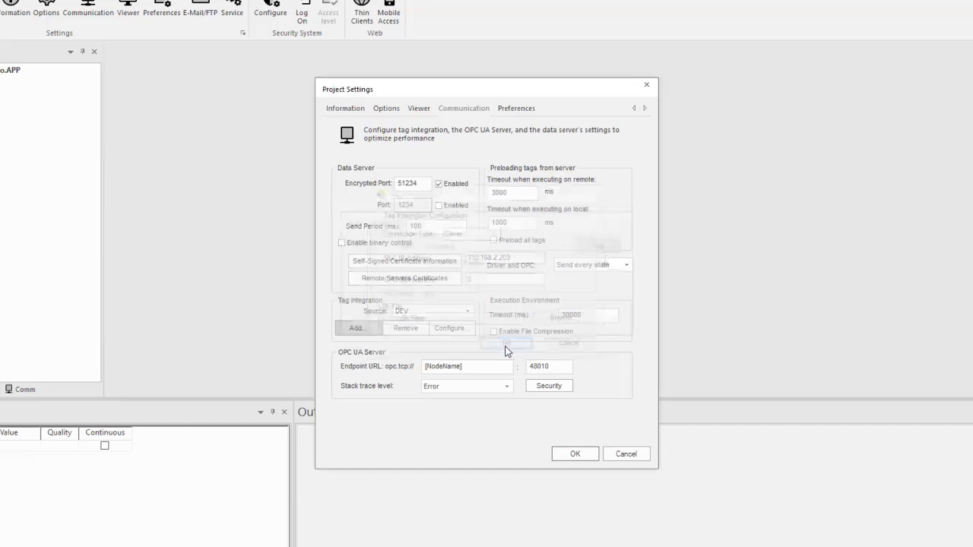
{"action": "left_click", "coordinate": [578, 455]}
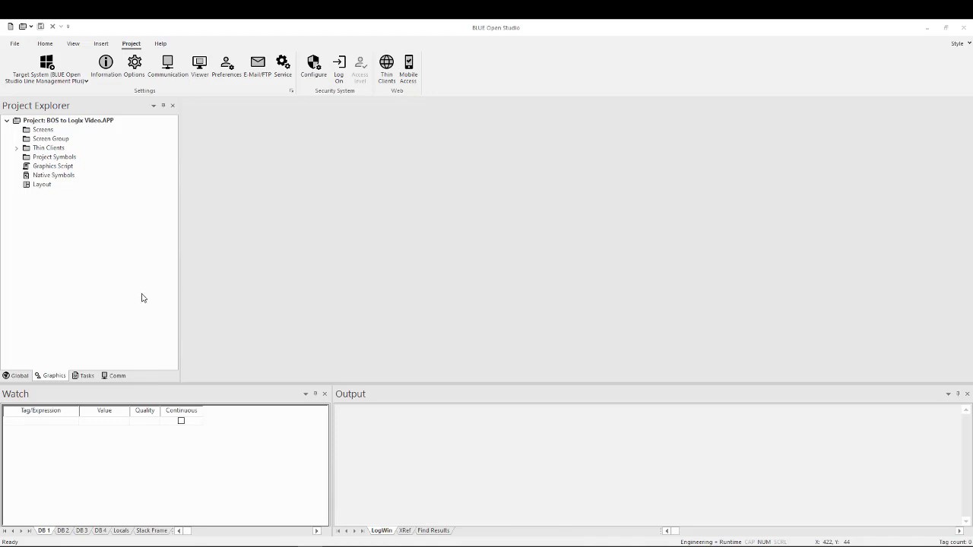
- Enlarge the Output window and enable logging of Field Read Commands, Field Write Commands, Insert date/time and Log To File
{"action": "left_click", "coordinate": [114, 376]}
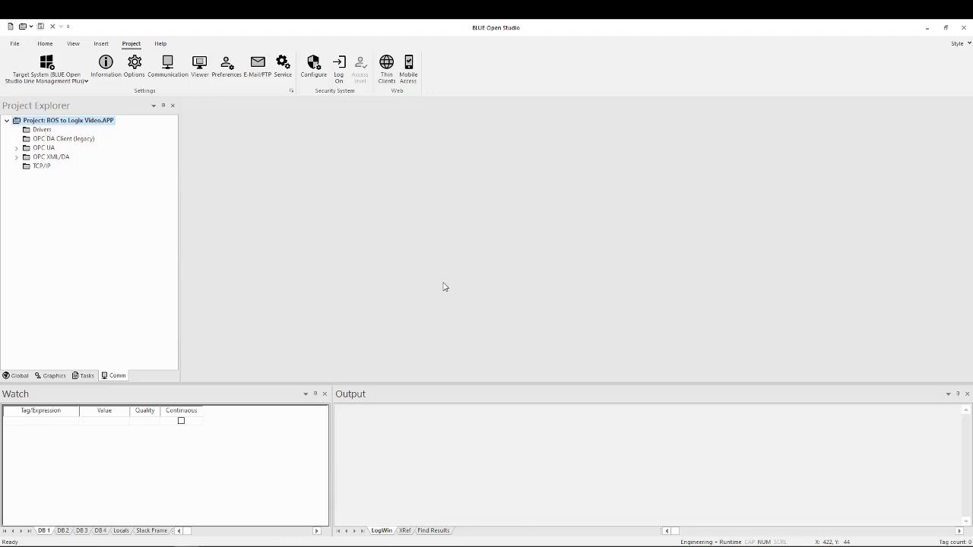
{"action": "left_click_drag", "start_coordinate": [414, 385], "coordinate": [426, 326]}
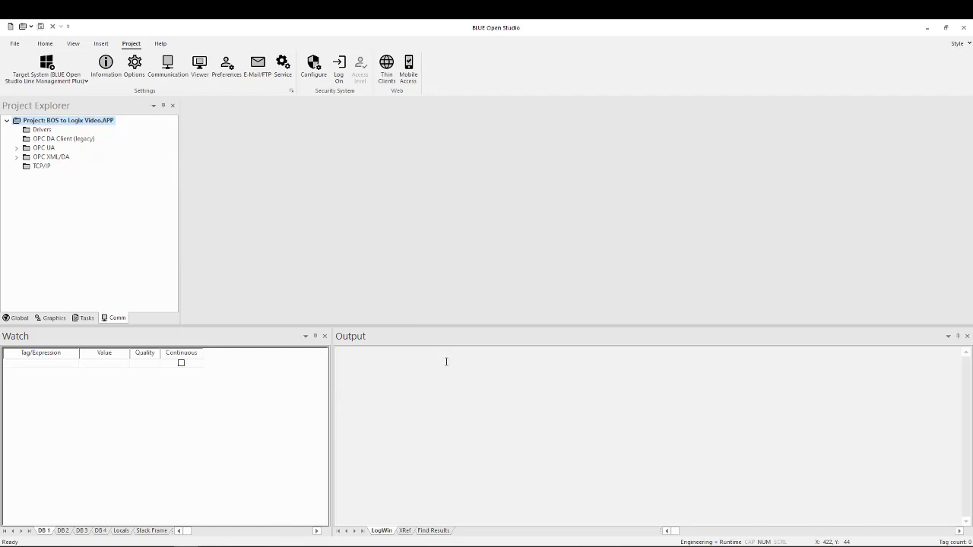
{"action": "right_click", "coordinate": [492, 377]}
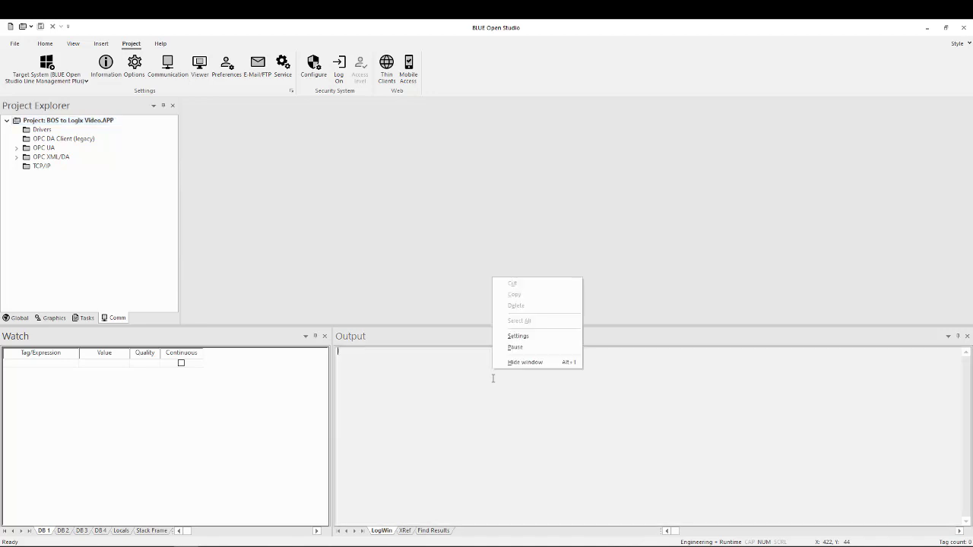
{"action": "left_click", "coordinate": [527, 335]}
{"action": "left_click_drag", "start_coordinate": [500, 215], "coordinate": [534, 319]}
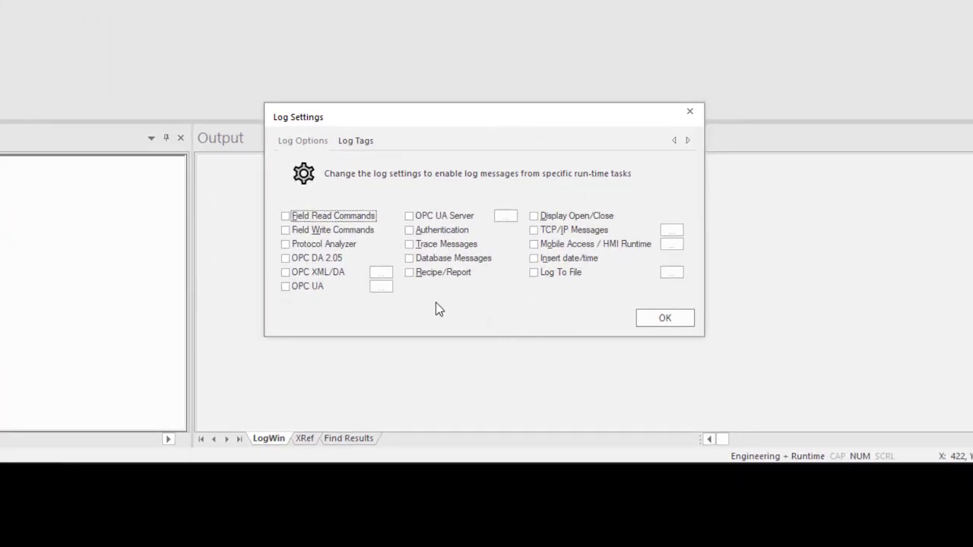
{"action": "left_click", "coordinate": [285, 216]}
{"action": "left_click", "coordinate": [286, 229]}
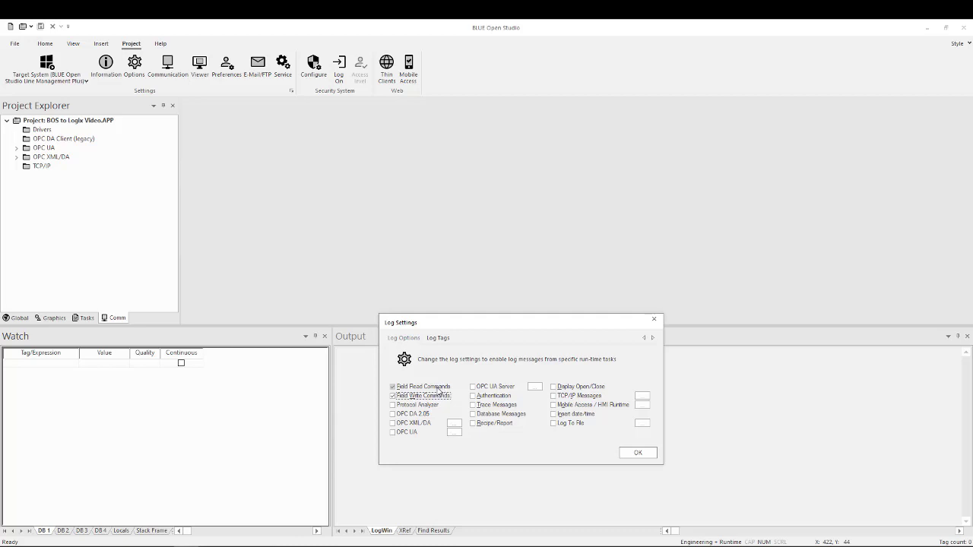
{"action": "left_click", "coordinate": [554, 415]}
{"action": "left_click", "coordinate": [554, 423]}
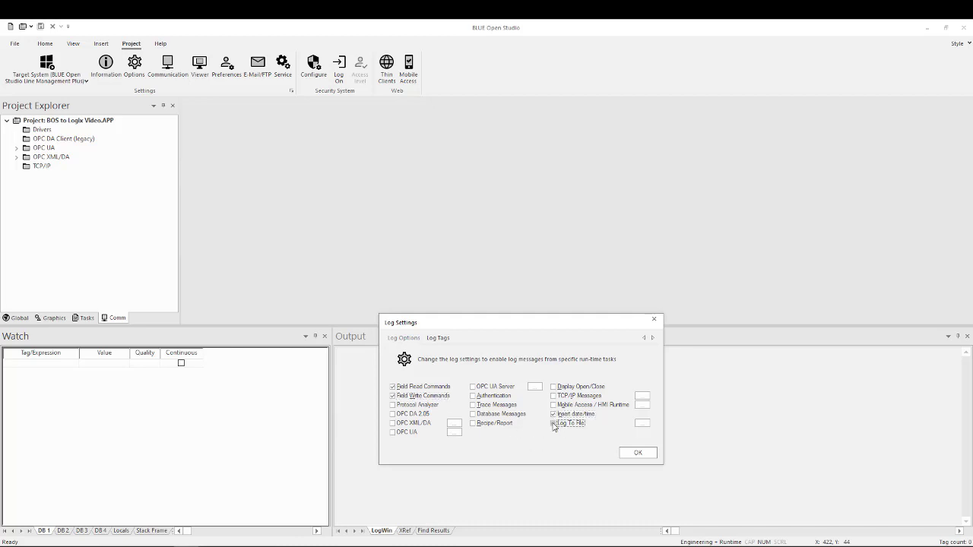
{"action": "left_click", "coordinate": [641, 453]}
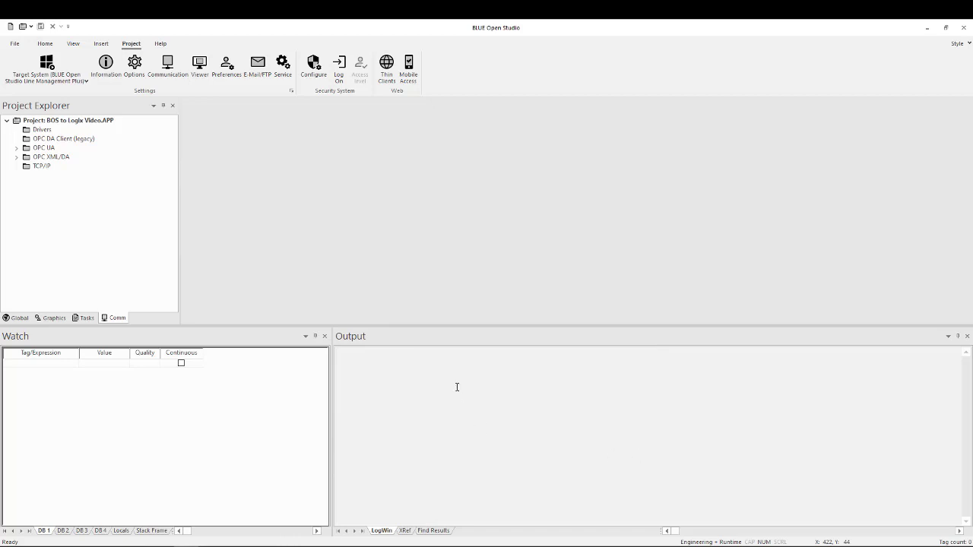
- Turn off Start Maximized in the project's Viewer settings and run the project locally
{"action": "left_click", "coordinate": [200, 69]}
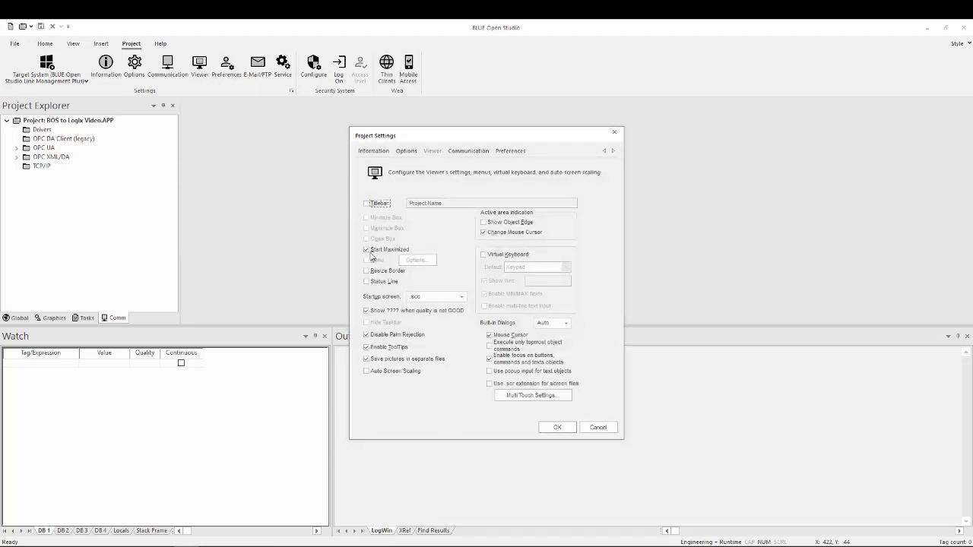
{"action": "left_click", "coordinate": [366, 250]}
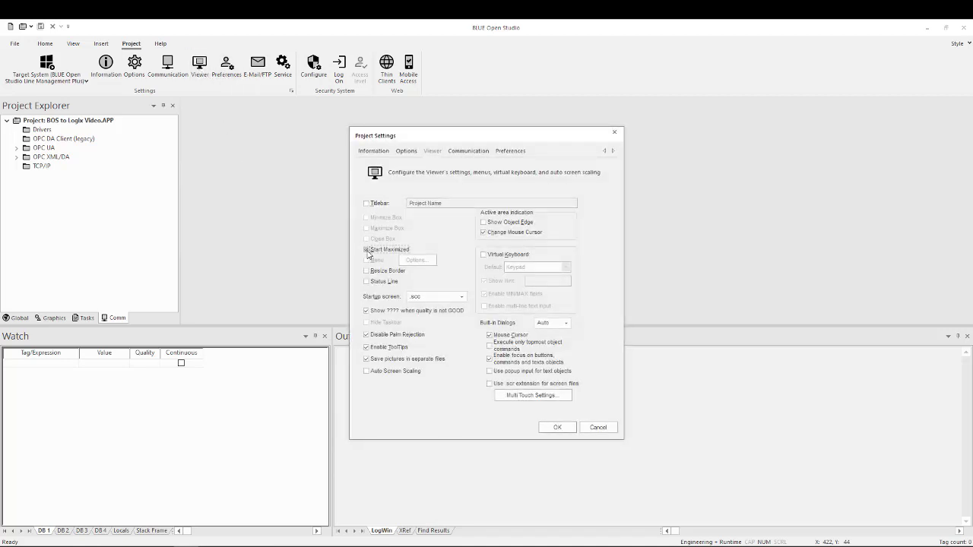
{"action": "left_click", "coordinate": [558, 428]}
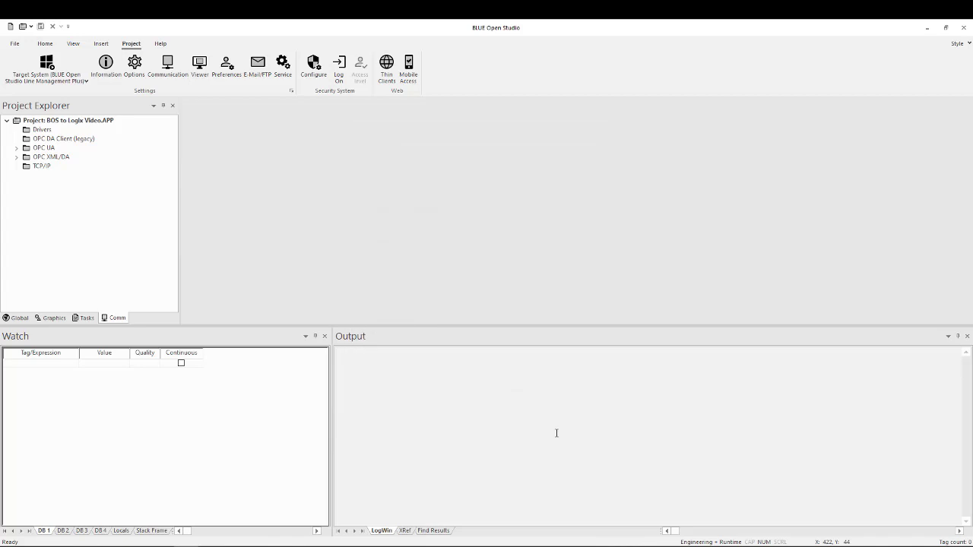
{"action": "left_click", "coordinate": [44, 43]}
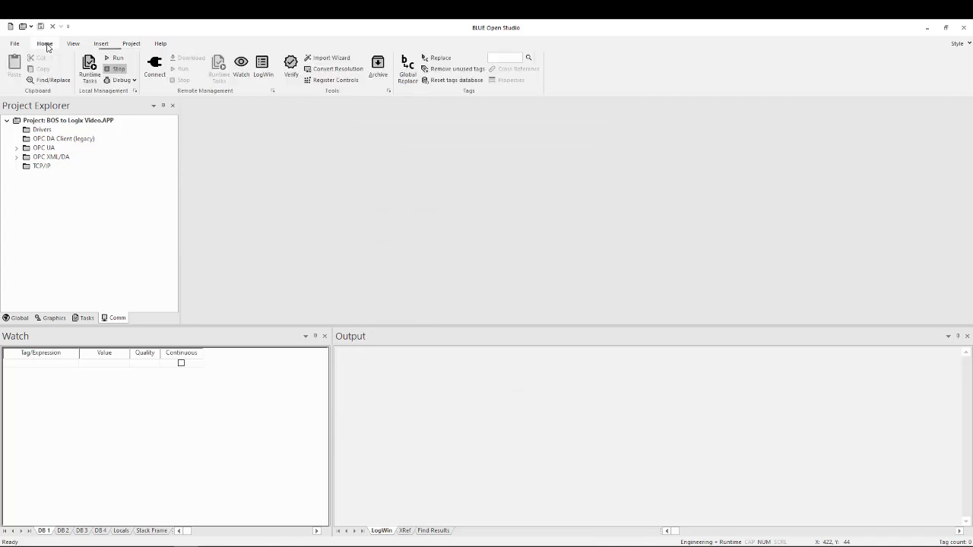
{"action": "left_click", "coordinate": [116, 58]}
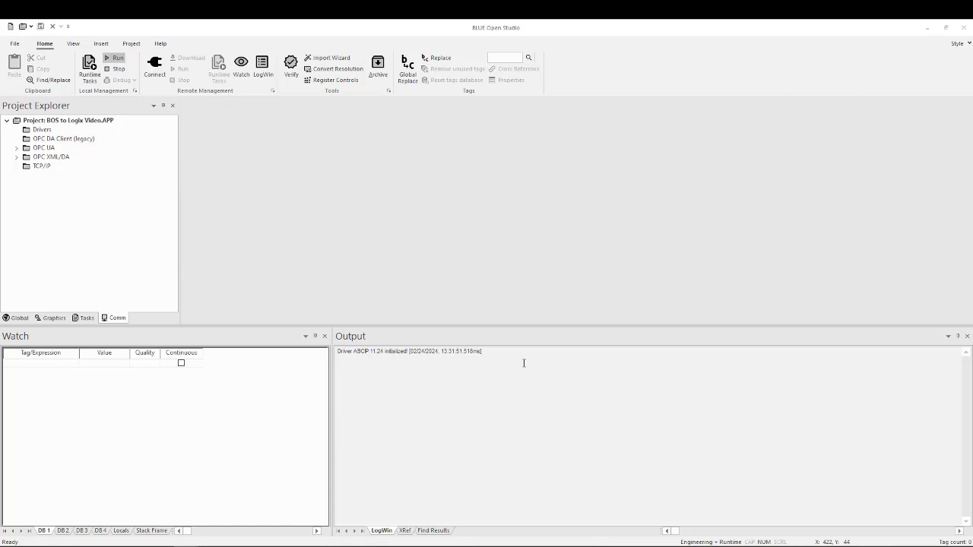
- Add the DEV device tag ALARM_BOOLVal1 to the first row of the Watch window
{"action": "double_click", "coordinate": [45, 364]}
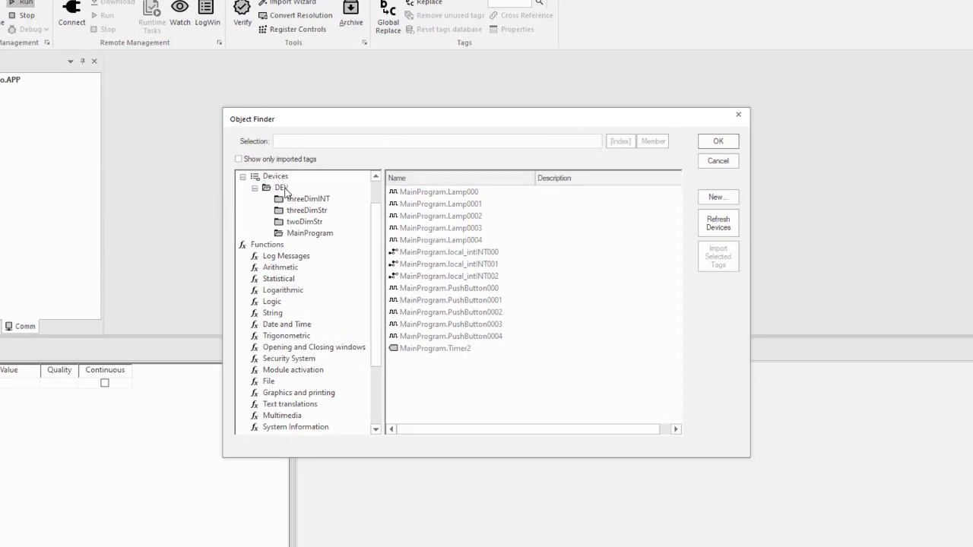
{"action": "left_click", "coordinate": [281, 188]}
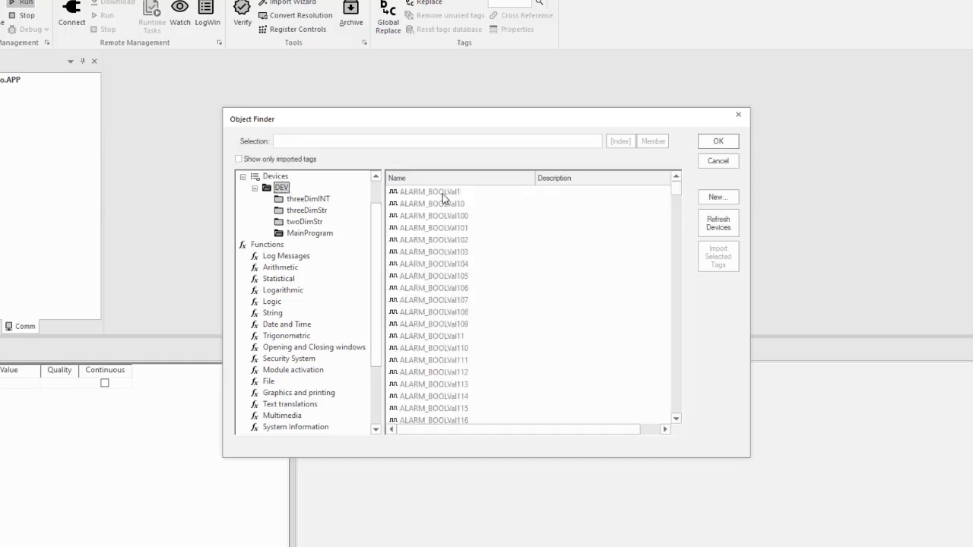
{"action": "mouse_move", "coordinate": [677, 188]}
{"action": "left_mouse_down"}
{"action": "mouse_move", "coordinate": [676, 424]}
{"action": "mouse_move", "coordinate": [676, 188]}
{"action": "left_mouse_up"}
{"action": "left_click", "coordinate": [447, 194]}
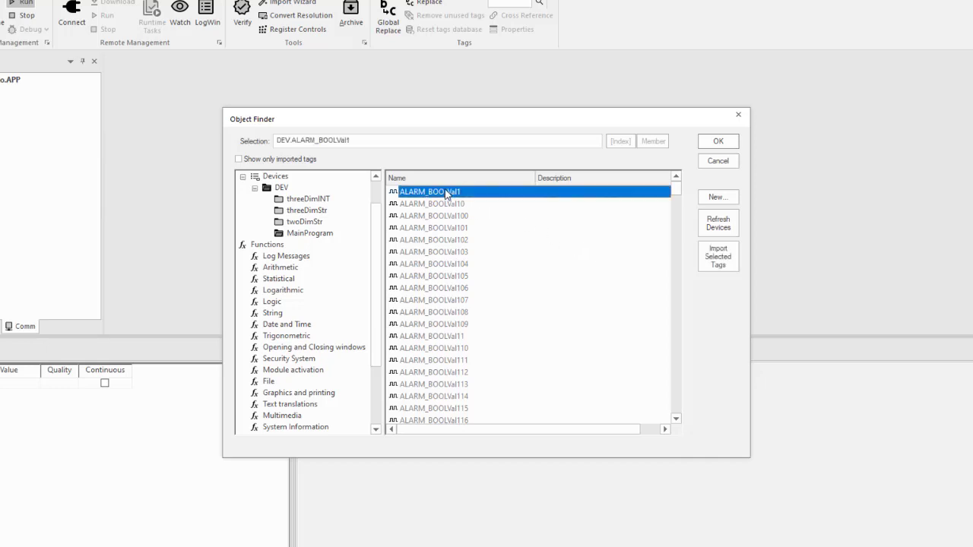
{"action": "left_click", "coordinate": [719, 143]}
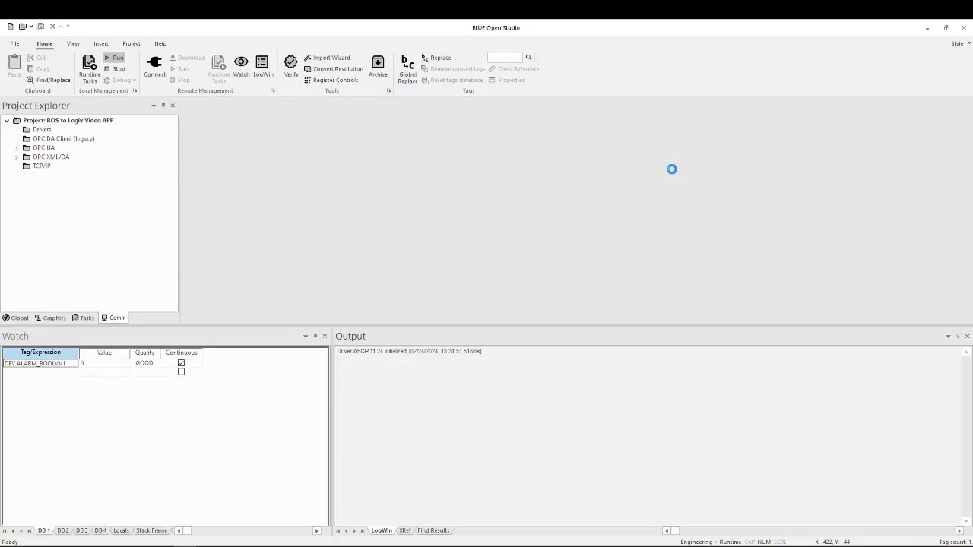
- Add the DEV device tag ALARM_BOOLVal10 to the second row of the Watch window
{"action": "double_click", "coordinate": [53, 372]}
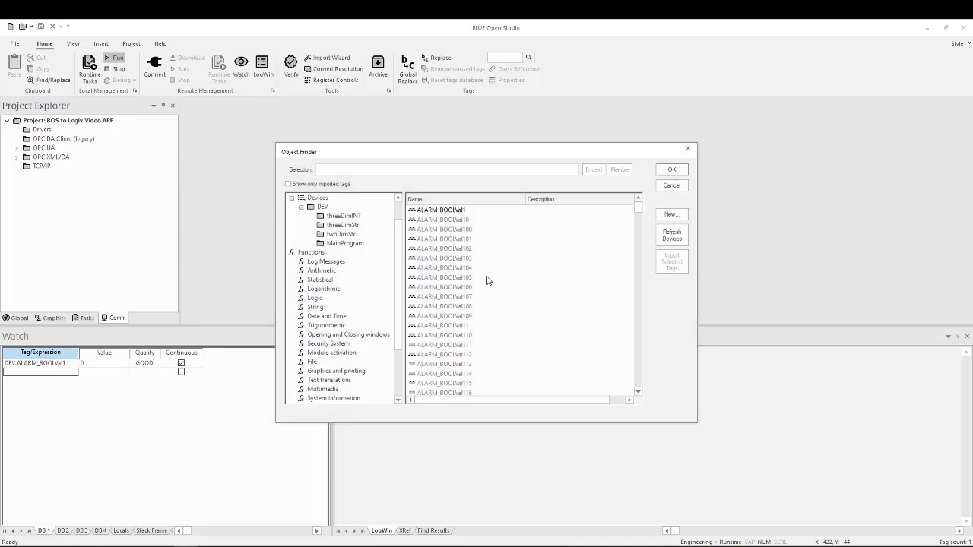
{"action": "left_click", "coordinate": [451, 220]}
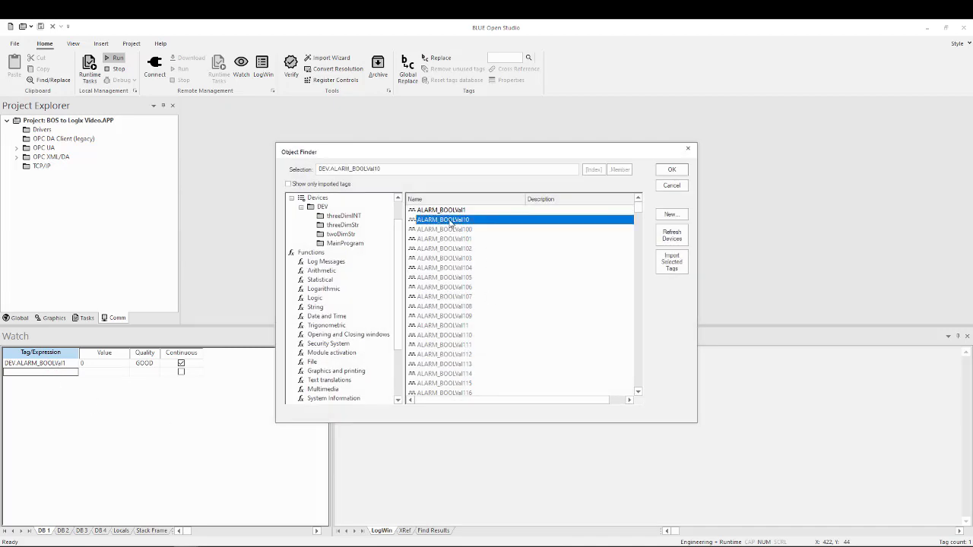
{"action": "left_click", "coordinate": [673, 169]}
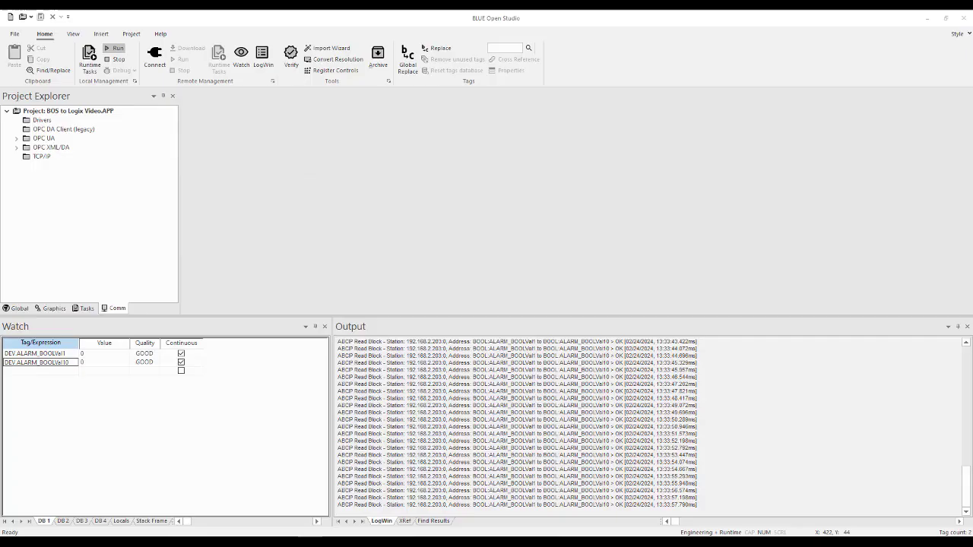
- Import the DEV device tags listed from ALARM_INTVal132 through ALARM_INTVal142 into the project using the Object Finder
{"action": "left_click", "coordinate": [60, 373]}
{"action": "double_click", "coordinate": [60, 372]}
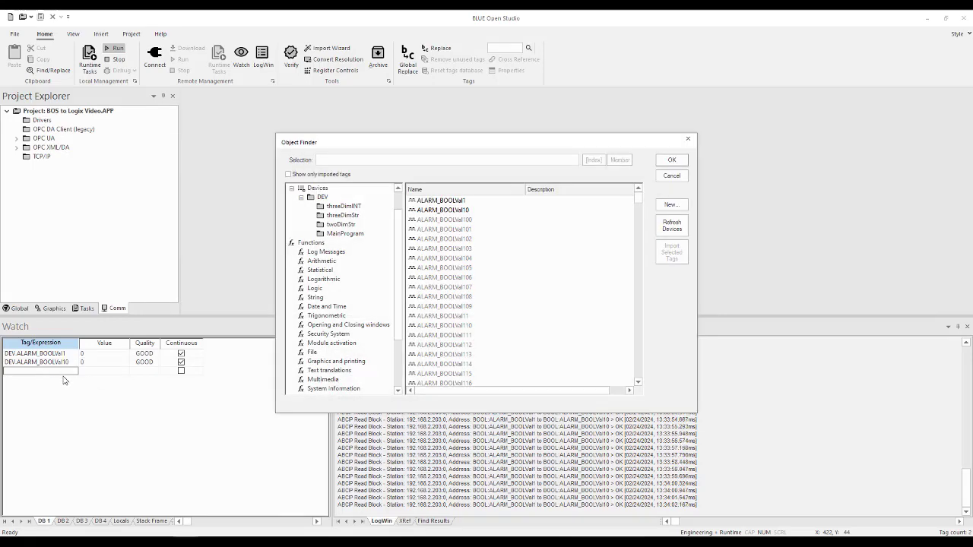
{"action": "left_click", "coordinate": [465, 222]}
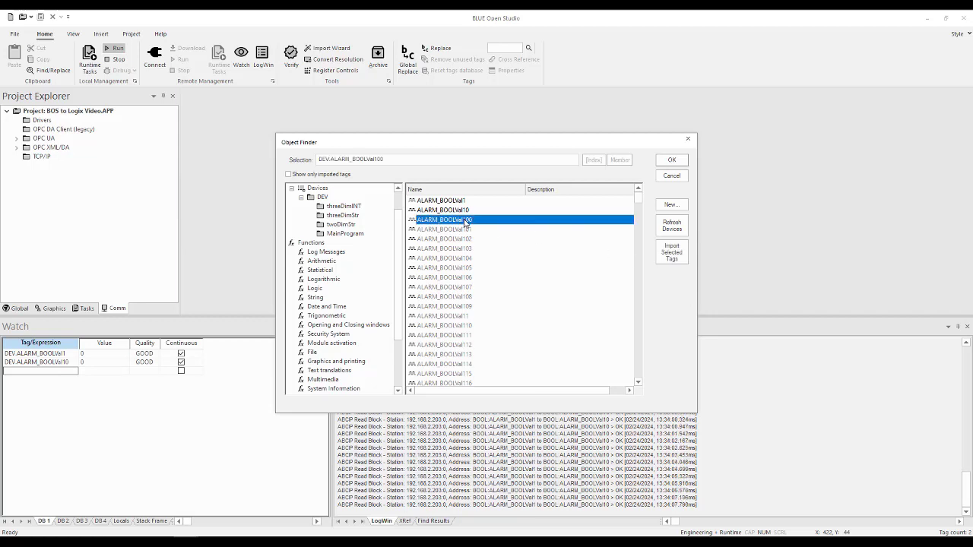
{"action": "left_click", "coordinate": [454, 325], "text": "shift"}
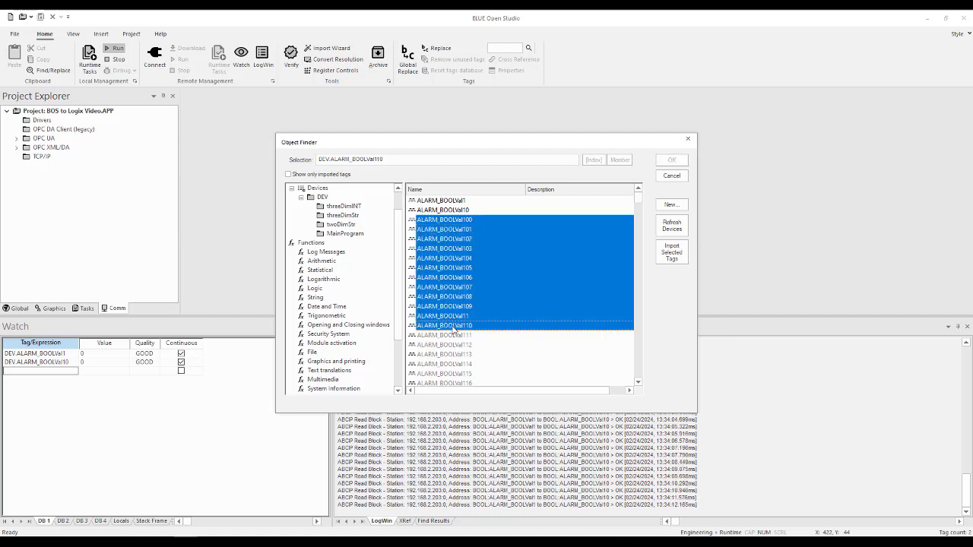
{"action": "left_click", "coordinate": [481, 221]}
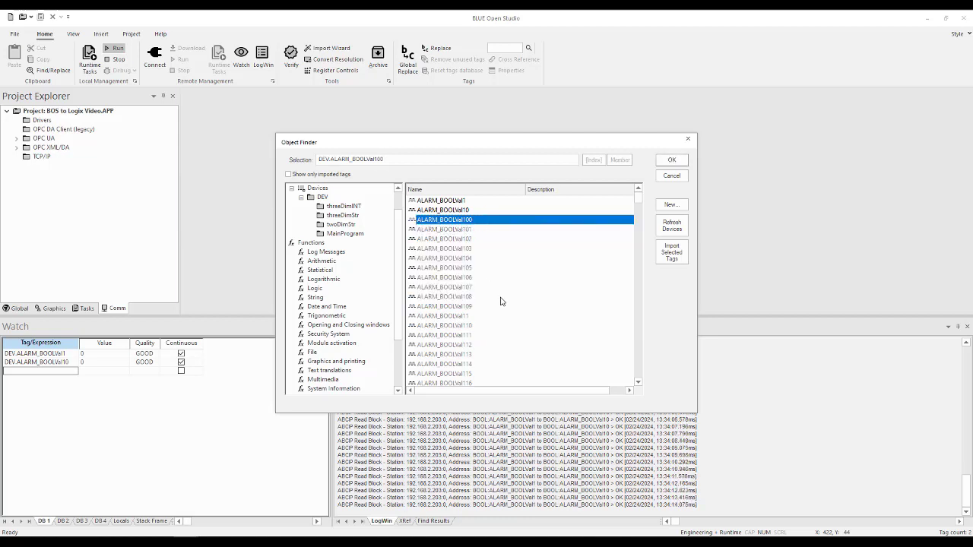
{"action": "left_click_drag", "start_coordinate": [639, 201], "coordinate": [639, 312]}
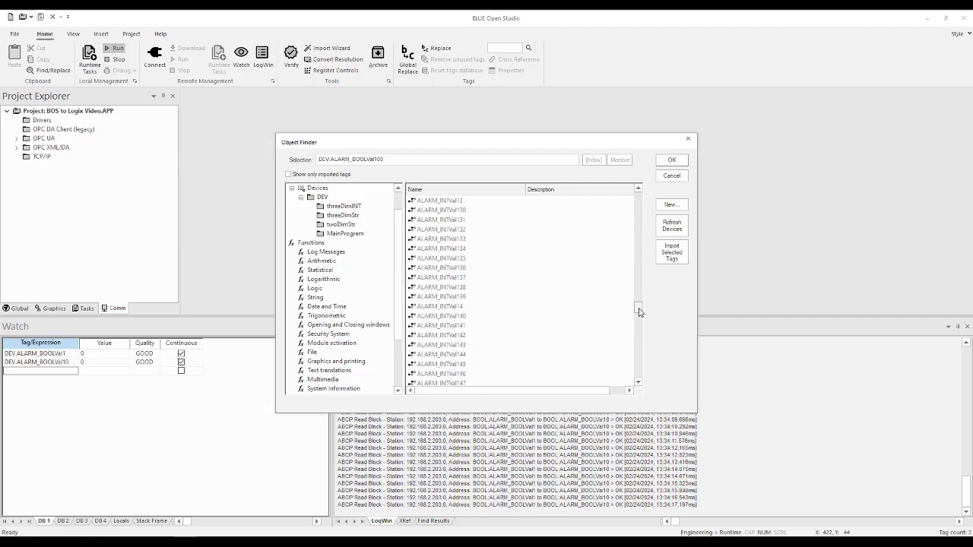
{"action": "left_click", "coordinate": [445, 230]}
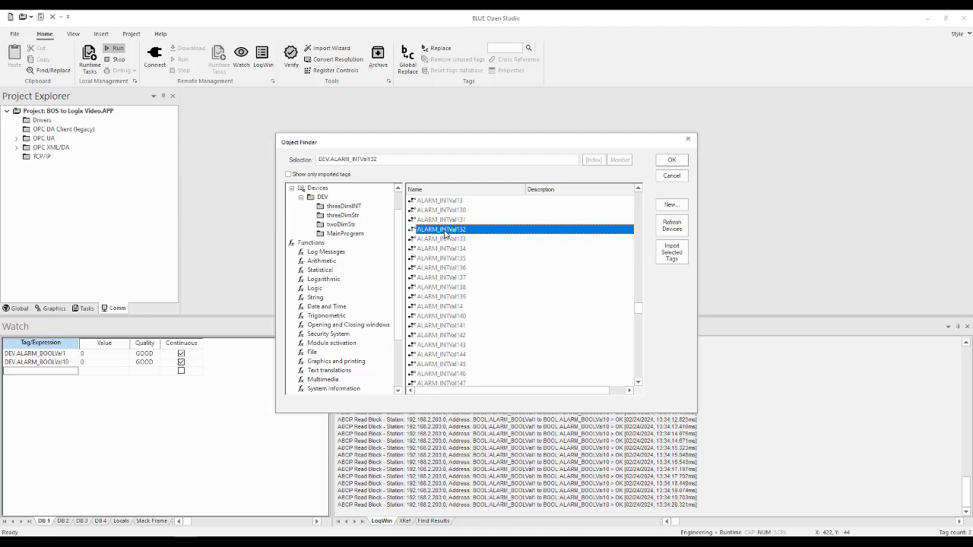
{"action": "left_click", "coordinate": [453, 335], "text": "shift"}
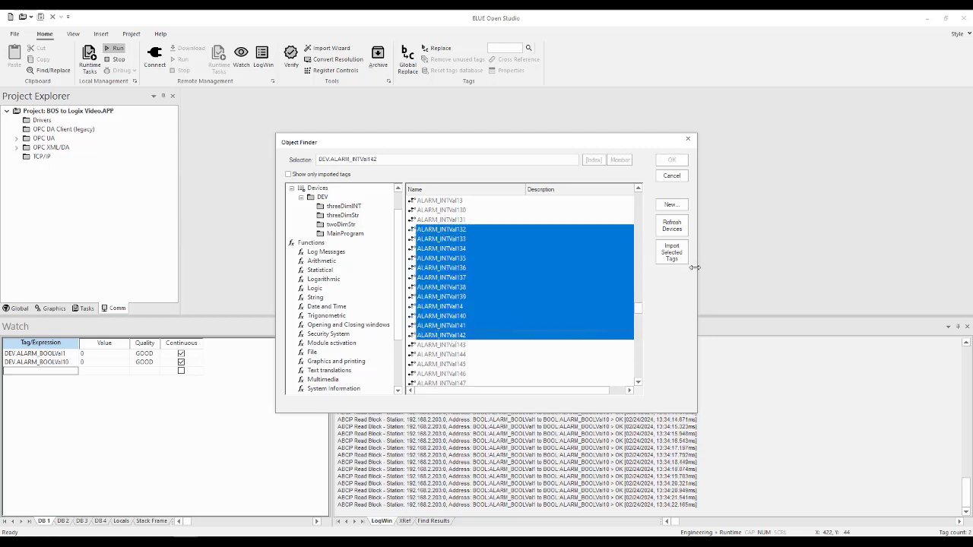
{"action": "left_click", "coordinate": [673, 254]}
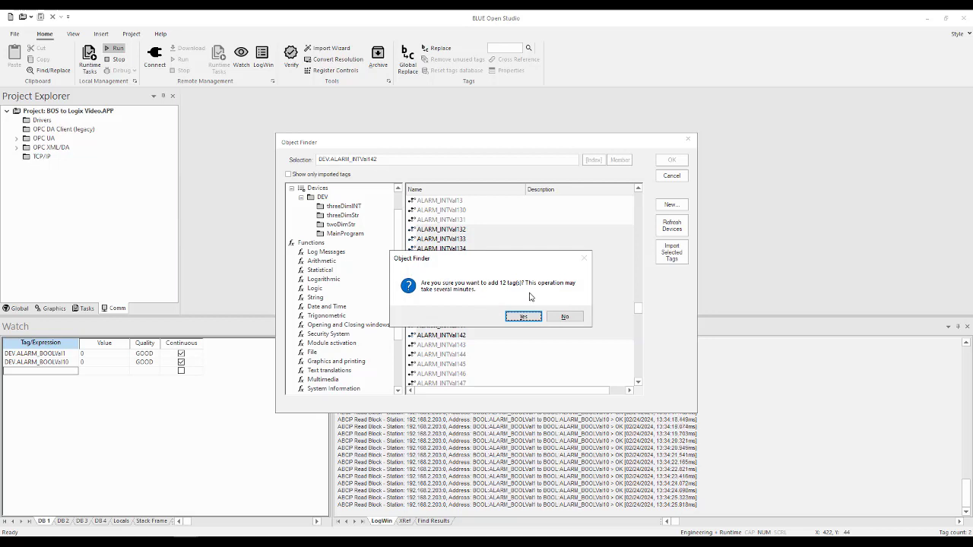
{"action": "left_click", "coordinate": [524, 318]}
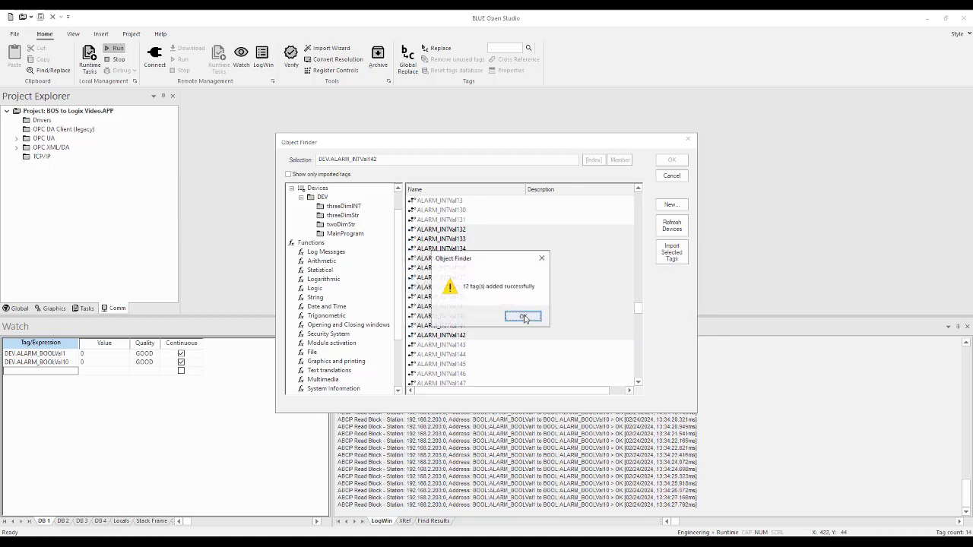
{"action": "left_click", "coordinate": [524, 318]}
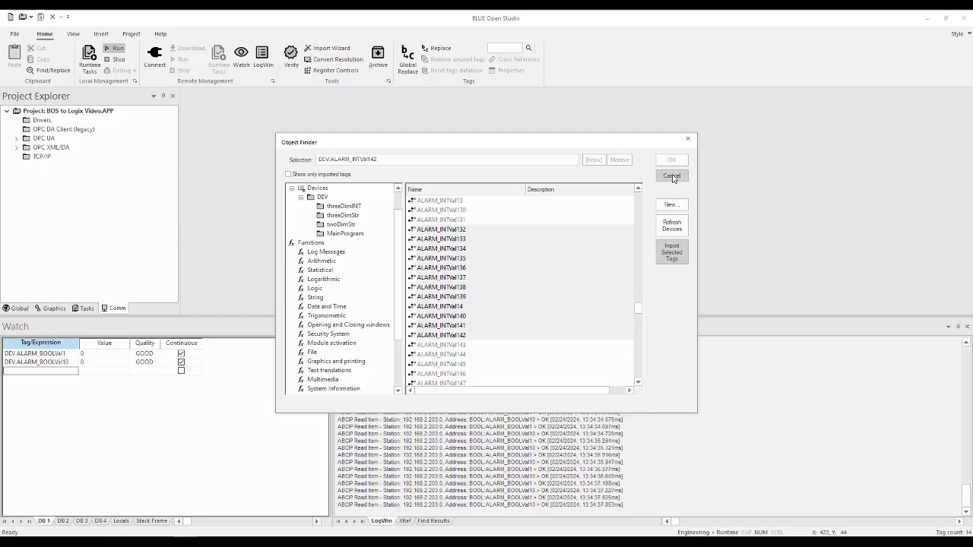
{"action": "left_click", "coordinate": [672, 176]}
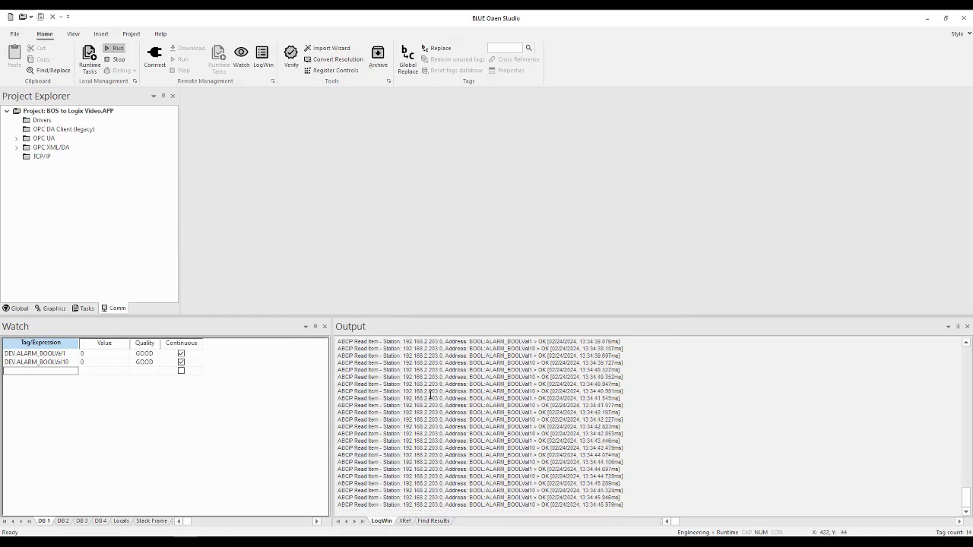
- Make the Watch and Output windows taller and add the imported tag ALARM_INTVal139 to the third Watch row
{"action": "left_click_drag", "start_coordinate": [478, 316], "coordinate": [482, 282]}
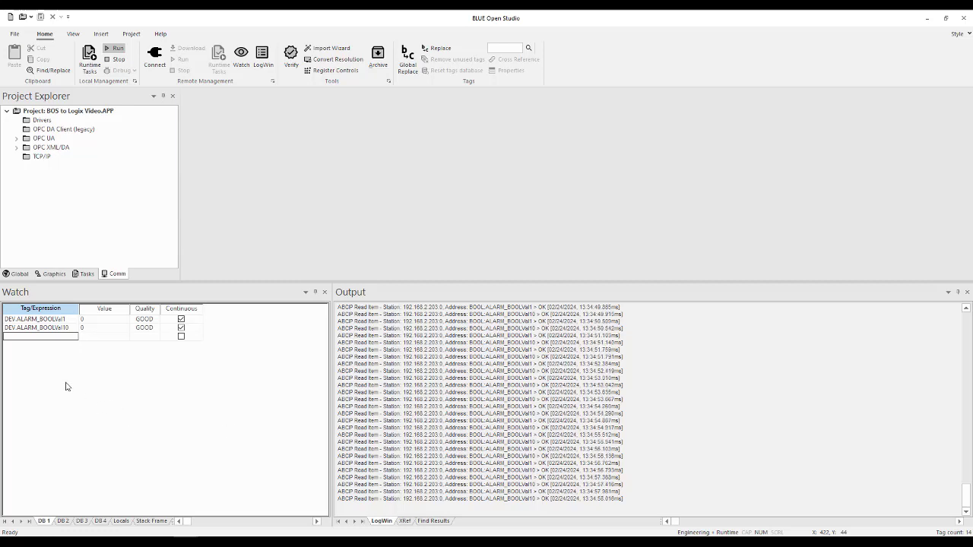
{"action": "left_click", "coordinate": [64, 340]}
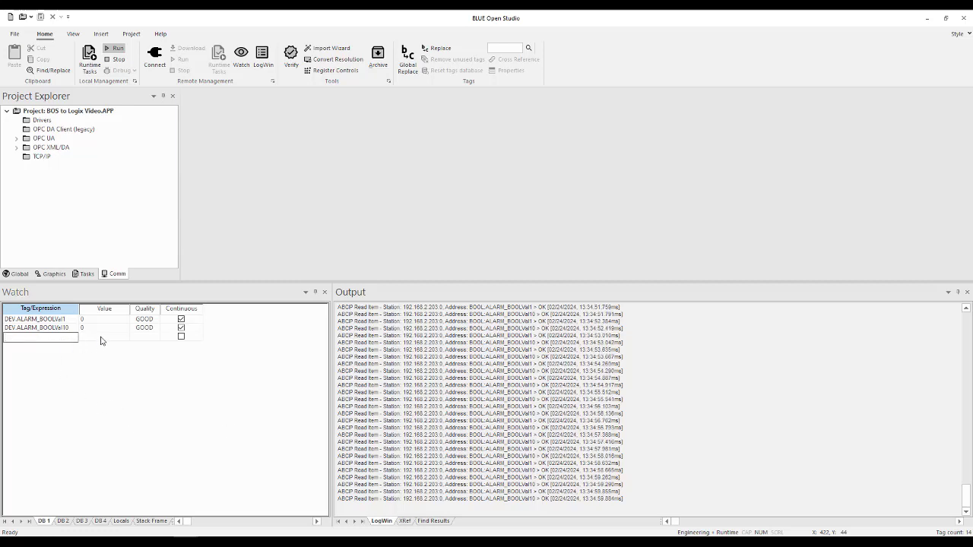
{"action": "double_click", "coordinate": [60, 339]}
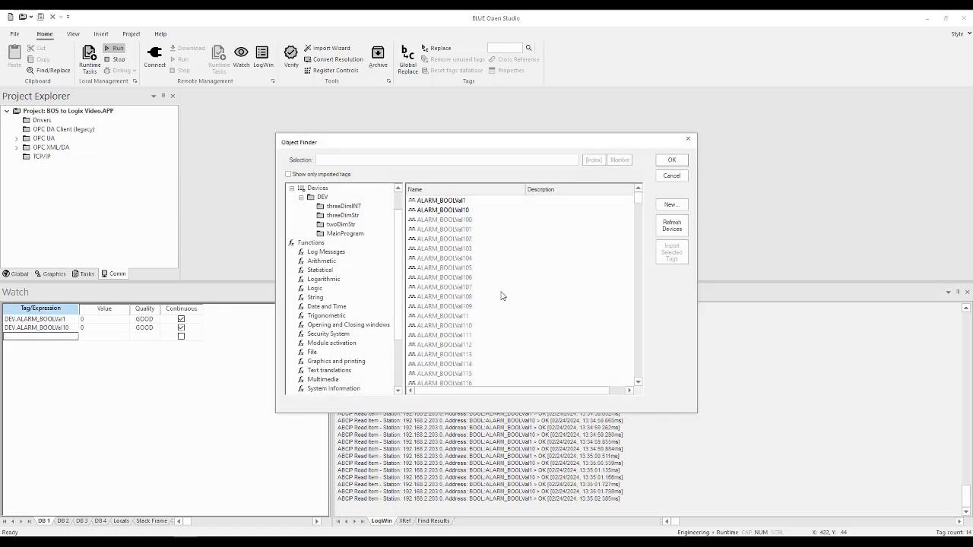
{"action": "left_click_drag", "start_coordinate": [639, 200], "coordinate": [632, 315]}
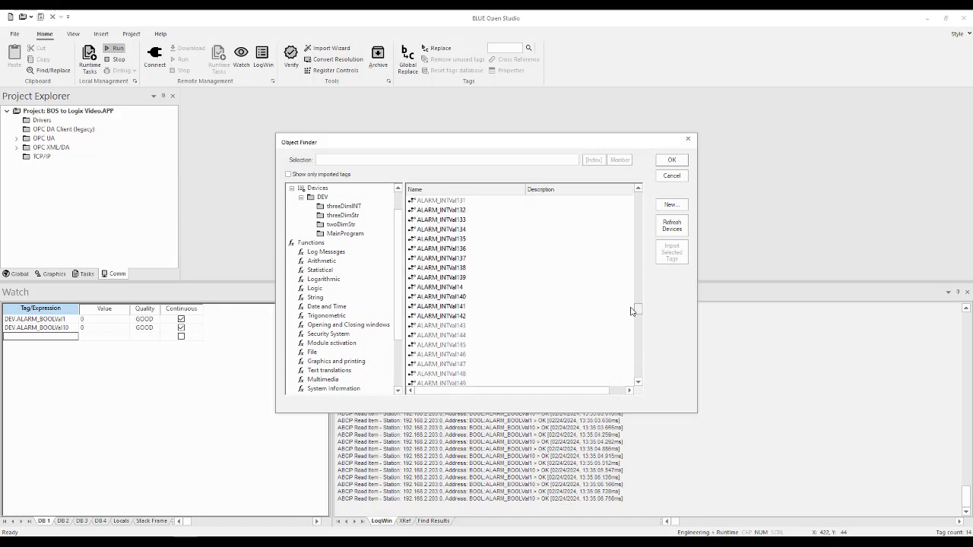
{"action": "left_click", "coordinate": [450, 278]}
{"action": "left_click", "coordinate": [672, 161]}
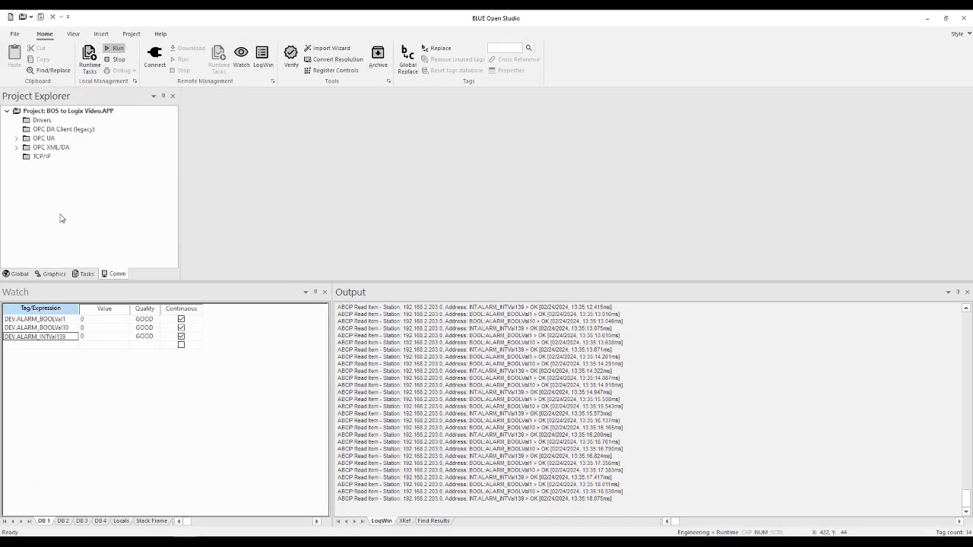
- Open the Shared database's Datasheet View and enlarge its area to review the imported tags
{"action": "left_click", "coordinate": [15, 275]}
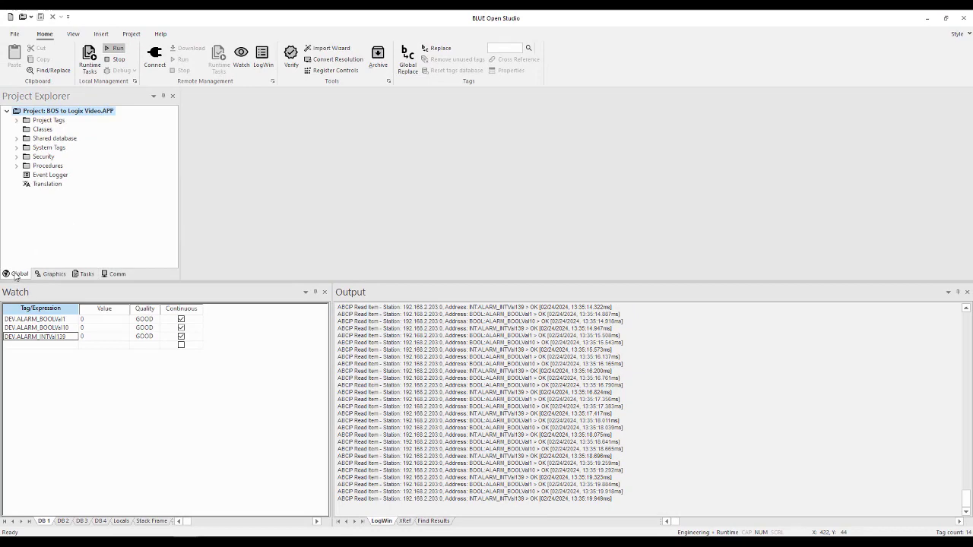
{"action": "left_click", "coordinate": [17, 139]}
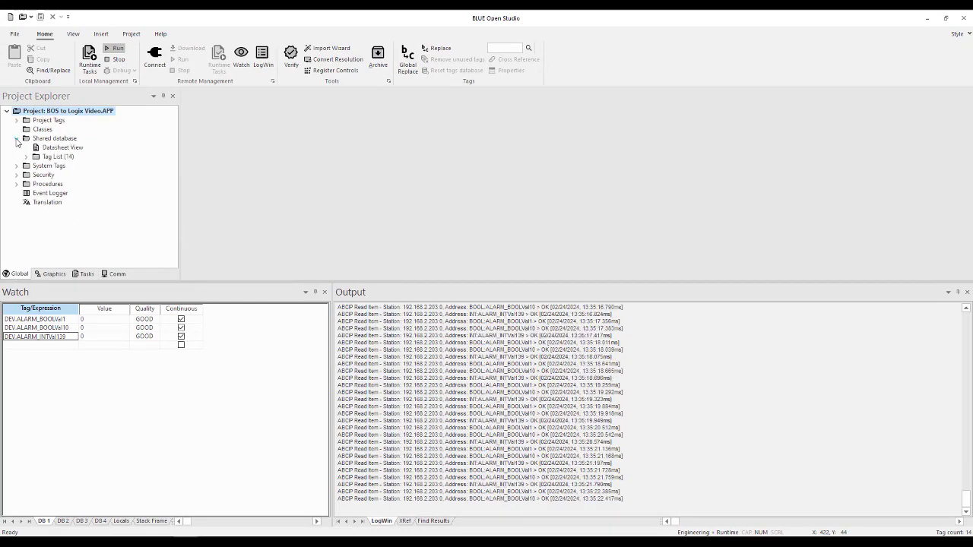
{"action": "double_click", "coordinate": [59, 148]}
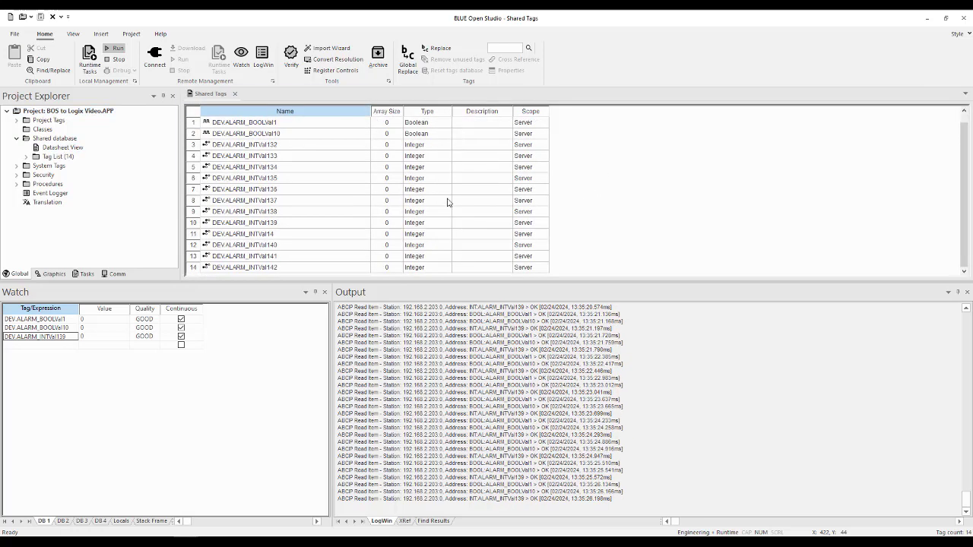
{"action": "left_click_drag", "start_coordinate": [439, 281], "coordinate": [439, 350]}
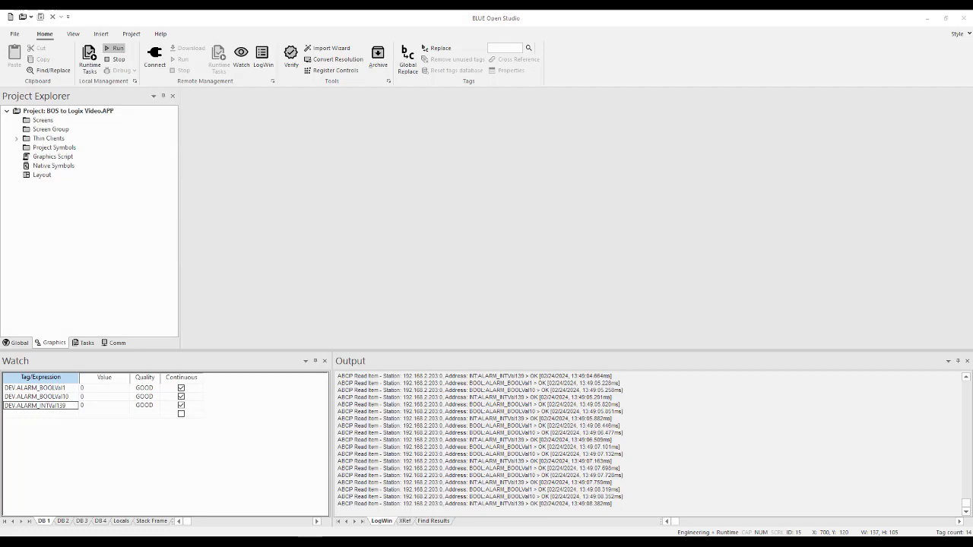
- Enlarge the Output window and pause its logging
{"action": "left_click_drag", "start_coordinate": [492, 351], "coordinate": [491, 277]}
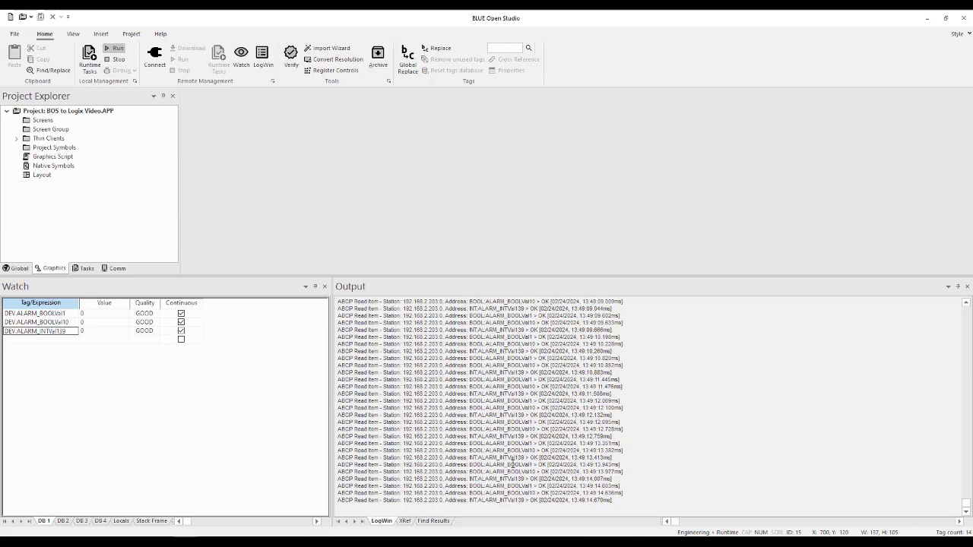
{"action": "right_click", "coordinate": [728, 391]}
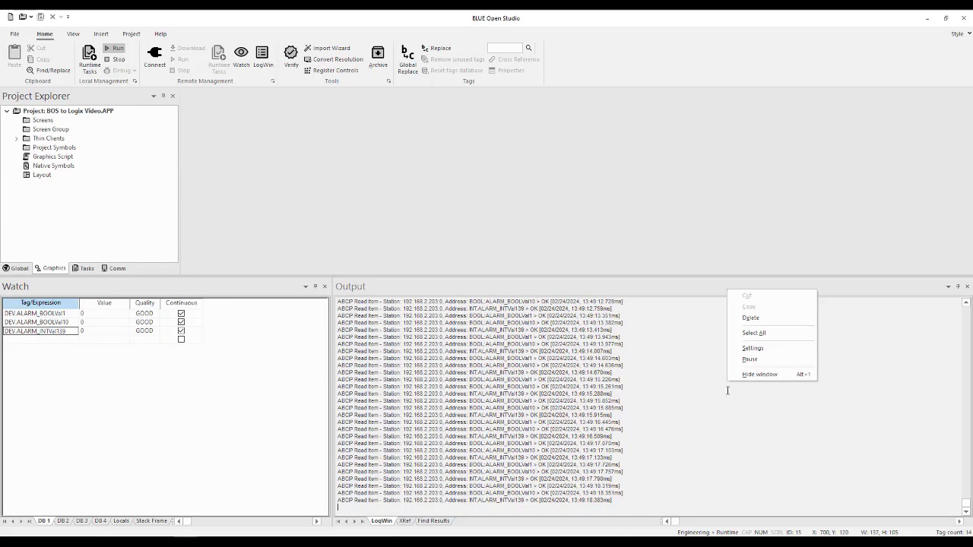
{"action": "left_click", "coordinate": [758, 360]}
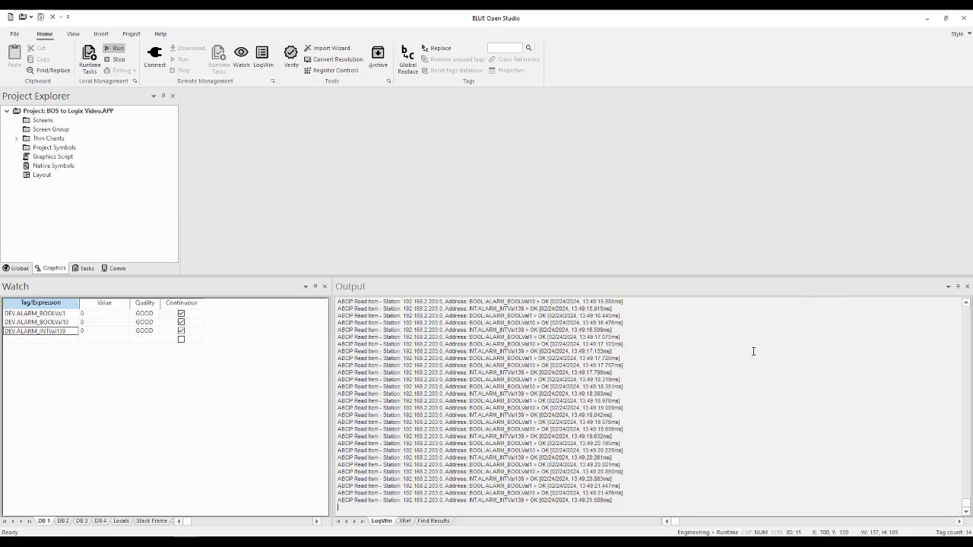
- Turn off Field Read Commands and Field Write Commands and enable Protocol Analyzer in the log settings
{"action": "right_click", "coordinate": [753, 346]}
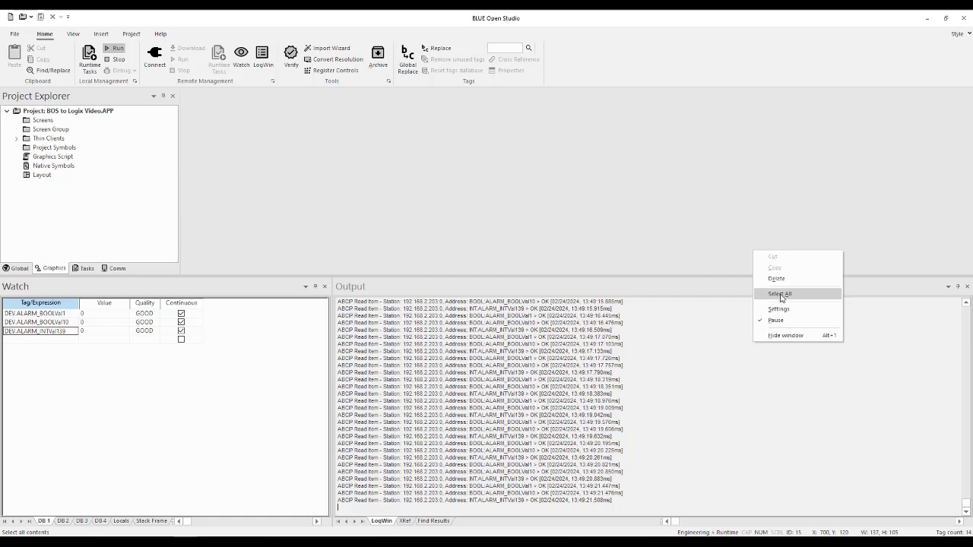
{"action": "left_click", "coordinate": [779, 309]}
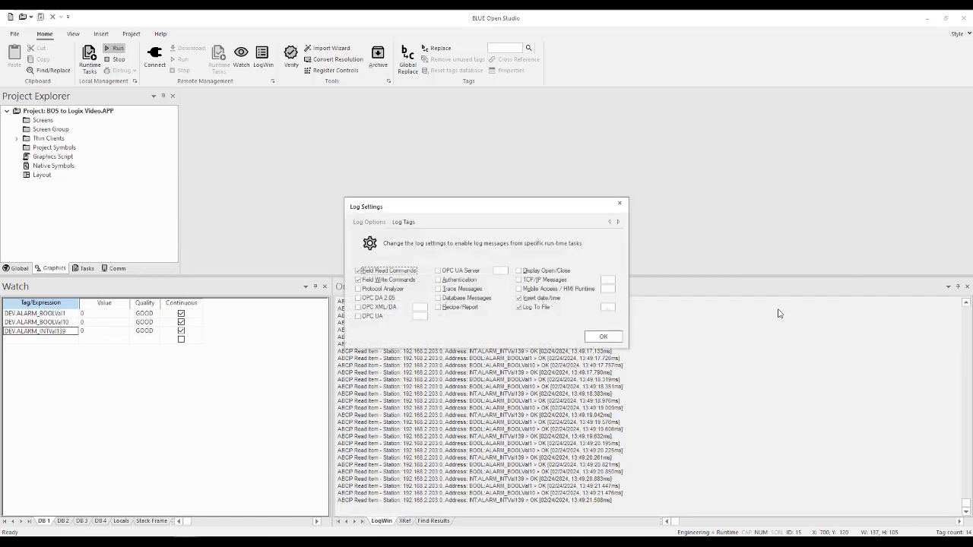
{"action": "left_click", "coordinate": [358, 272]}
{"action": "left_click", "coordinate": [359, 281]}
{"action": "left_click", "coordinate": [359, 289]}
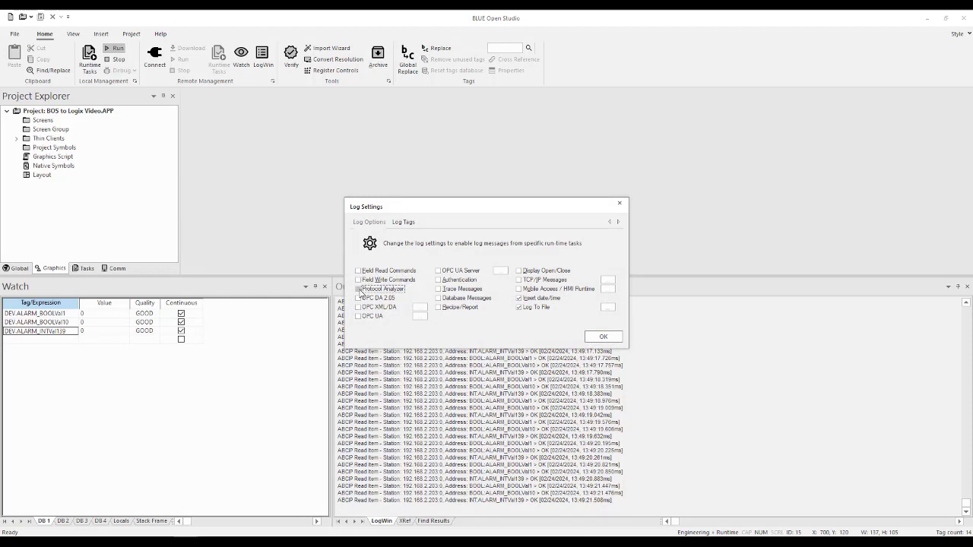
{"action": "left_click", "coordinate": [605, 337]}
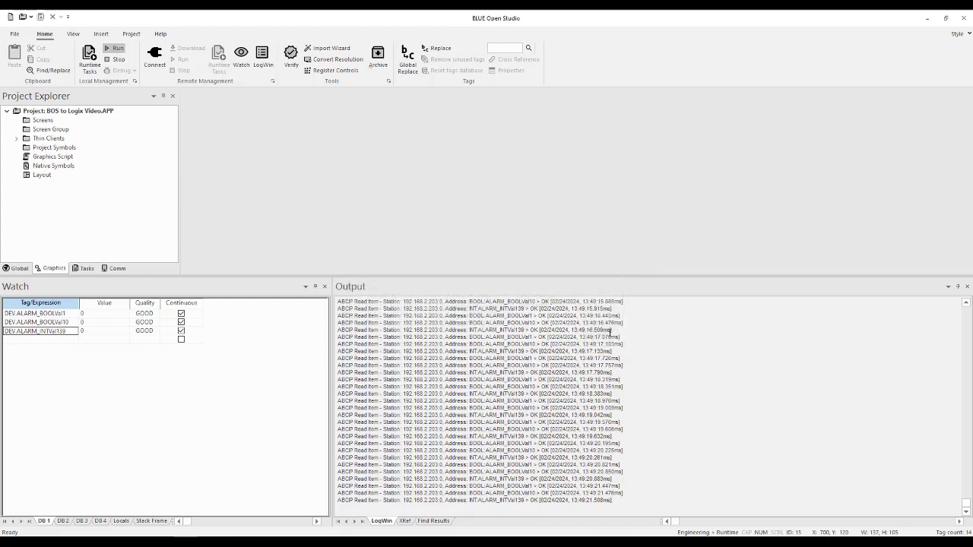
- Clear the Output window's log and resume logging
{"action": "right_click", "coordinate": [717, 344]}
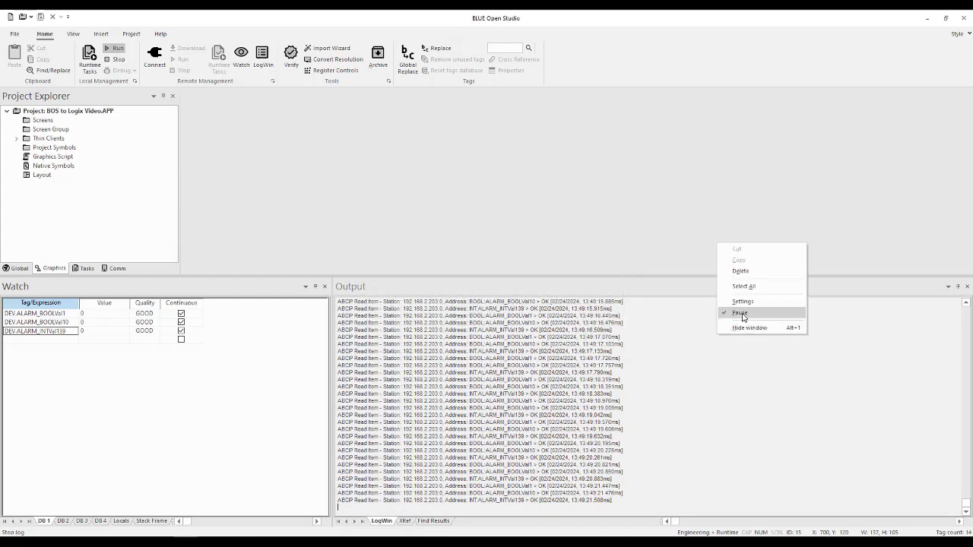
{"action": "left_click", "coordinate": [745, 271]}
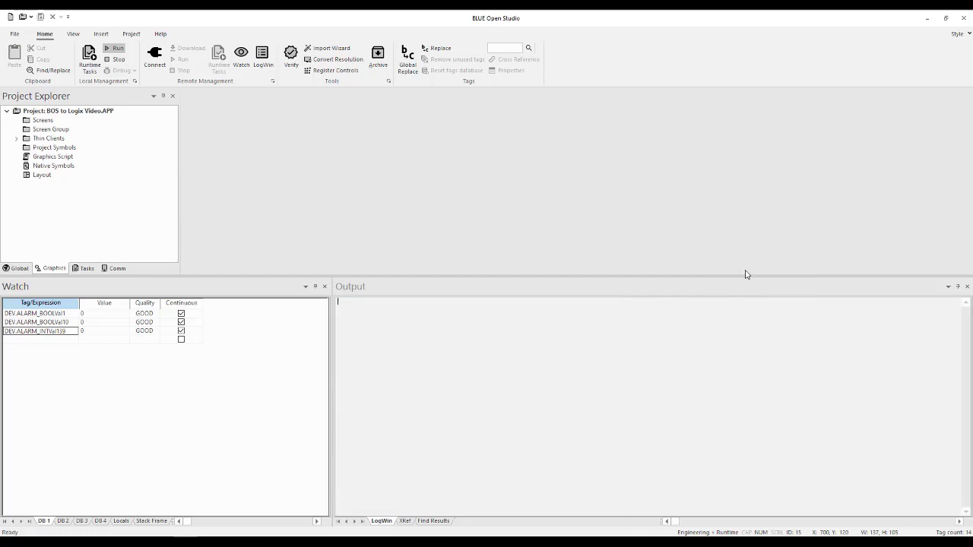
{"action": "right_click", "coordinate": [693, 331]}
{"action": "left_click", "coordinate": [720, 303]}
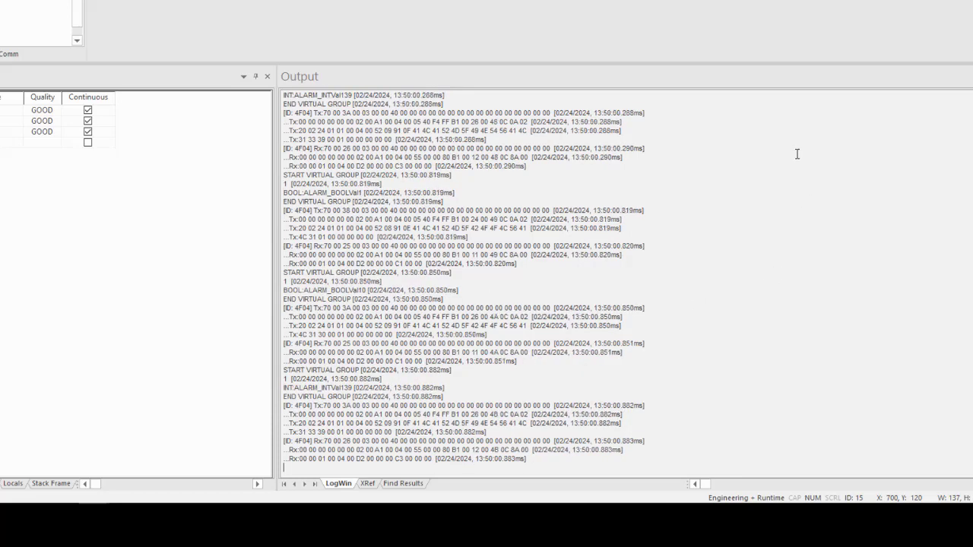
- Enable Field Read Commands and Field Write Commands in the Output window's log settings
{"action": "right_click", "coordinate": [769, 143]}
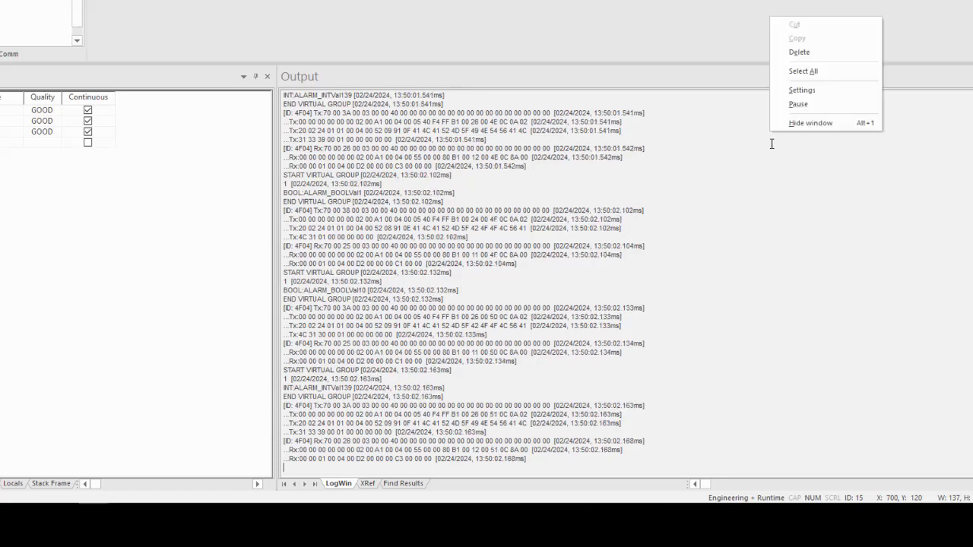
{"action": "left_click", "coordinate": [798, 92]}
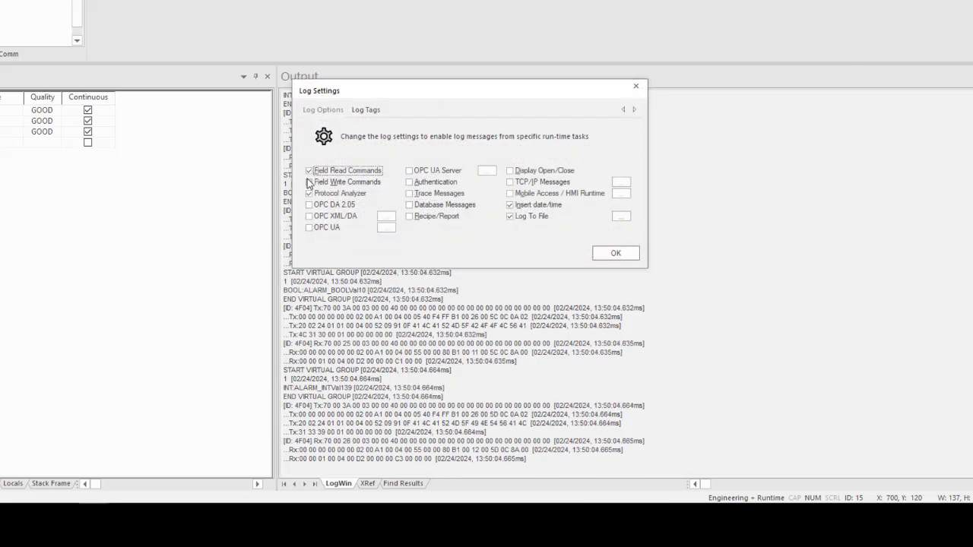
{"action": "left_click", "coordinate": [308, 170]}
{"action": "left_click", "coordinate": [309, 182]}
{"action": "left_click", "coordinate": [616, 254]}
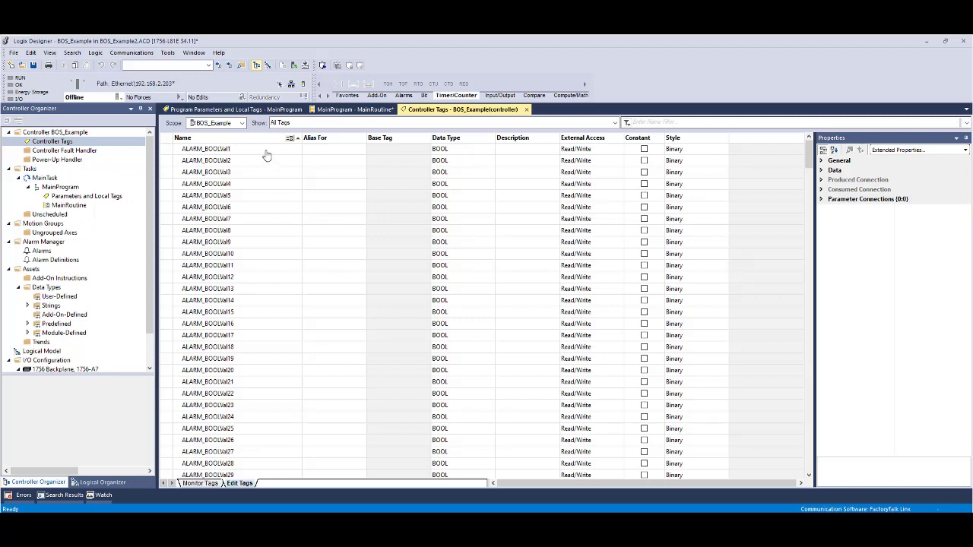
- In Logix Designer, delete the controller tags ALARM_BOOLVal148 through ALARM_BOOLVal150
{"action": "scroll", "coordinate": [266, 154], "scroll_direction": "down", "scroll_amount": 1}
{"action": "scroll", "coordinate": [266, 156], "scroll_direction": "down", "scroll_amount": 6}
{"action": "scroll", "coordinate": [266, 164], "scroll_direction": "down", "scroll_amount": 11}
{"action": "scroll", "coordinate": [265, 172], "scroll_direction": "down", "scroll_amount": 12}
{"action": "scroll", "coordinate": [263, 175], "scroll_direction": "down", "scroll_amount": 9}
{"action": "scroll", "coordinate": [260, 182], "scroll_direction": "down", "scroll_amount": 4}
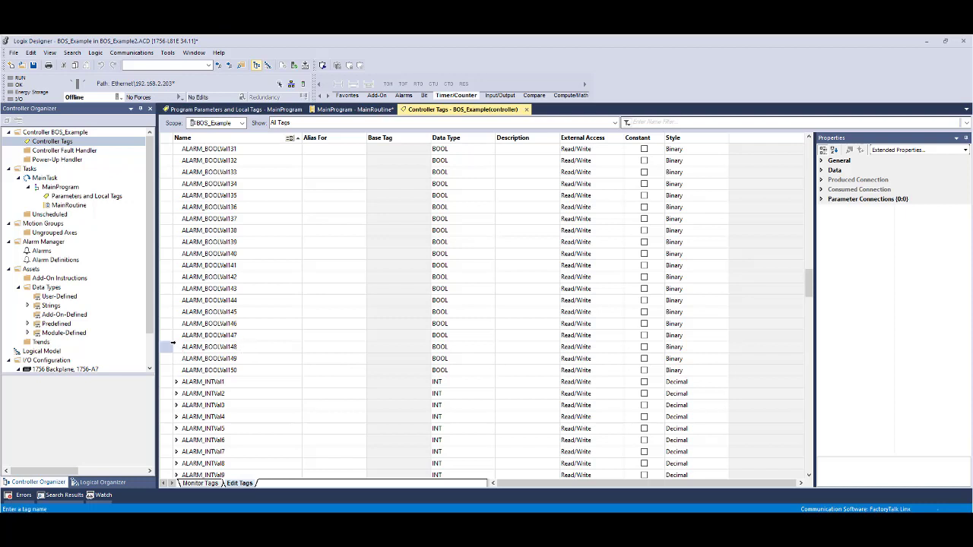
{"action": "left_click", "coordinate": [164, 346]}
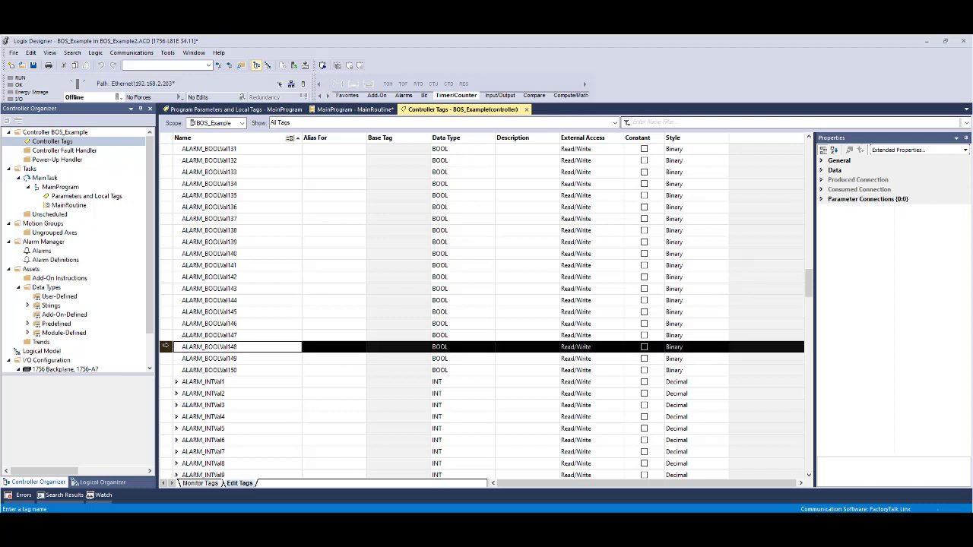
{"action": "left_click", "coordinate": [166, 369], "text": "shift"}
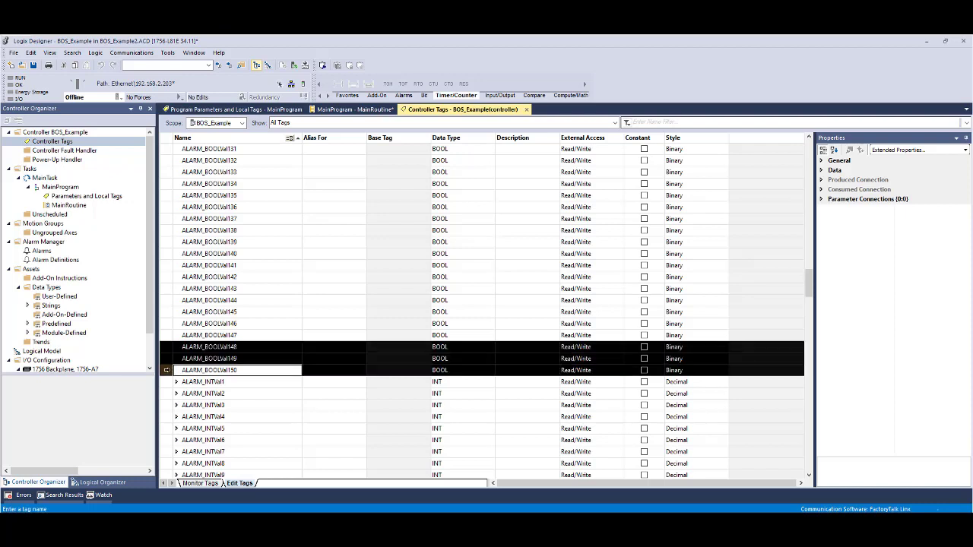
{"action": "right_click", "coordinate": [171, 353]}
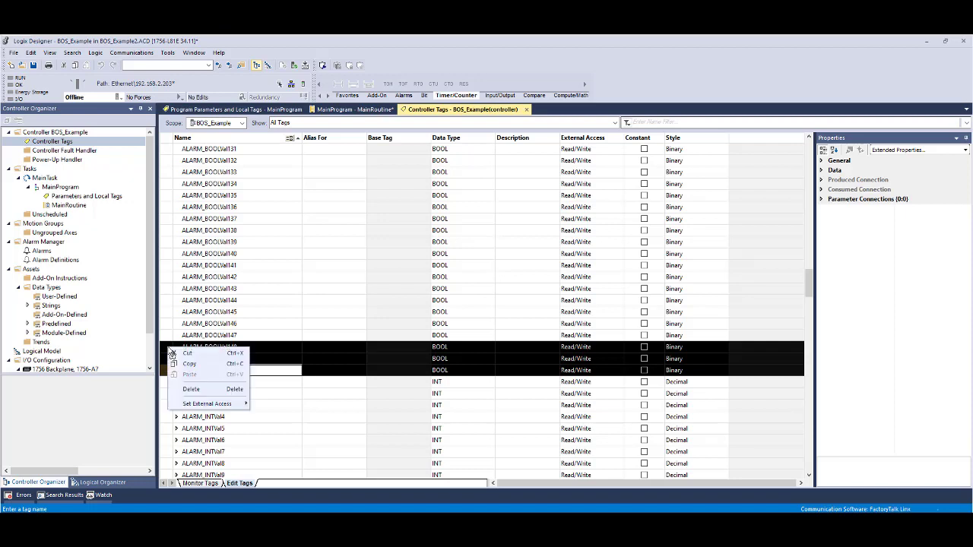
{"action": "left_click", "coordinate": [189, 391]}
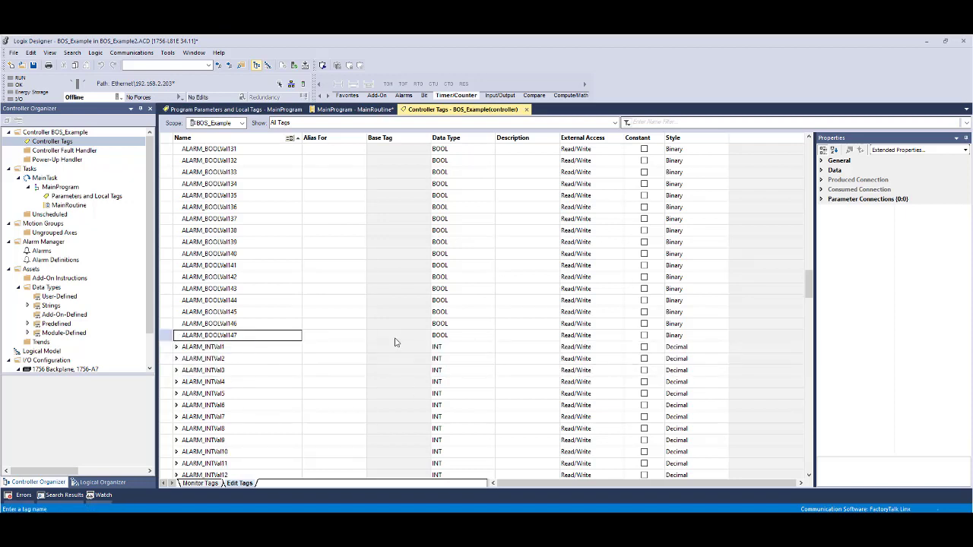
- Review the remaining controller tags and start saving a project copy to the shared L5k Files folder as a Logix Designer Import/Export File (*.L5K)
{"action": "scroll", "coordinate": [362, 358], "scroll_direction": "down", "scroll_amount": 7}
{"action": "left_click_drag", "start_coordinate": [809, 306], "coordinate": [798, 458]}
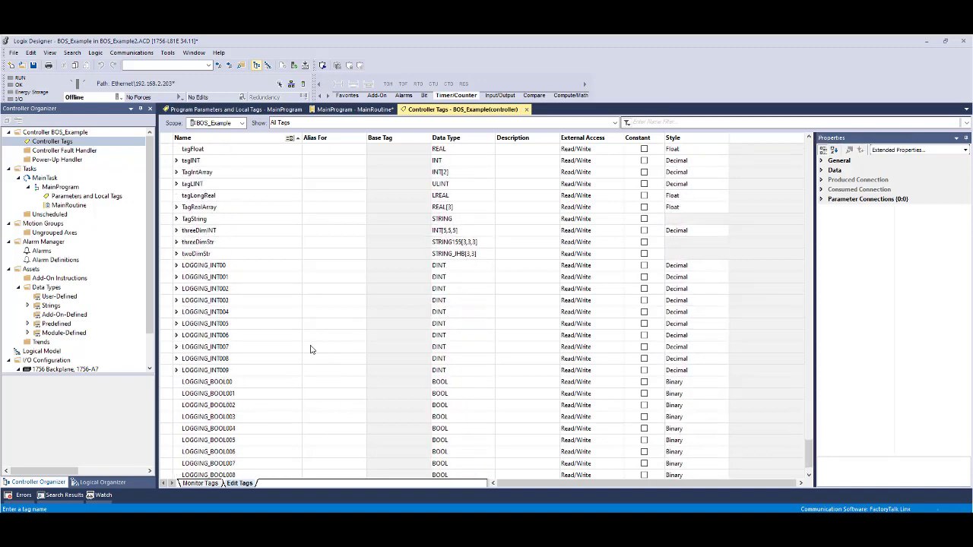
{"action": "scroll", "coordinate": [310, 349], "scroll_direction": "down", "scroll_amount": 1}
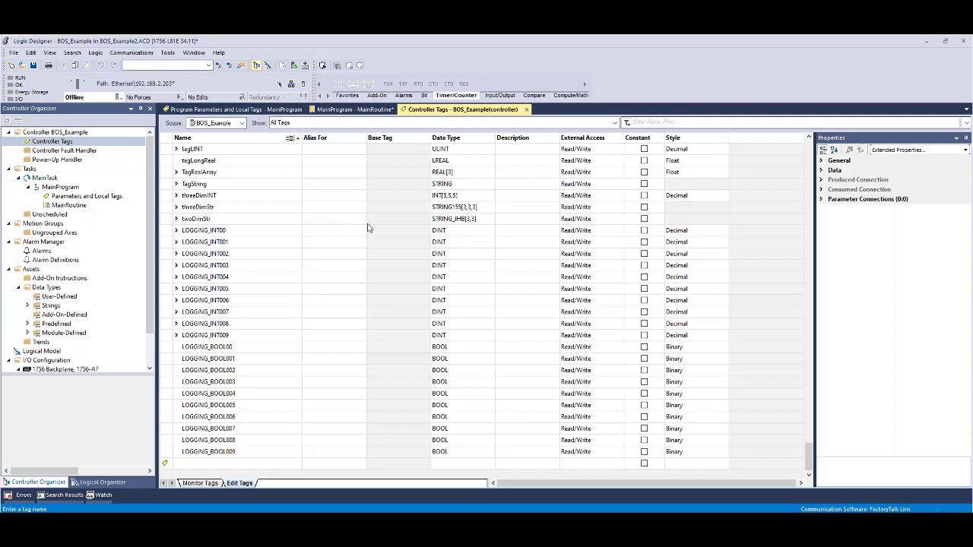
{"action": "left_click", "coordinate": [13, 53]}
{"action": "left_click", "coordinate": [30, 110]}
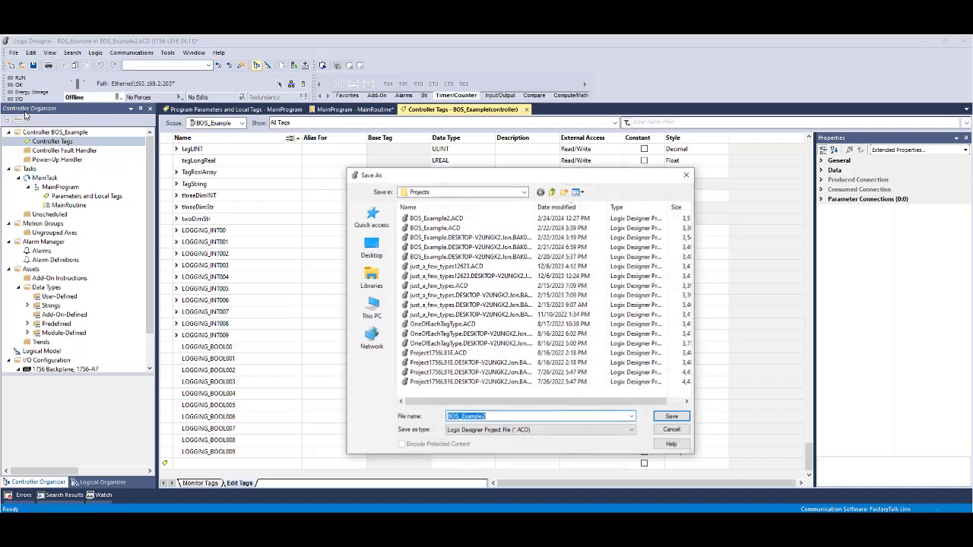
{"action": "left_click", "coordinate": [552, 192]}
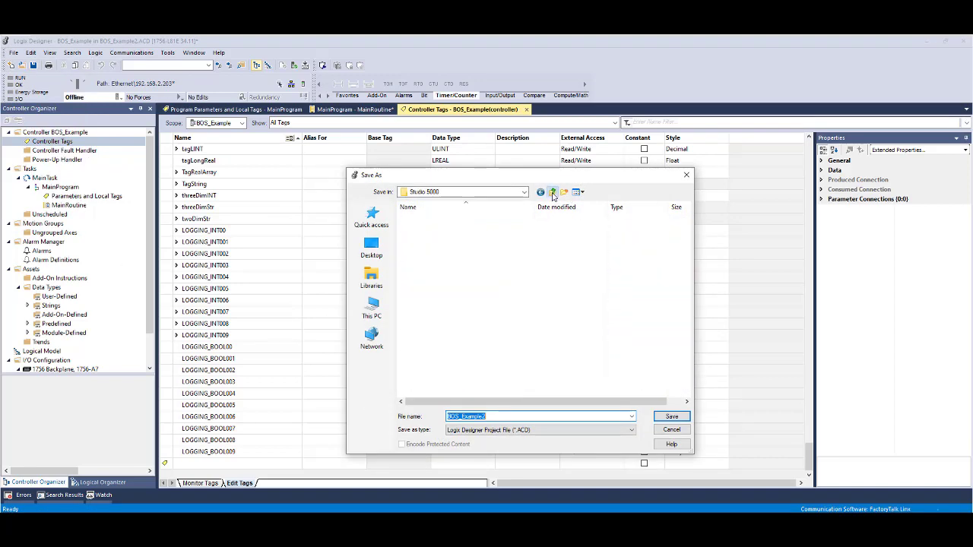
{"action": "left_click", "coordinate": [372, 308]}
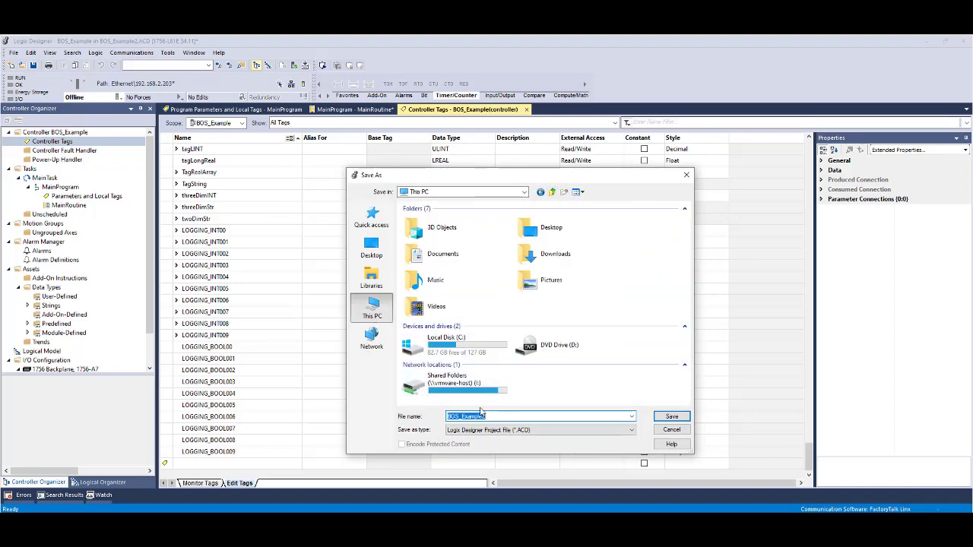
{"action": "double_click", "coordinate": [474, 390]}
{"action": "double_click", "coordinate": [414, 226]}
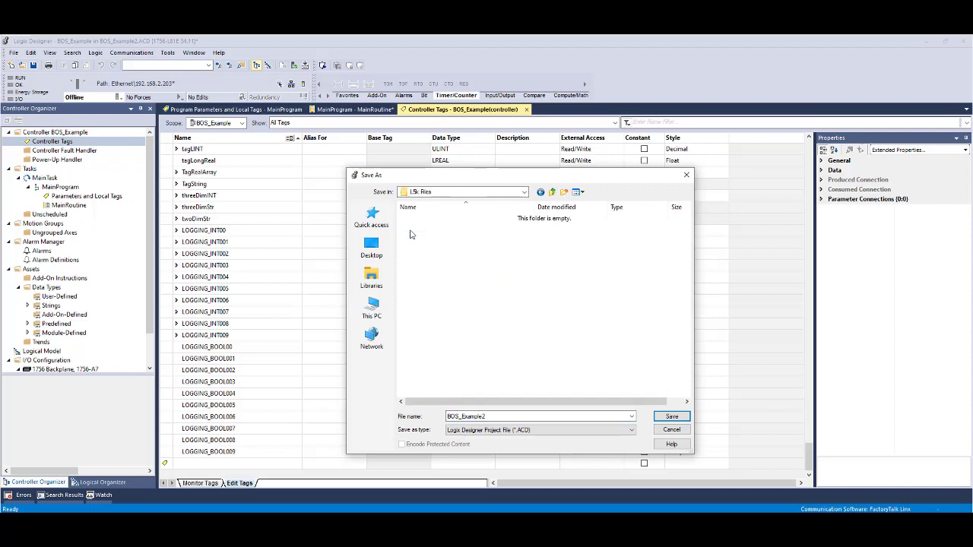
{"action": "left_click", "coordinate": [631, 430]}
{"action": "left_click", "coordinate": [533, 445]}
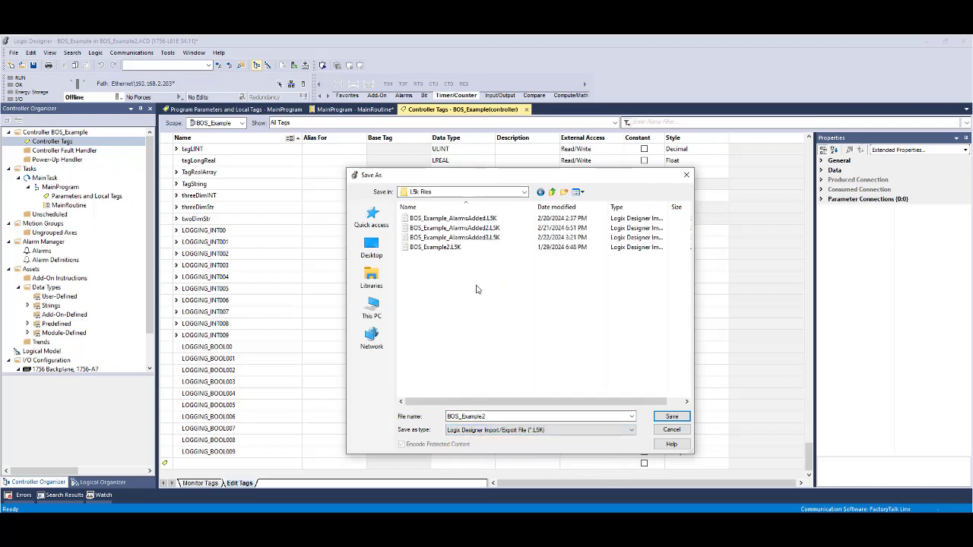
- Sort the existing L5K files by date, name the new export BOS_Example_AlarmsAdded4 and save it
{"action": "left_click", "coordinate": [570, 207]}
{"action": "left_click", "coordinate": [471, 221]}
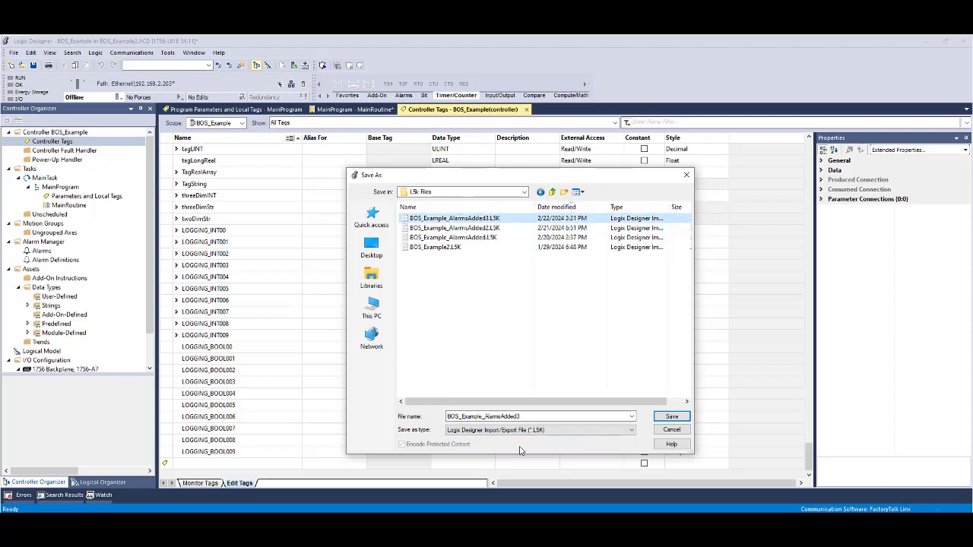
{"action": "double_click", "coordinate": [522, 416]}
{"action": "left_click", "coordinate": [530, 416]}
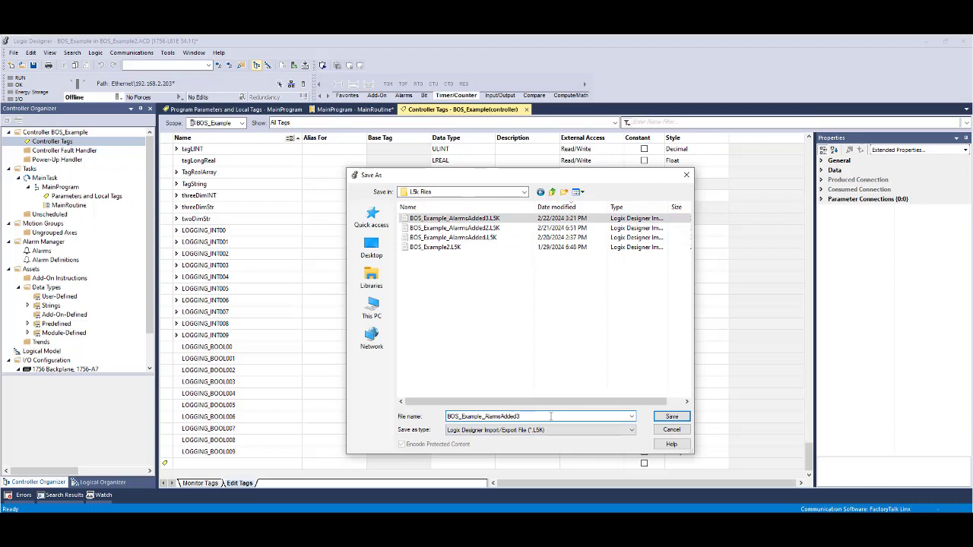
{"action": "key", "text": "BackSpace"}
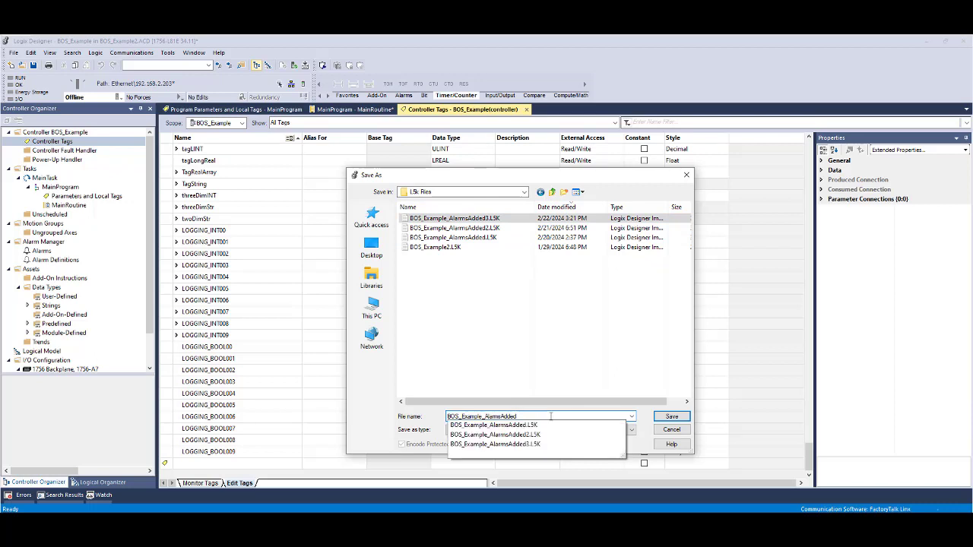
{"action": "type", "text": "4"}
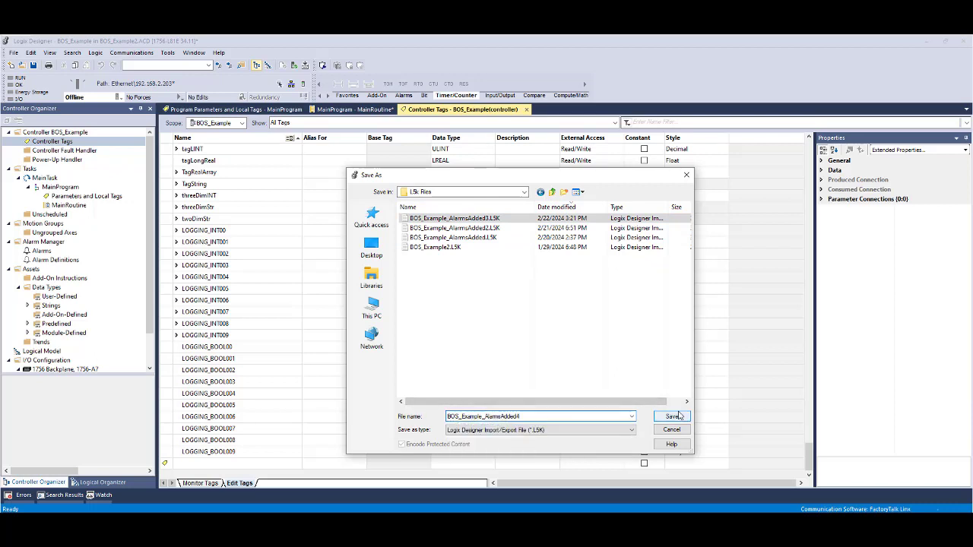
{"action": "key", "text": "BackSpace"}
{"action": "type", "text": "4"}
{"action": "left_click", "coordinate": [673, 417]}
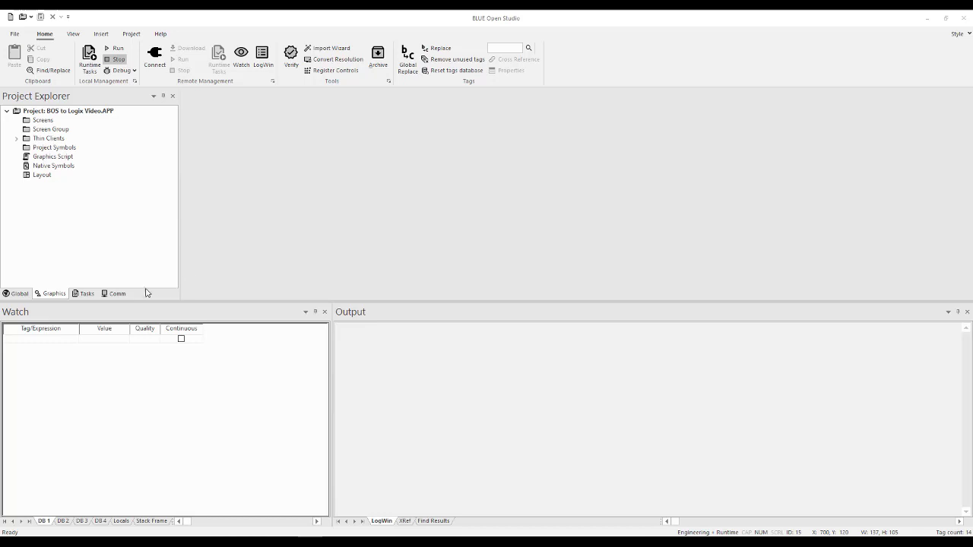
- In BLUE Open Studio, open the ABCIP driver's MAIN DRIVER SHEET and the Shared database's Datasheet View to review the tags
{"action": "left_click", "coordinate": [118, 294]}
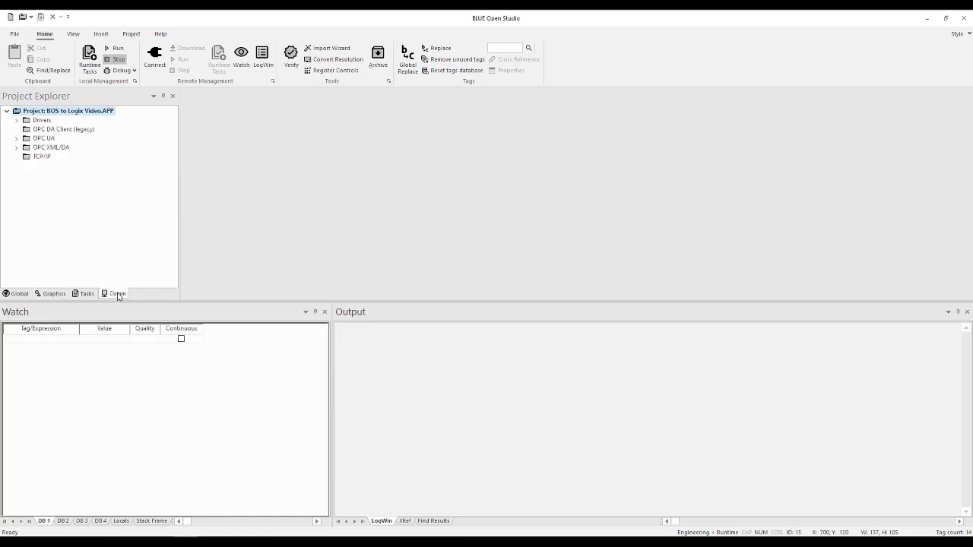
{"action": "left_click", "coordinate": [16, 121]}
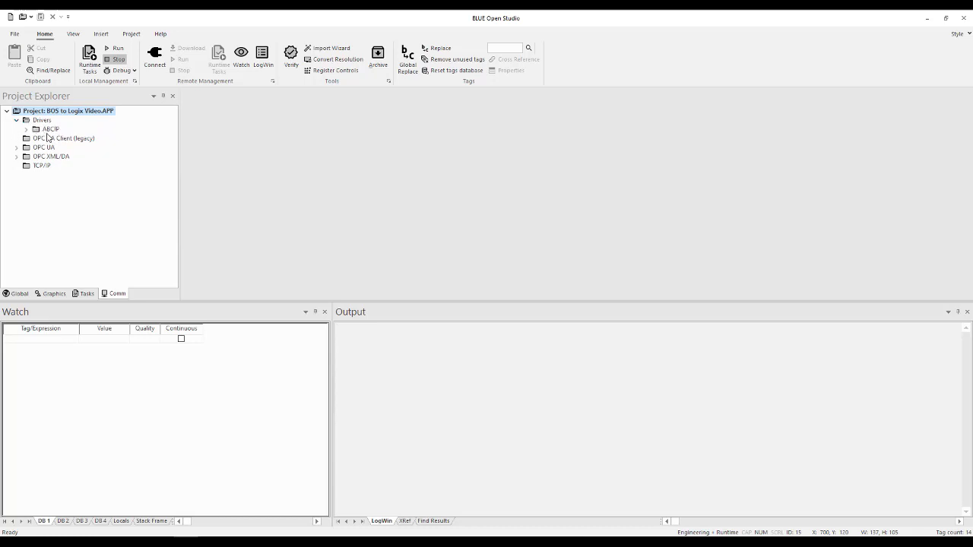
{"action": "left_click", "coordinate": [27, 129]}
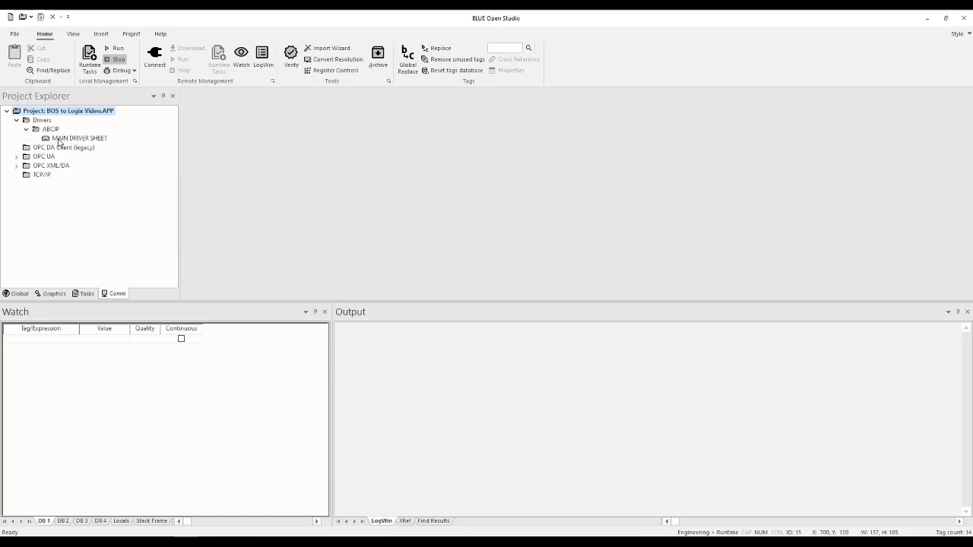
{"action": "double_click", "coordinate": [59, 139]}
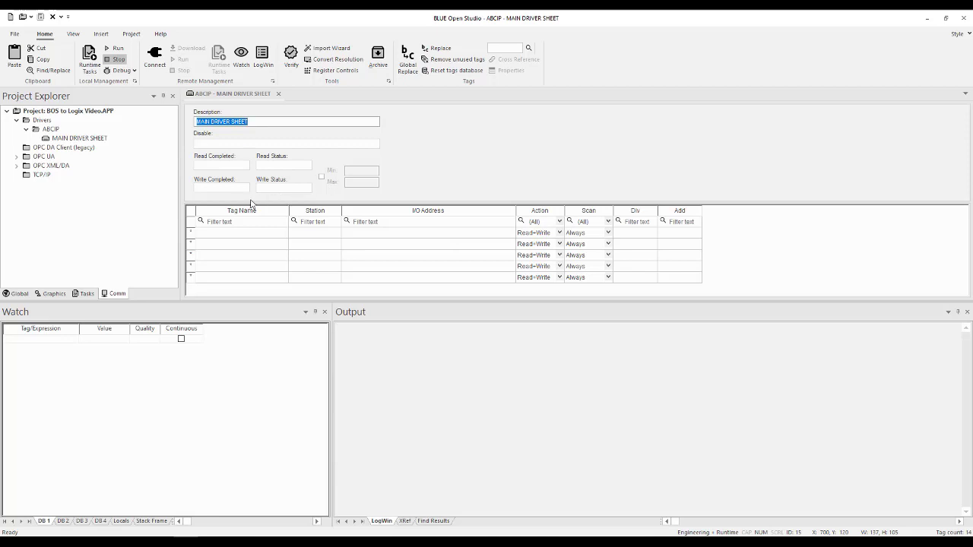
{"action": "left_click", "coordinate": [19, 294]}
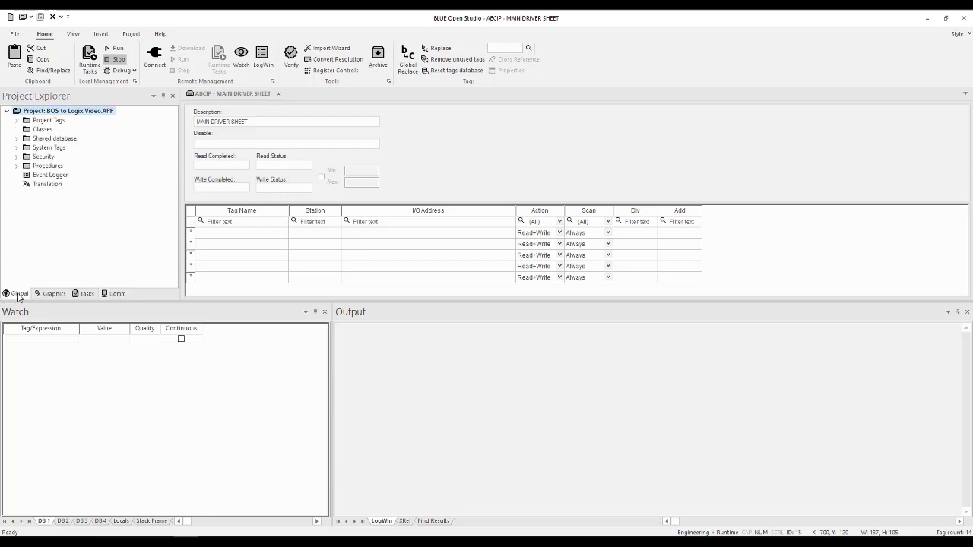
{"action": "left_click", "coordinate": [17, 138]}
{"action": "double_click", "coordinate": [62, 148]}
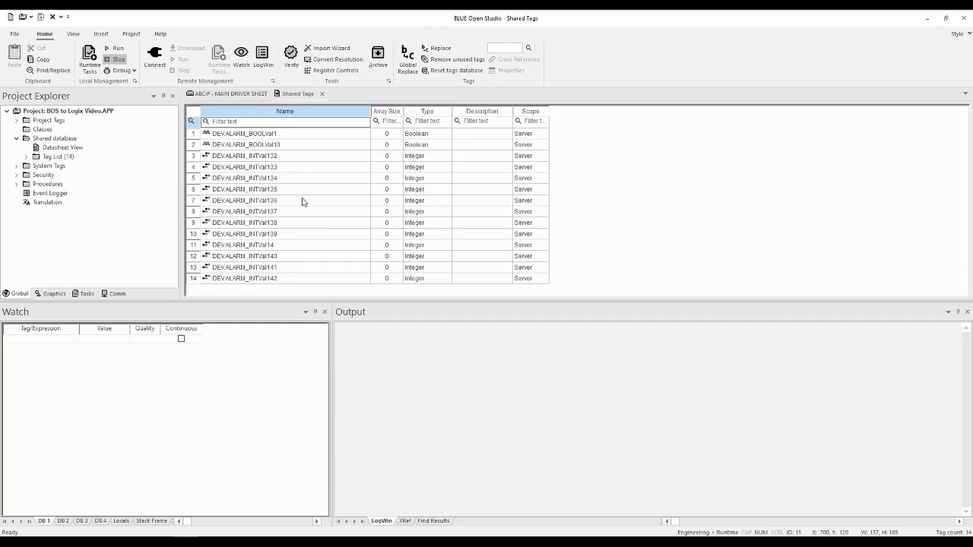
- Open the recent project BOS LOGIX PERFORMANCE TESTING and, in its log settings, disable Protocol Analyzer and enable Field Read Commands and Field Write Commands
{"action": "left_click", "coordinate": [17, 35]}
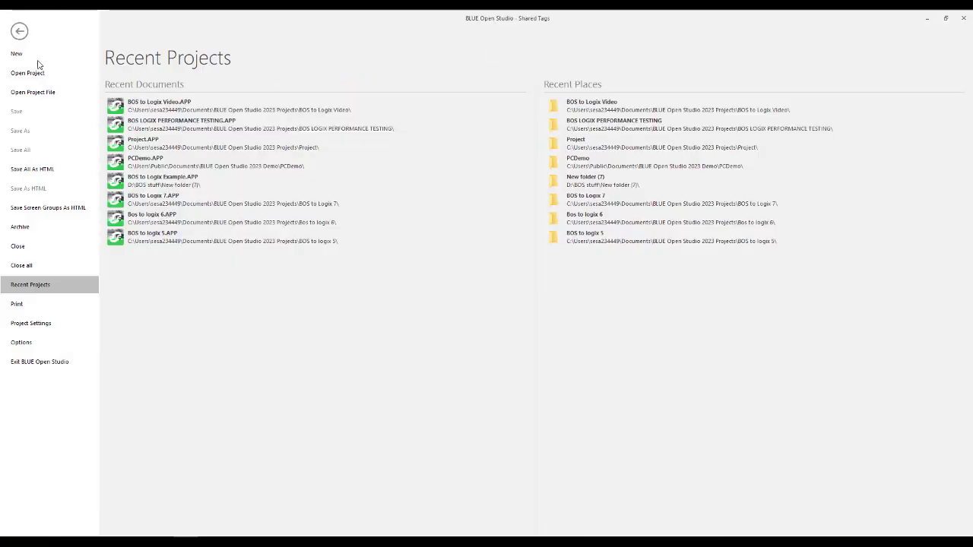
{"action": "left_click", "coordinate": [174, 126]}
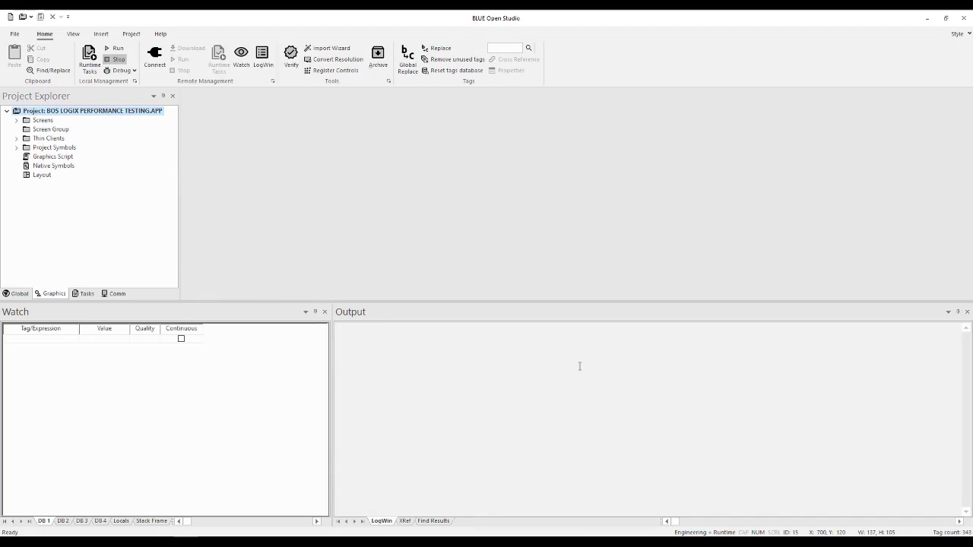
{"action": "right_click", "coordinate": [651, 339]}
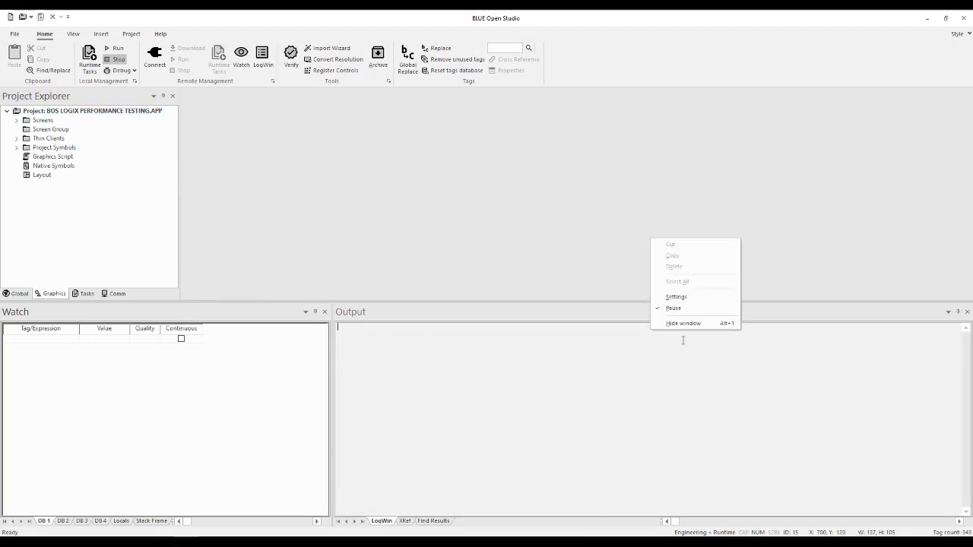
{"action": "left_click", "coordinate": [676, 296]}
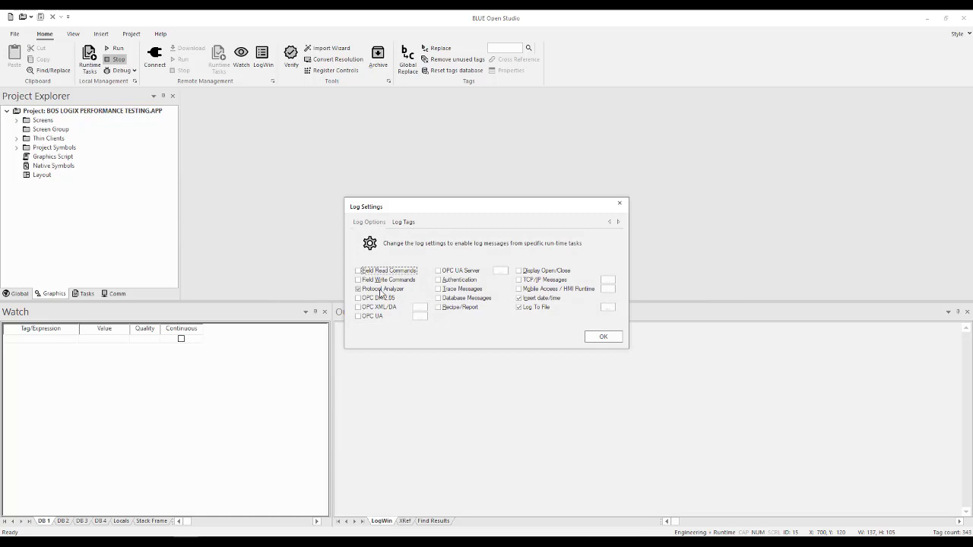
{"action": "left_click", "coordinate": [359, 290]}
{"action": "left_click", "coordinate": [358, 271]}
{"action": "left_click", "coordinate": [358, 280]}
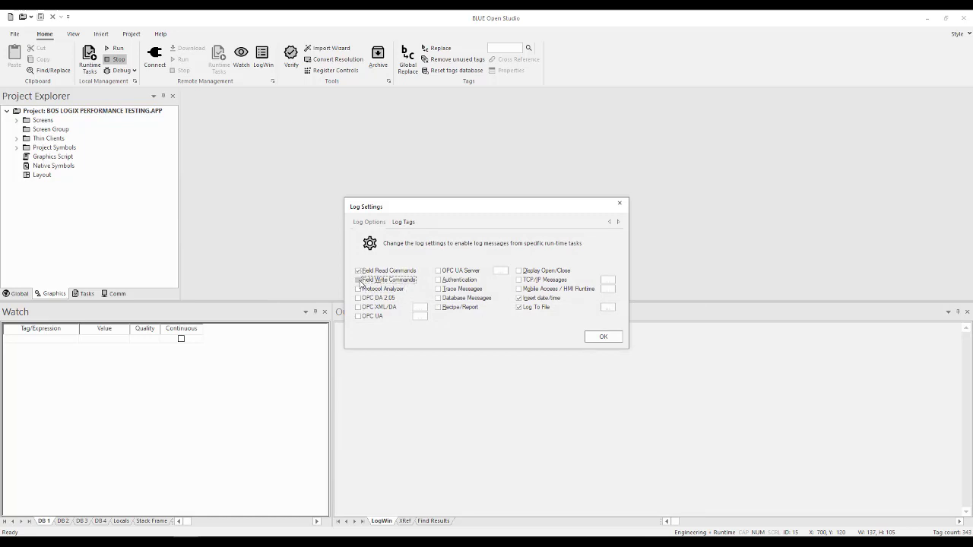
{"action": "left_click", "coordinate": [605, 339]}
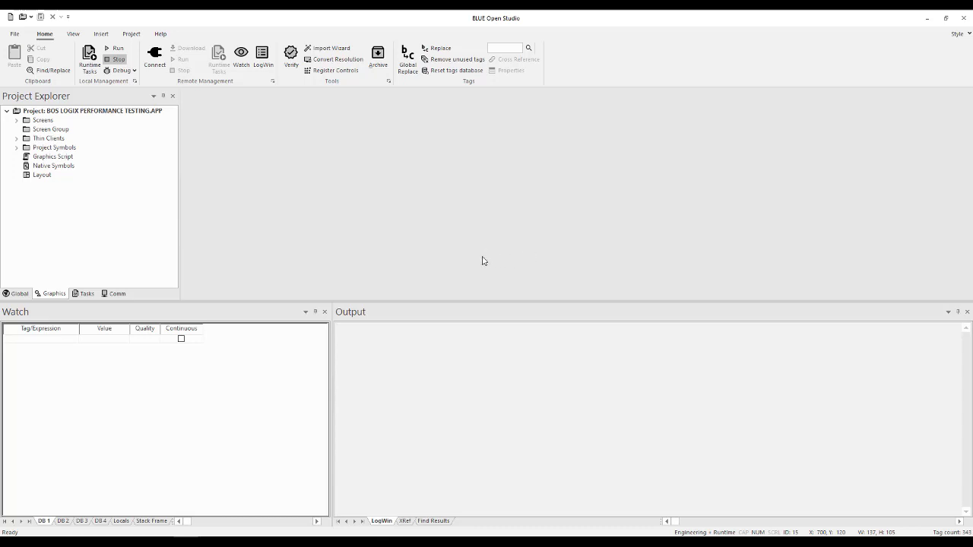
- Run the project locally, then reposition and enlarge the runtime window to show the whole Alarm Screen
{"action": "left_click", "coordinate": [115, 49]}
{"action": "left_click_drag", "start_coordinate": [664, 537], "coordinate": [573, 65]}
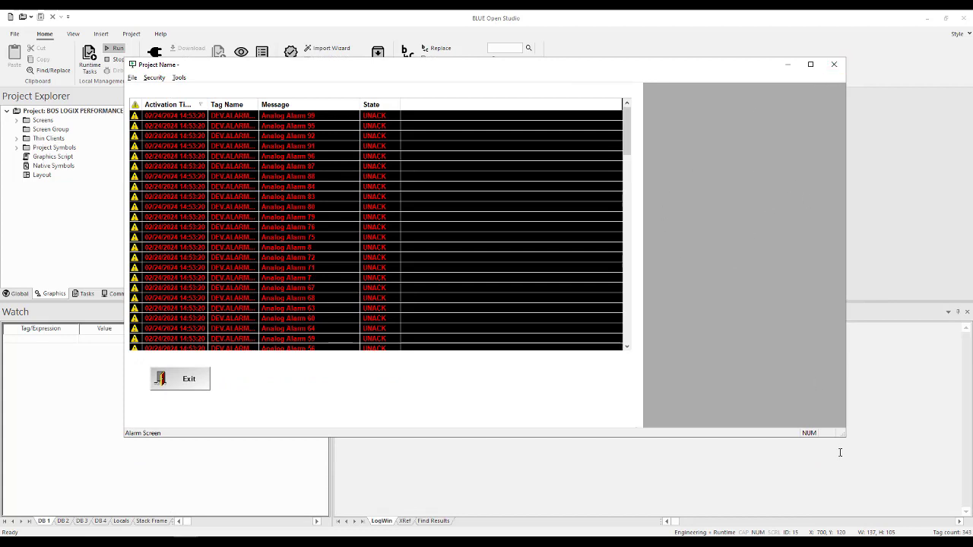
{"action": "left_click_drag", "start_coordinate": [841, 436], "coordinate": [894, 526]}
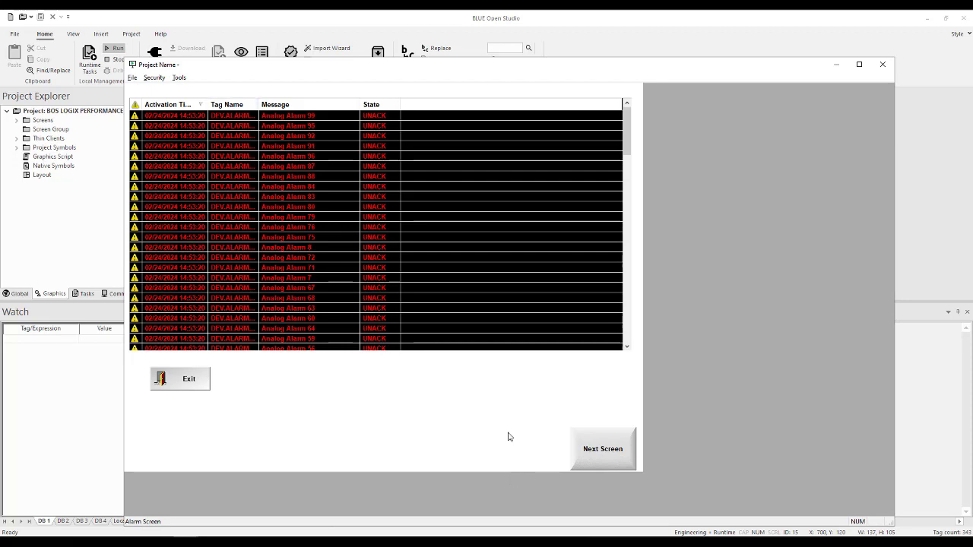
- Advance the runtime to the Objects screen and toggle the first, second and fourth red pushbuttons on and off
{"action": "left_click", "coordinate": [600, 459]}
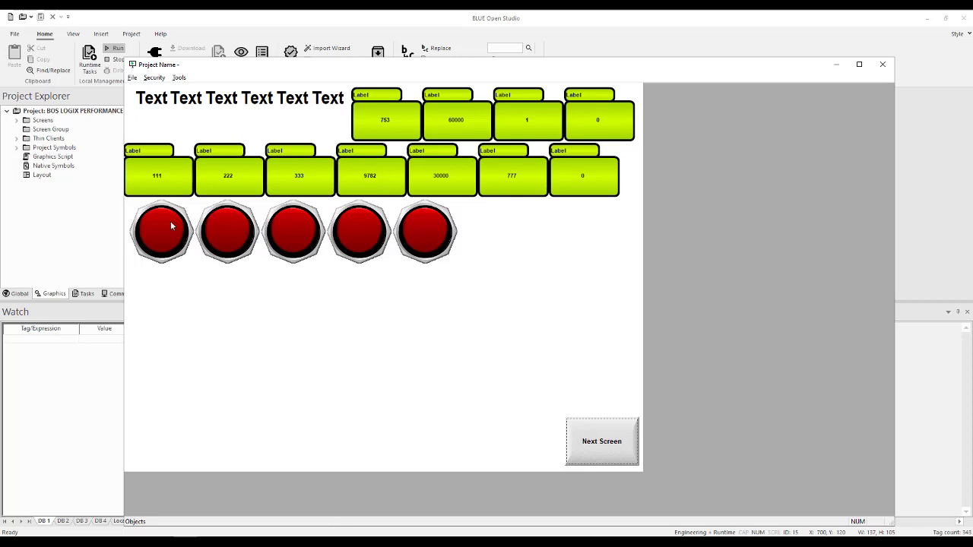
{"action": "left_click", "coordinate": [175, 244]}
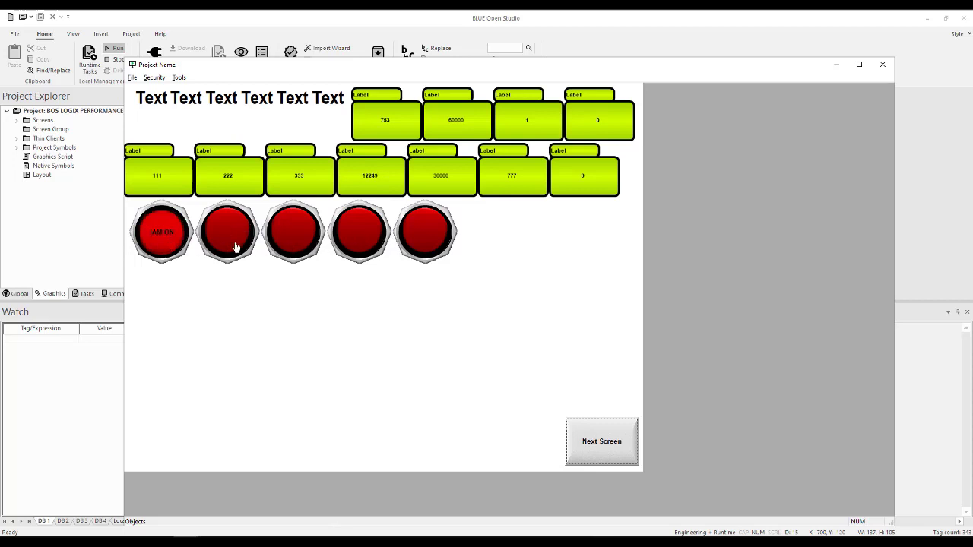
{"action": "left_click", "coordinate": [368, 248]}
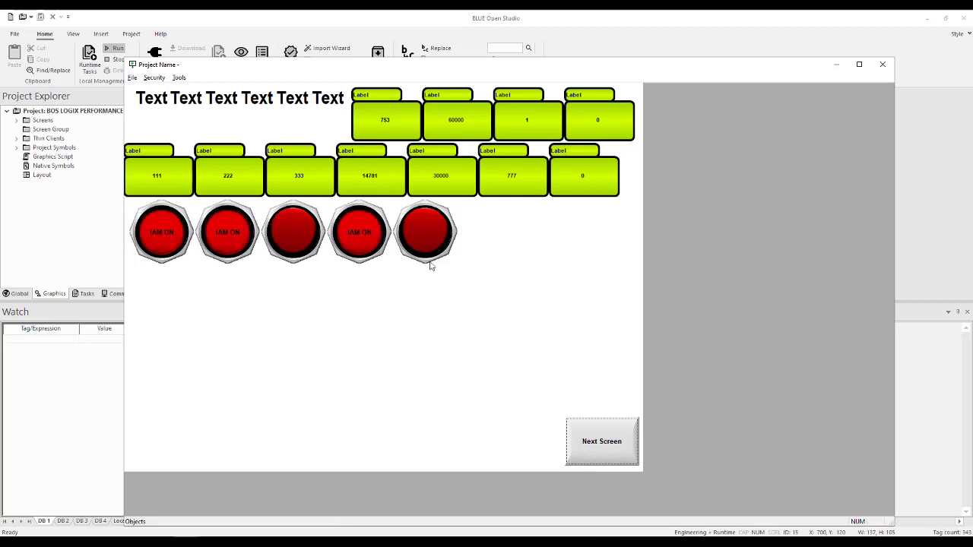
{"action": "left_click", "coordinate": [170, 238]}
{"action": "left_click", "coordinate": [238, 243]}
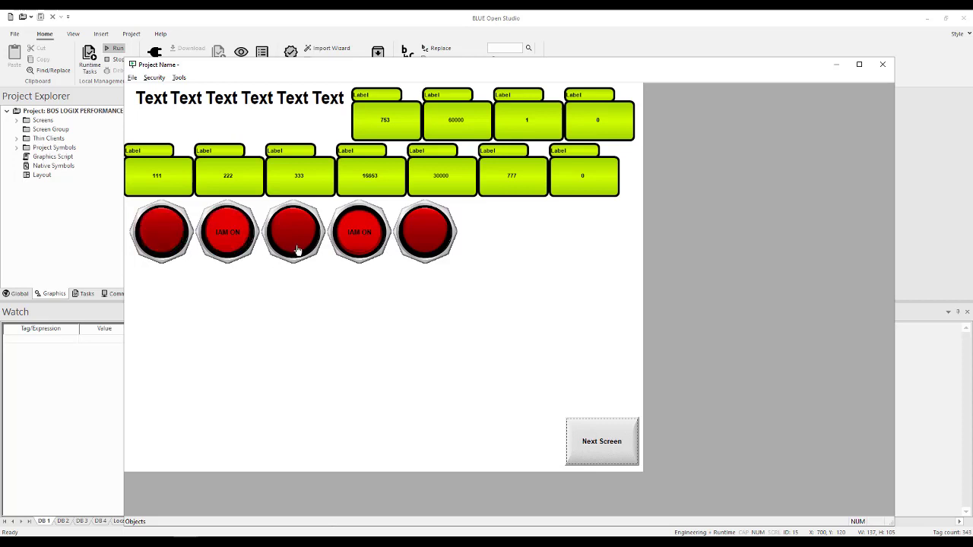
{"action": "left_click", "coordinate": [368, 254]}
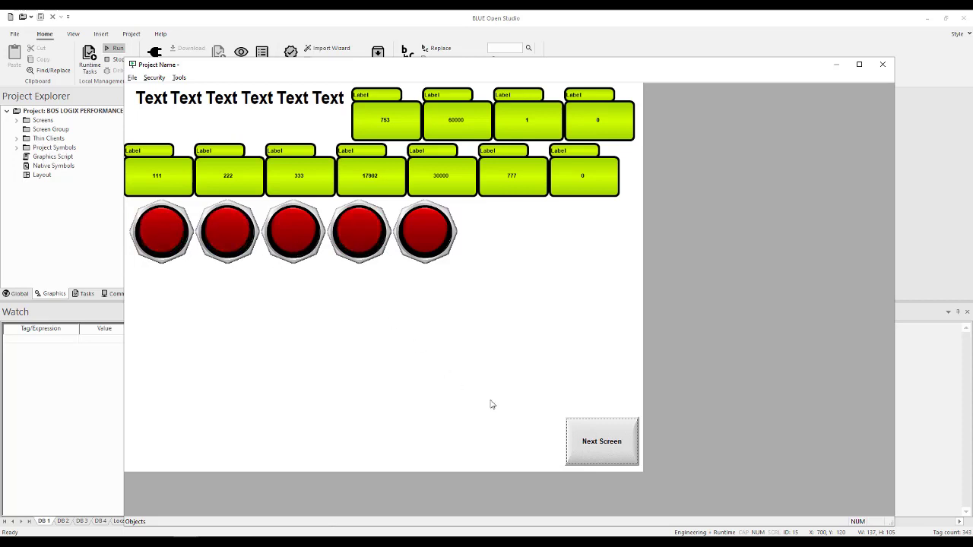
- Minimize the runtime window, enlarge the Output window and review its log settings
{"action": "left_click", "coordinate": [835, 67]}
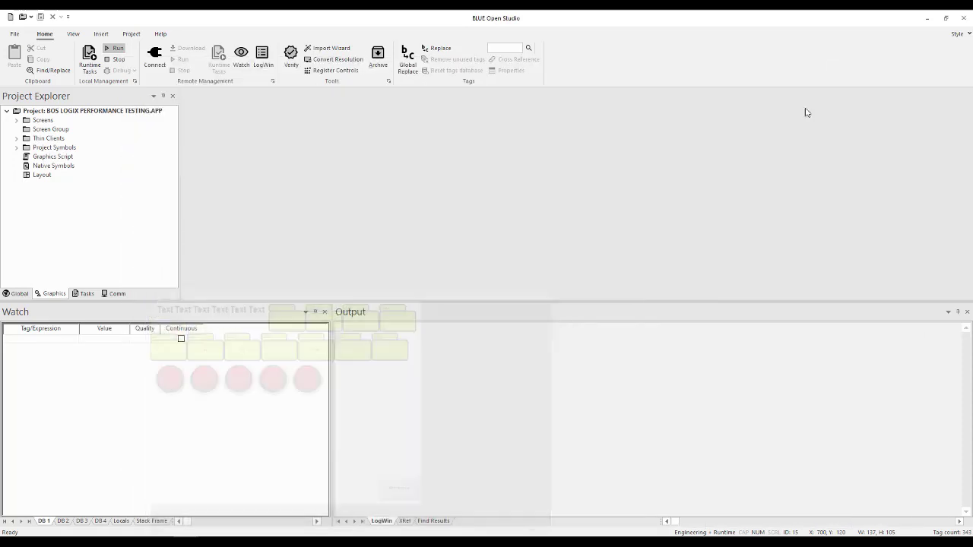
{"action": "left_click_drag", "start_coordinate": [419, 300], "coordinate": [425, 243]}
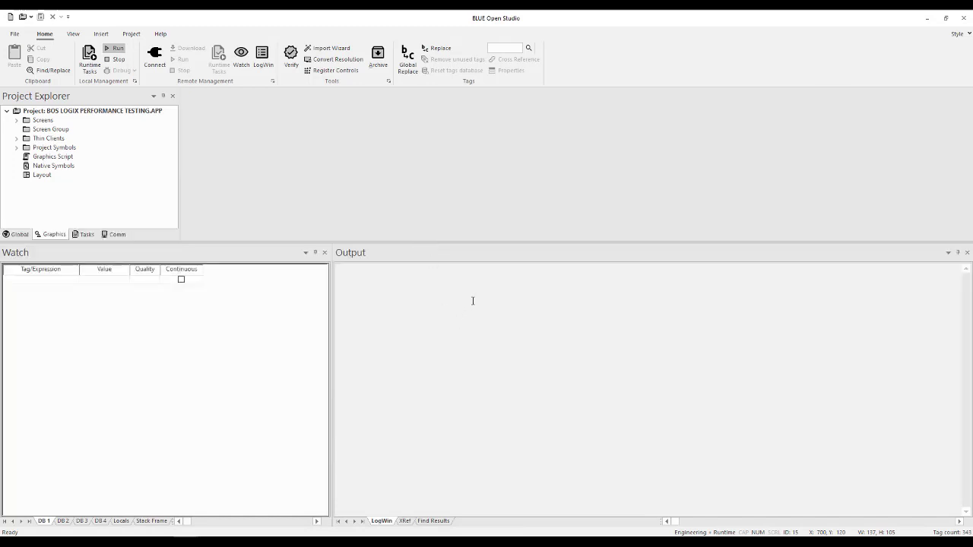
{"action": "right_click", "coordinate": [472, 301]}
{"action": "left_click", "coordinate": [496, 259]}
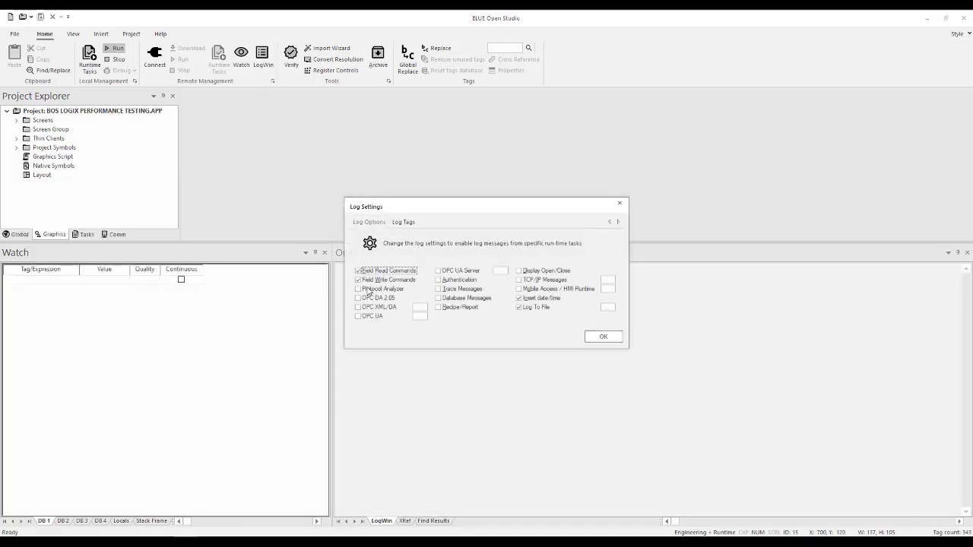
{"action": "left_click", "coordinate": [601, 336]}
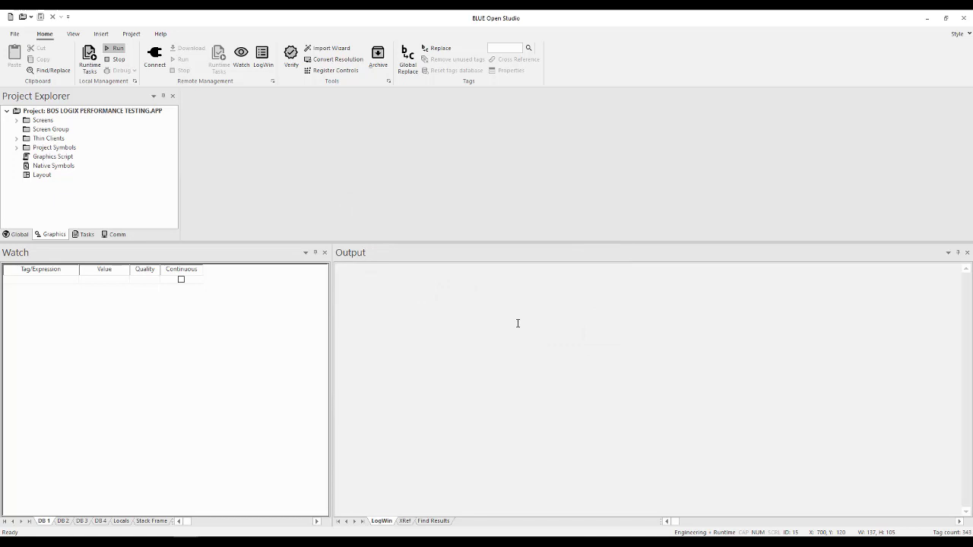
- Resume the Output log to capture the ABCIP read messages, and pause it after a few seconds
{"action": "right_click", "coordinate": [519, 323]}
{"action": "left_click", "coordinate": [551, 294]}
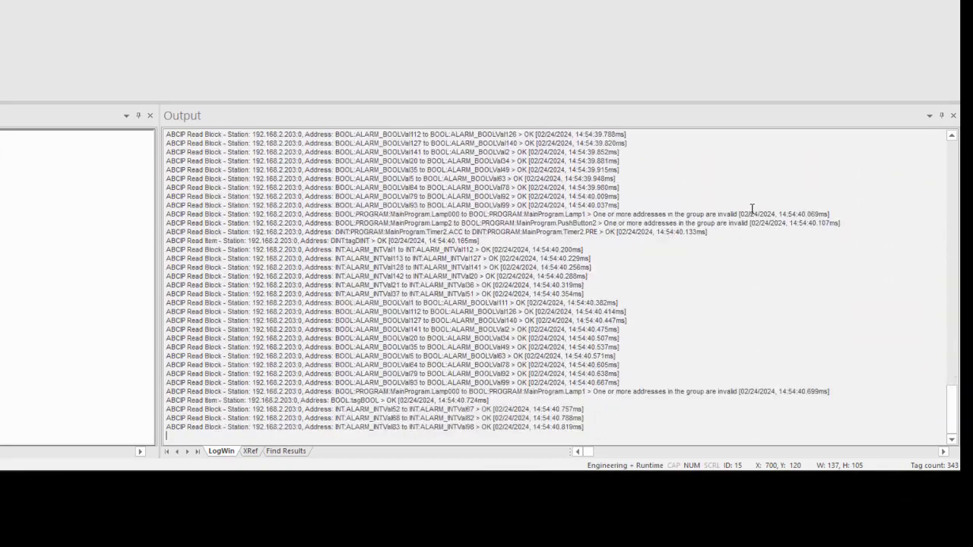
{"action": "right_click", "coordinate": [691, 182]}
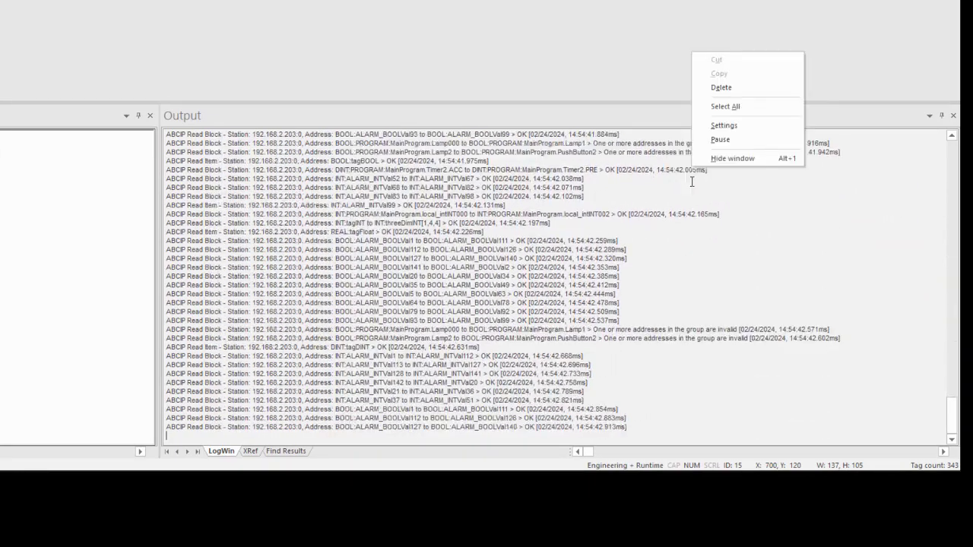
{"action": "left_click", "coordinate": [734, 140]}
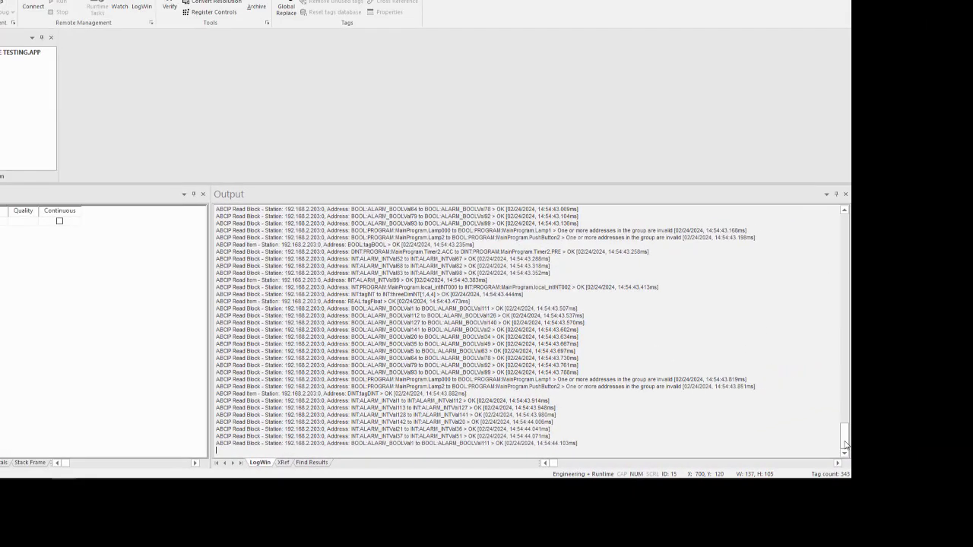
- Go back to the earliest log entries and highlight the read block line covering MainProgram.Lamp000 to MainProgram.Lamp1
{"action": "left_click_drag", "start_coordinate": [953, 424], "coordinate": [953, 165]}
{"action": "left_click_drag", "start_coordinate": [846, 234], "coordinate": [846, 231]}
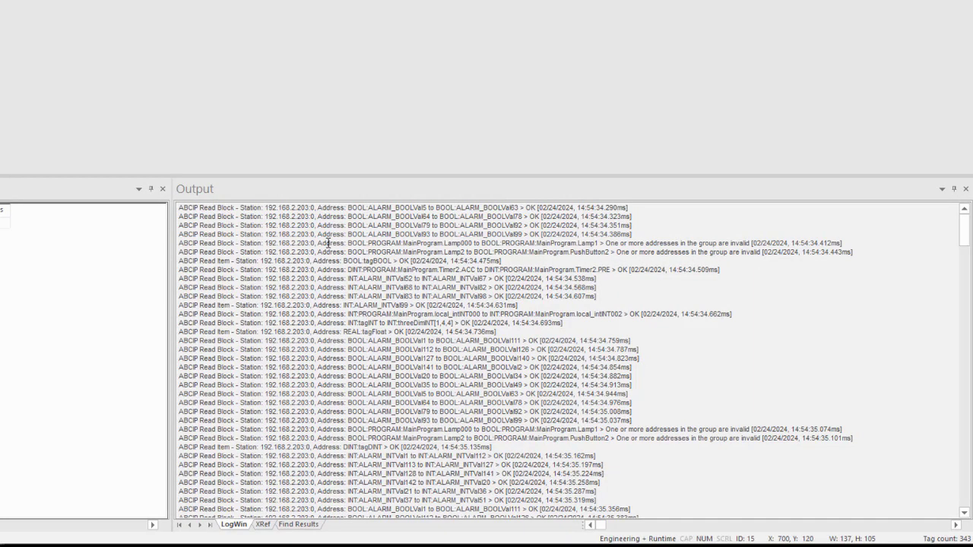
{"action": "left_click_drag", "start_coordinate": [185, 244], "coordinate": [788, 243]}
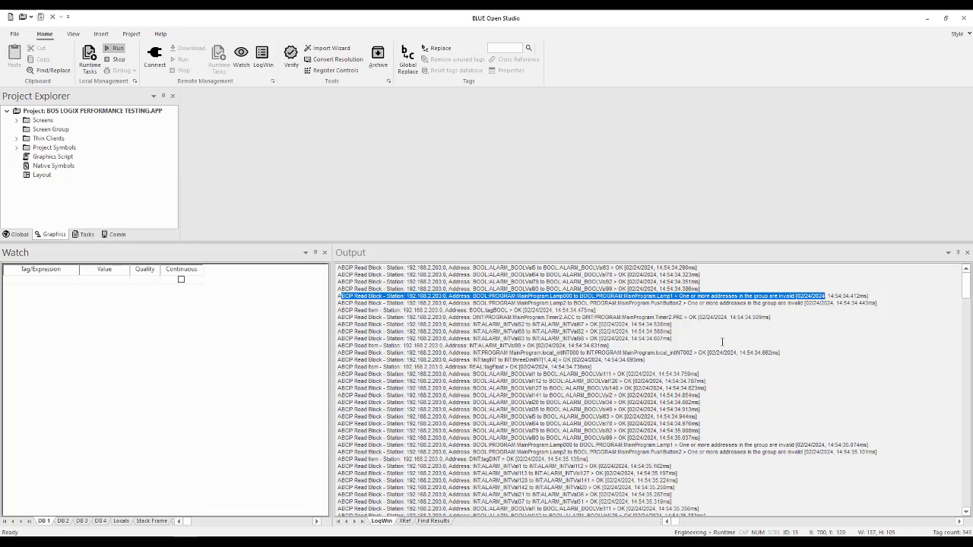
- Clear the log, then enable Protocol Analyzer and disable Field Read Commands and Field Write Commands in the log settings
{"action": "right_click", "coordinate": [824, 334]}
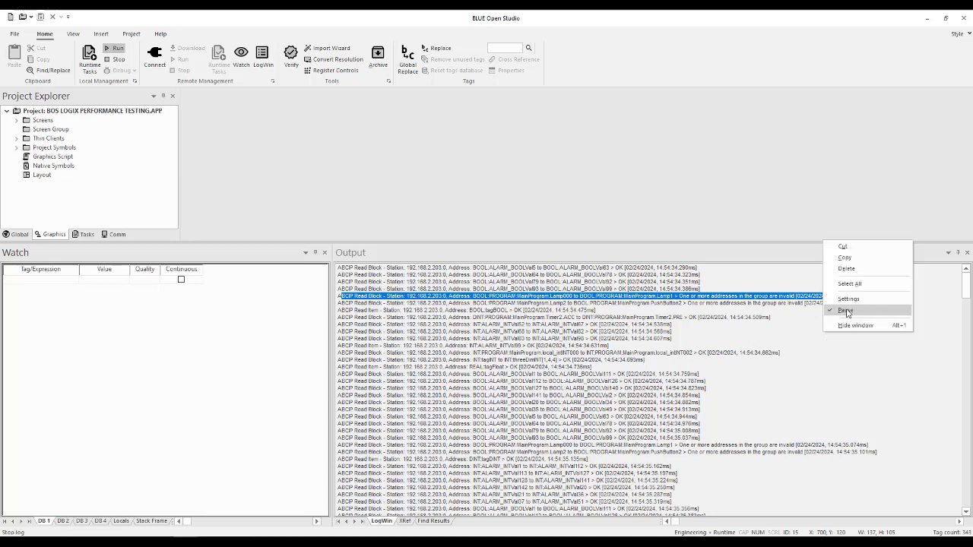
{"action": "left_click", "coordinate": [854, 271]}
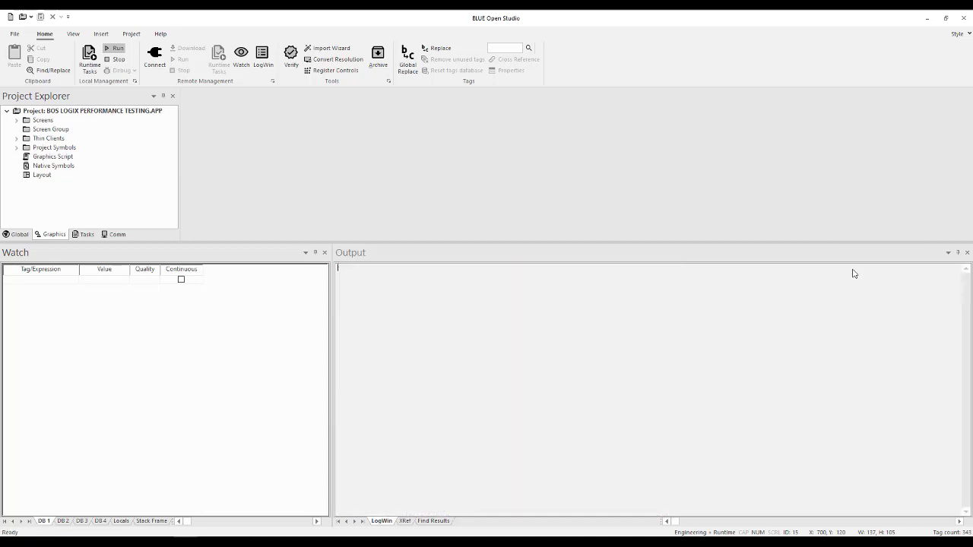
{"action": "right_click", "coordinate": [749, 301]}
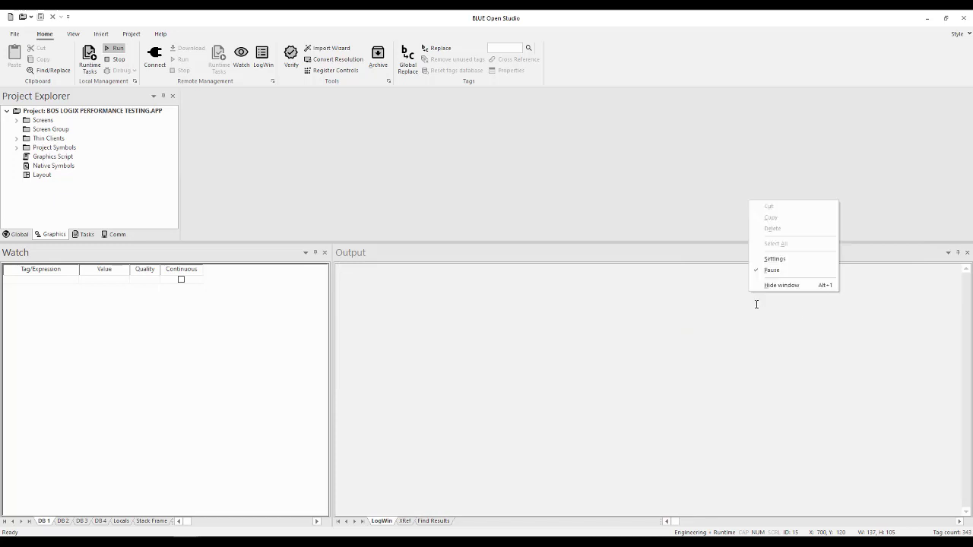
{"action": "left_click", "coordinate": [794, 262]}
{"action": "left_click", "coordinate": [358, 290]}
{"action": "left_click", "coordinate": [358, 271]}
{"action": "left_click", "coordinate": [358, 280]}
{"action": "left_click", "coordinate": [613, 339]}
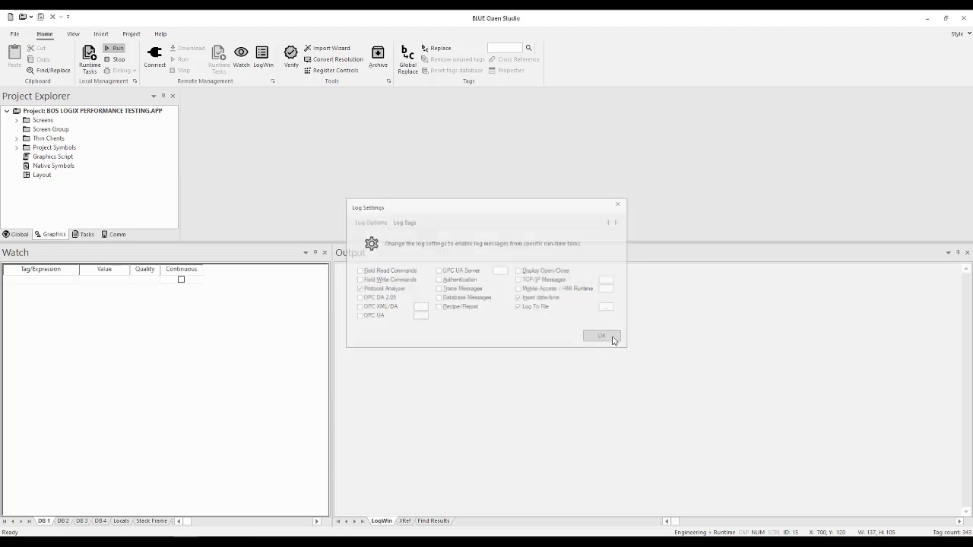
- Resume the log to capture Protocol Analyzer traffic, and pause it after several seconds
{"action": "right_click", "coordinate": [755, 313]}
{"action": "left_click", "coordinate": [786, 281]}
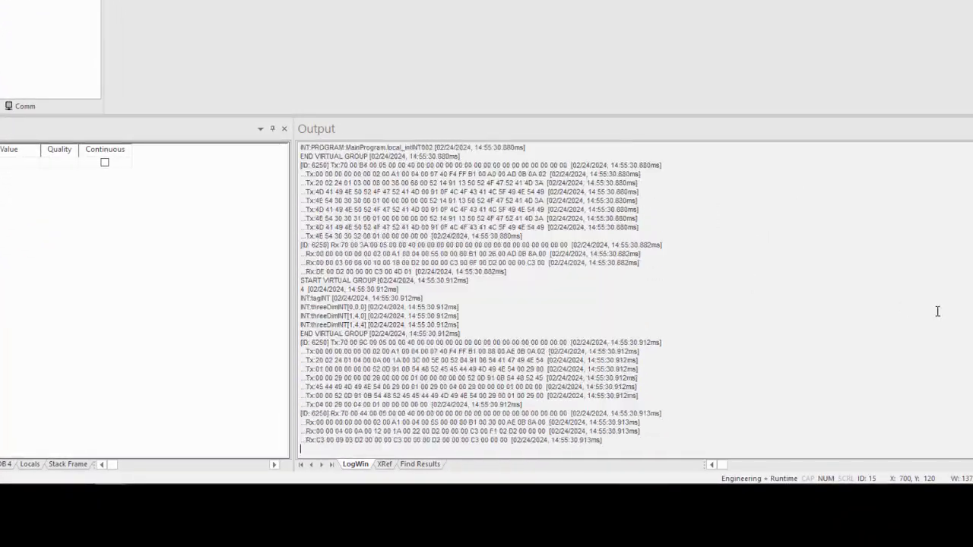
{"action": "right_click", "coordinate": [793, 185]}
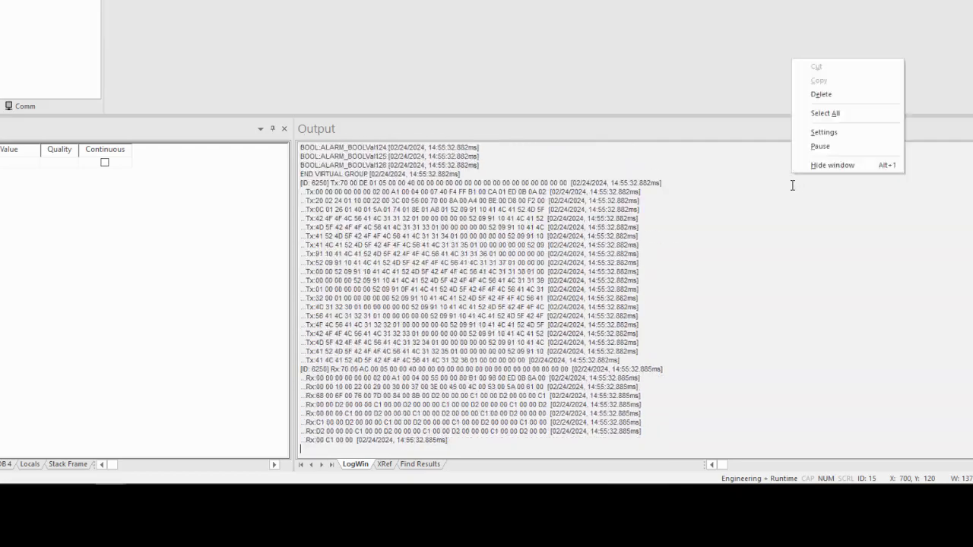
{"action": "left_click", "coordinate": [832, 163]}
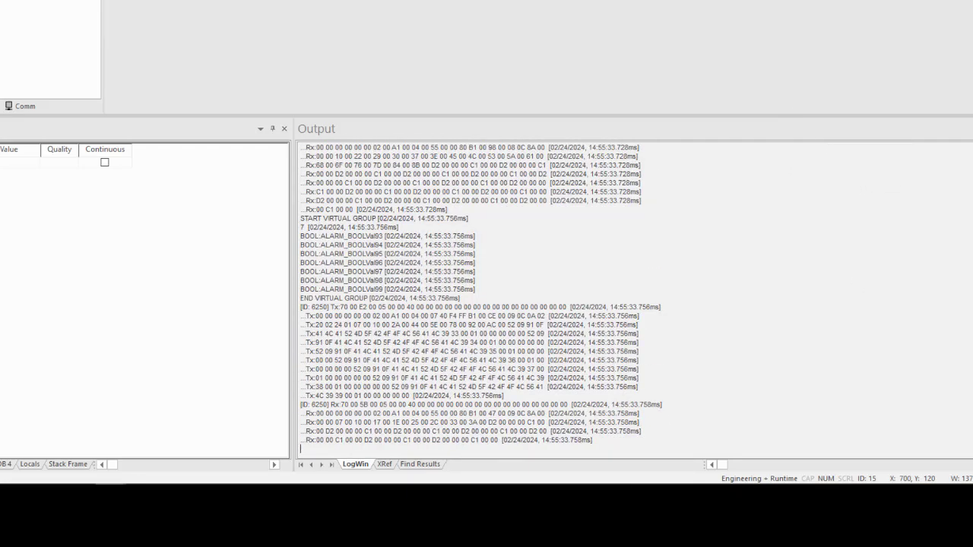
- Examine how the Protocol Analyzer log groups the ALARM_BOOLVal tags into virtual groups with their Tx and Rx frames
{"action": "scroll", "coordinate": [636, 301], "scroll_direction": "up", "scroll_amount": 20}
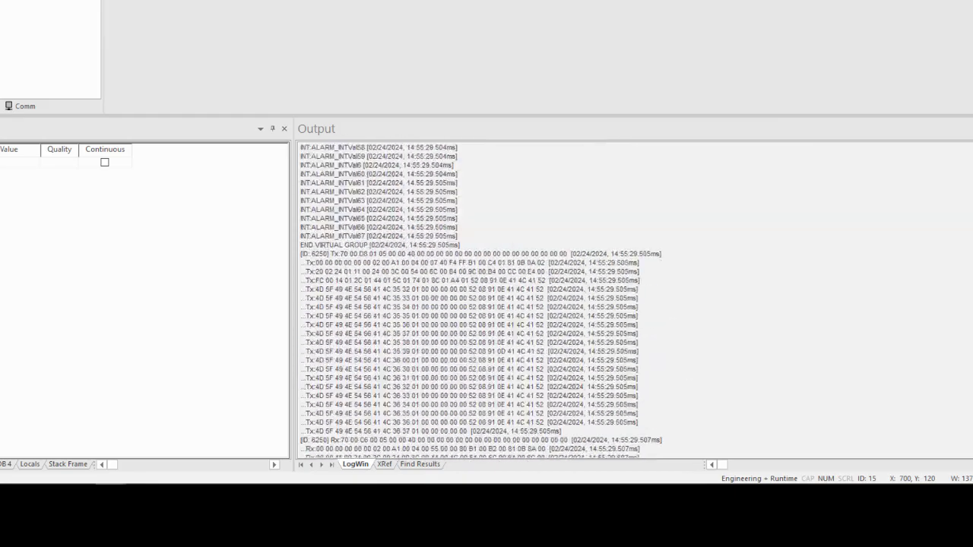
{"action": "scroll", "coordinate": [635, 301], "scroll_direction": "down", "scroll_amount": 10}
{"action": "scroll", "coordinate": [635, 301], "scroll_direction": "up", "scroll_amount": 10}
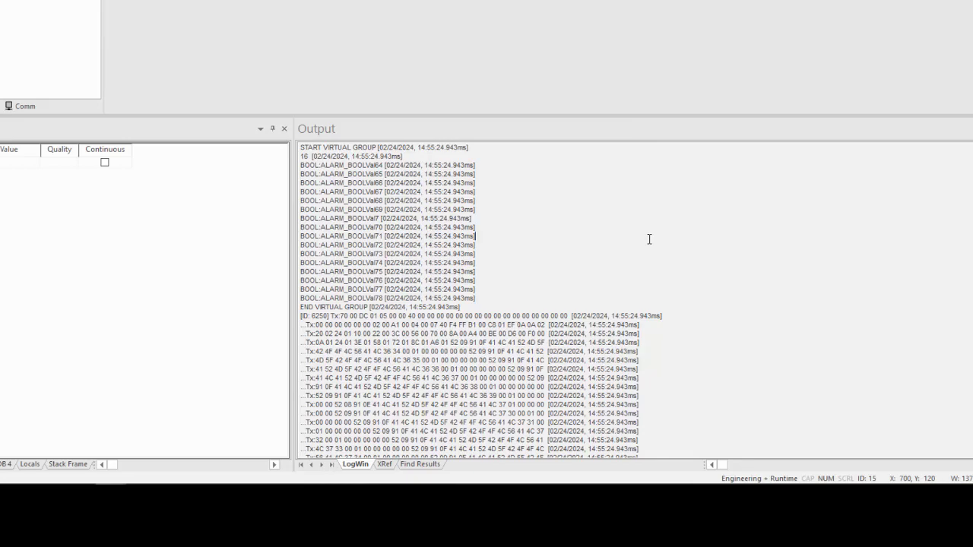
{"action": "scroll", "coordinate": [650, 239], "scroll_direction": "down", "scroll_amount": 7}
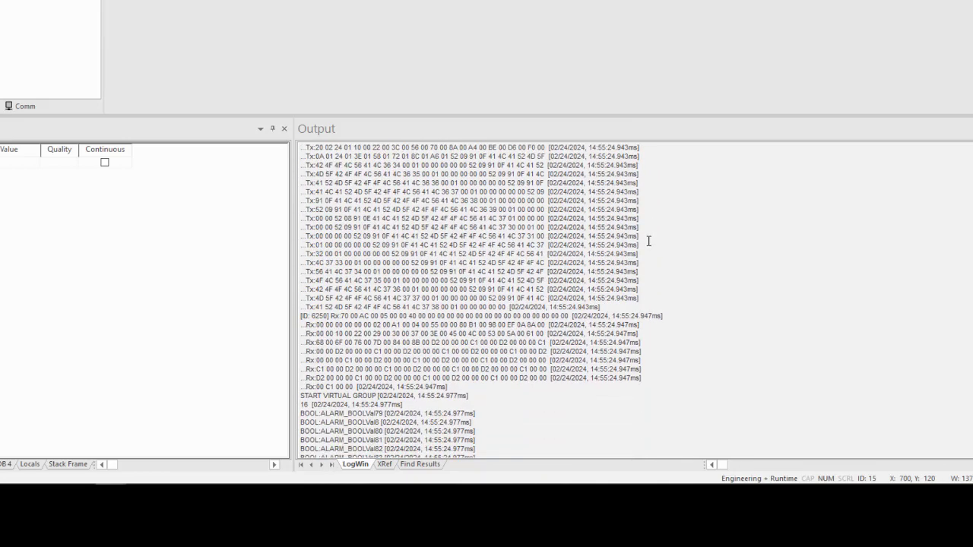
{"action": "scroll", "coordinate": [649, 241], "scroll_direction": "down", "scroll_amount": 3}
{"action": "scroll", "coordinate": [646, 242], "scroll_direction": "down", "scroll_amount": 6}
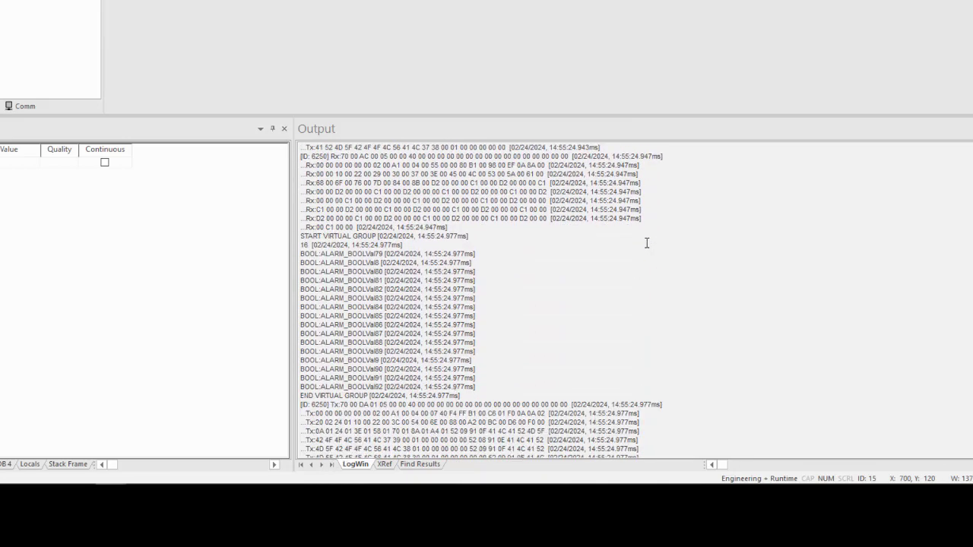
{"action": "scroll", "coordinate": [637, 229], "scroll_direction": "down", "scroll_amount": 4}
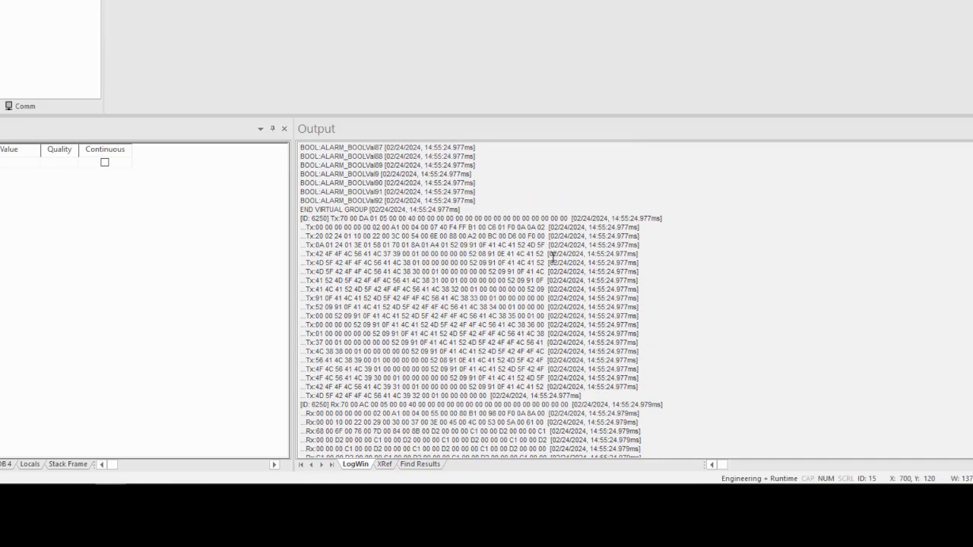
{"action": "scroll", "coordinate": [674, 255], "scroll_direction": "down", "scroll_amount": 8}
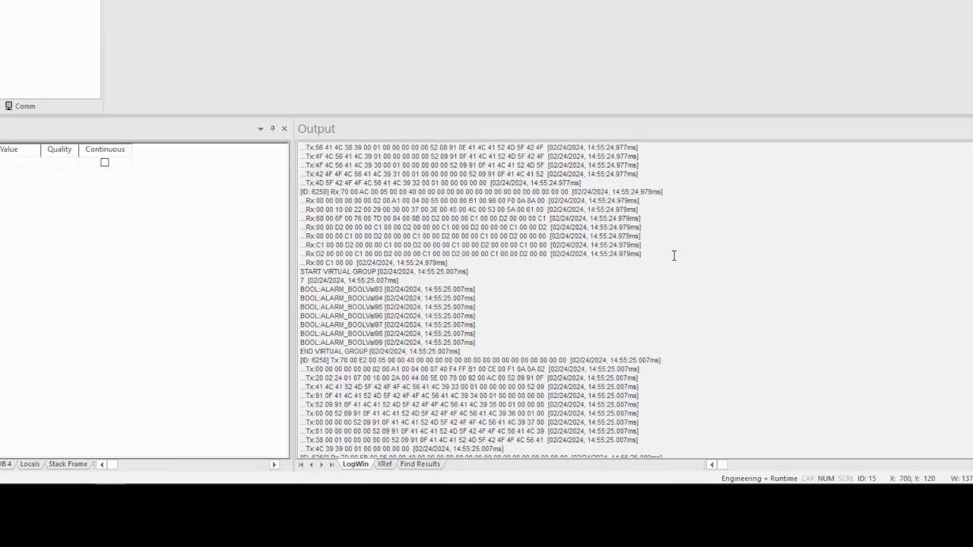
- Examine the MainProgram lamp and pushbutton virtual groups and their responses to identify which tag addresses are invalid
{"action": "scroll", "coordinate": [673, 256], "scroll_direction": "down", "scroll_amount": 7}
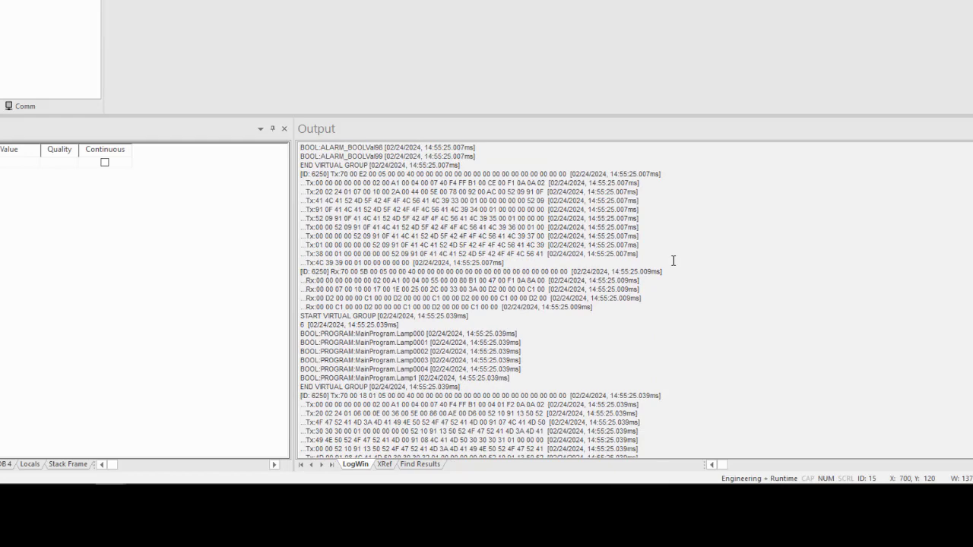
{"action": "scroll", "coordinate": [674, 261], "scroll_direction": "down", "scroll_amount": 2}
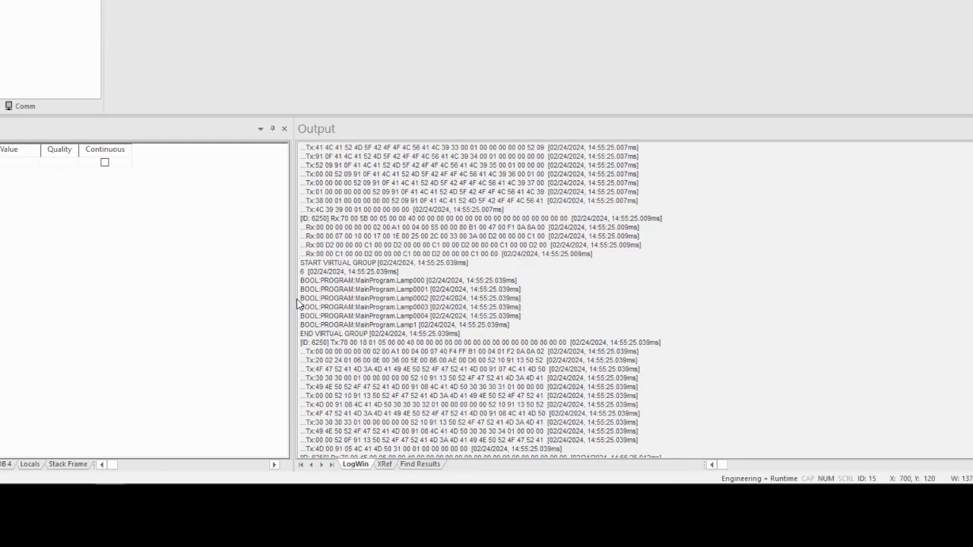
{"action": "scroll", "coordinate": [739, 280], "scroll_direction": "down", "scroll_amount": 2}
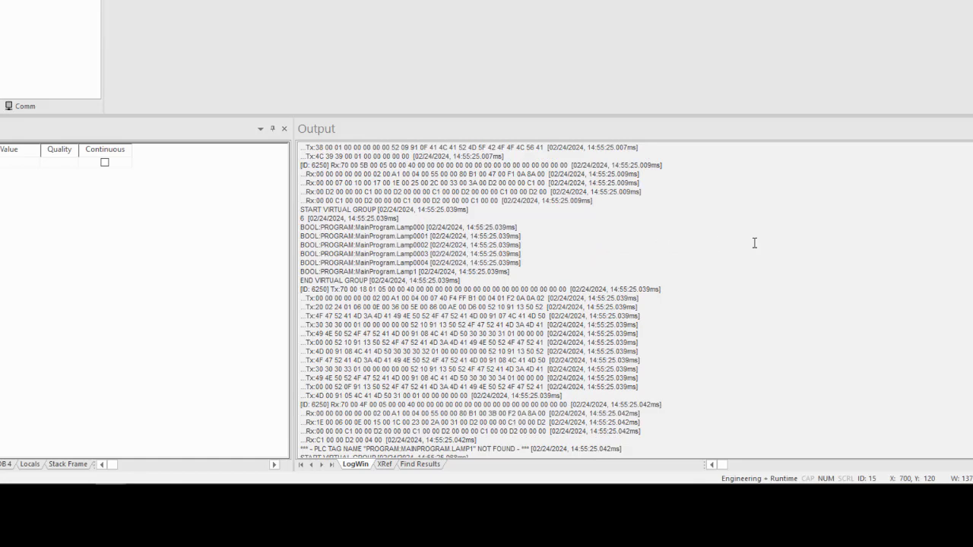
{"action": "scroll", "coordinate": [754, 242], "scroll_direction": "down", "scroll_amount": 6}
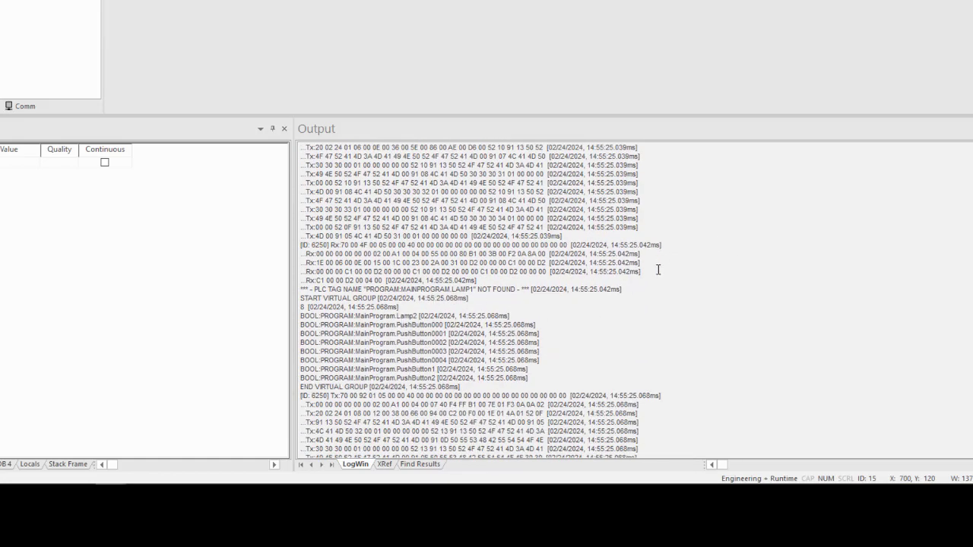
{"action": "scroll", "coordinate": [659, 269], "scroll_direction": "up", "scroll_amount": 2}
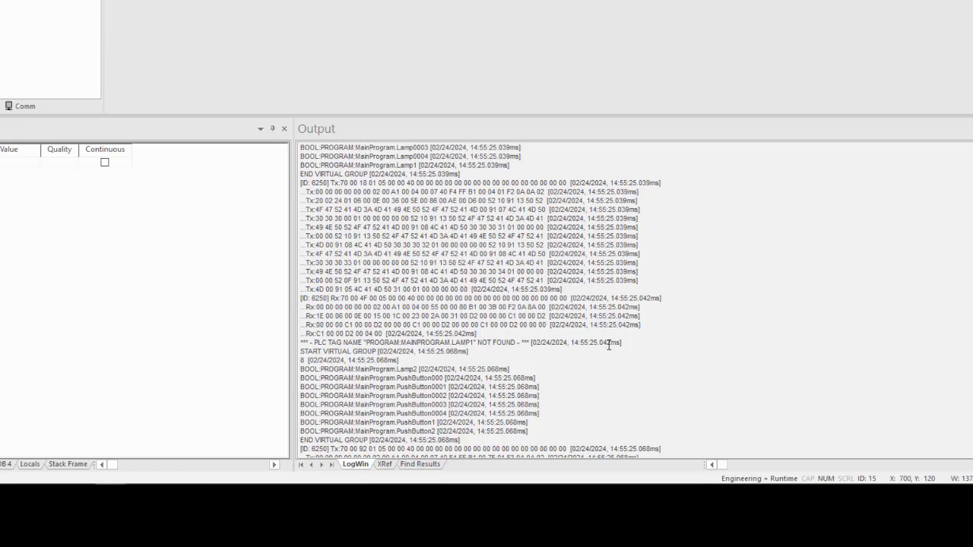
{"action": "scroll", "coordinate": [669, 271], "scroll_direction": "down", "scroll_amount": 3}
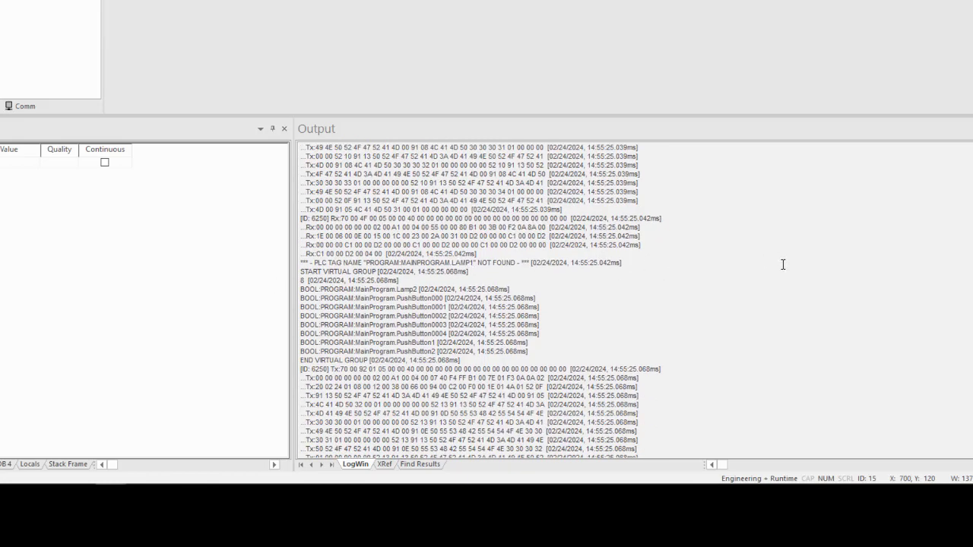
{"action": "scroll", "coordinate": [738, 271], "scroll_direction": "down", "scroll_amount": 2}
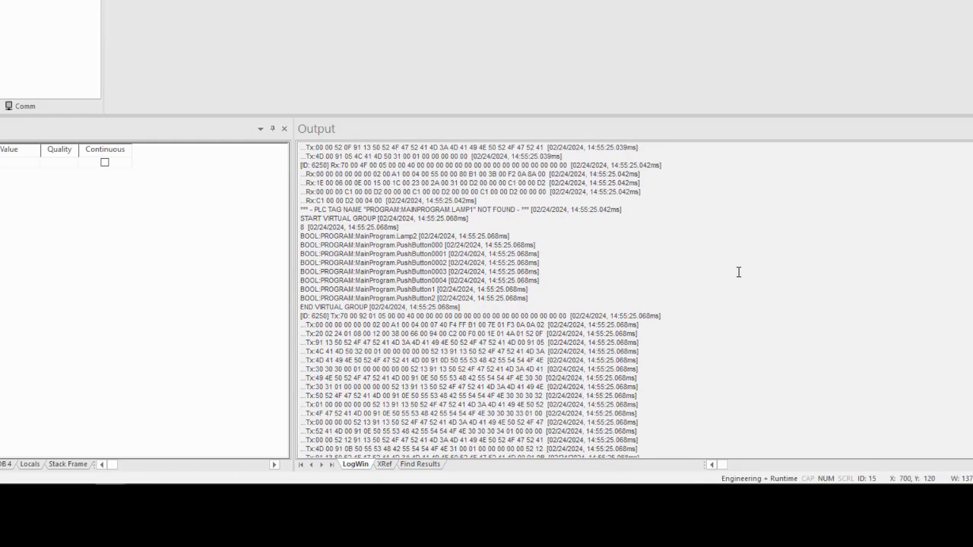
{"action": "scroll", "coordinate": [738, 271], "scroll_direction": "down", "scroll_amount": 4}
{"action": "scroll", "coordinate": [738, 272], "scroll_direction": "down", "scroll_amount": 4}
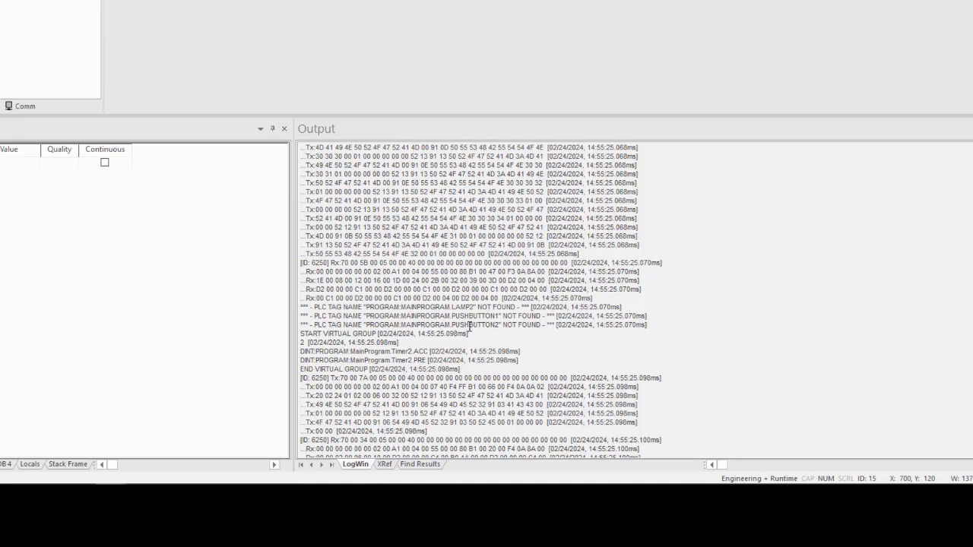
- Bring the runtime window into view, switch to its alarm screen and exit the running application
{"action": "scroll", "coordinate": [740, 288], "scroll_direction": "down", "scroll_amount": 3}
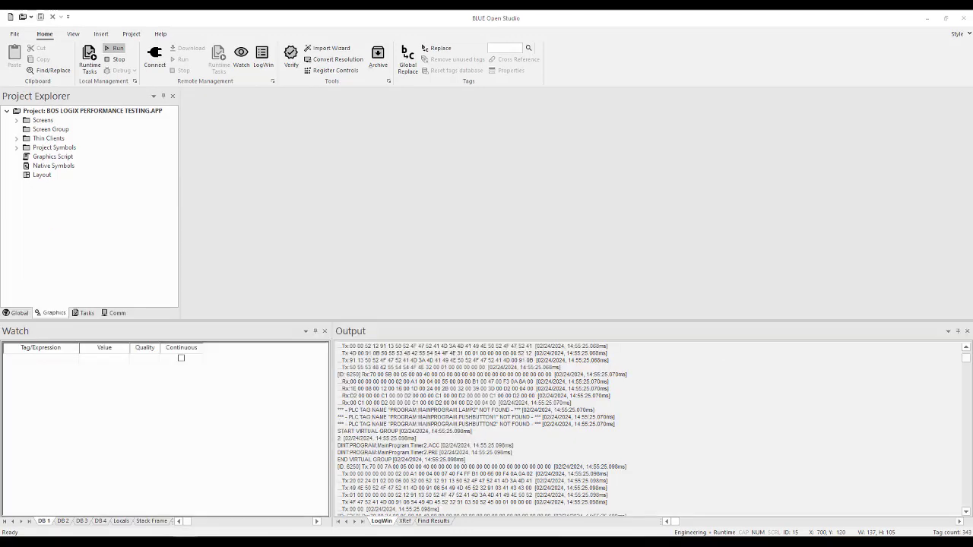
{"action": "left_click_drag", "start_coordinate": [700, 403], "coordinate": [627, 26]}
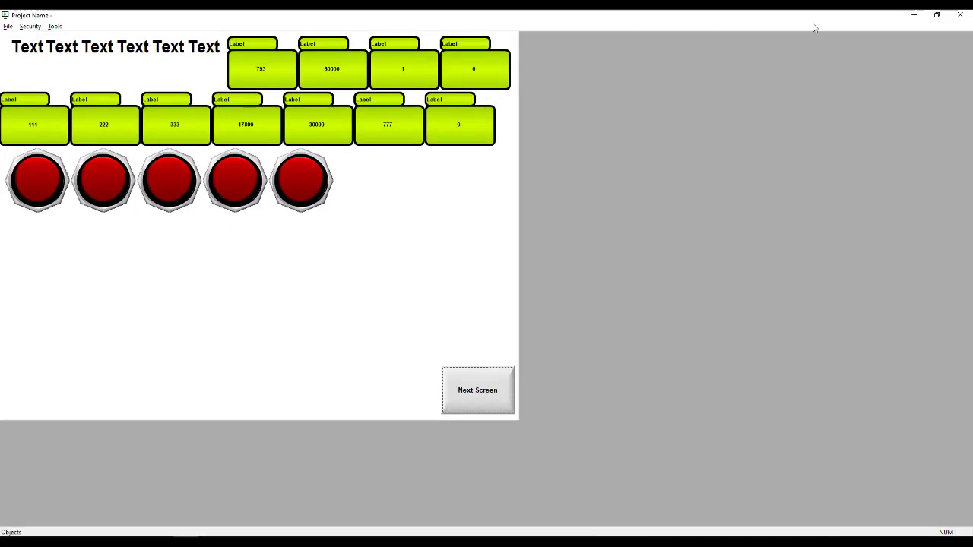
{"action": "left_click", "coordinate": [937, 14]}
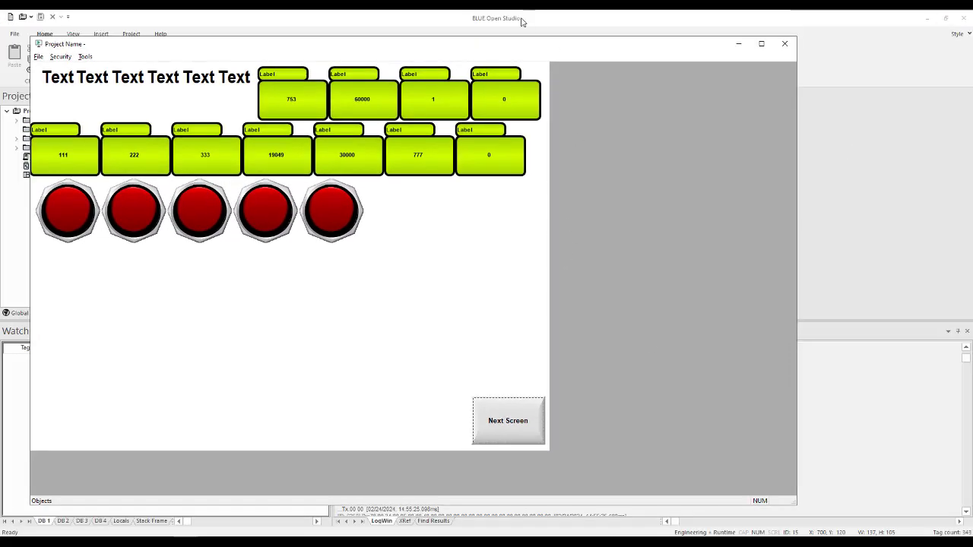
{"action": "left_click_drag", "start_coordinate": [490, 43], "coordinate": [541, 71]}
{"action": "left_click", "coordinate": [563, 463]}
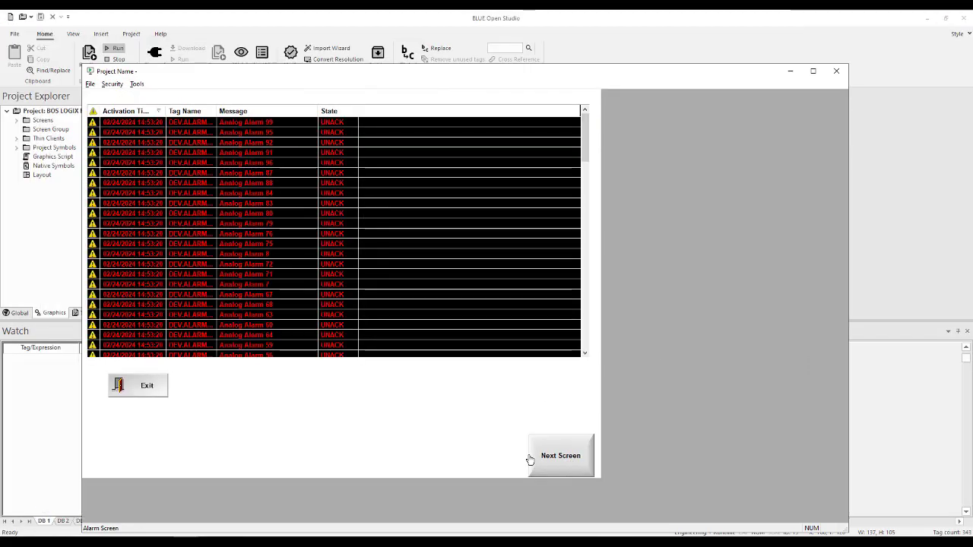
{"action": "left_click", "coordinate": [155, 392]}
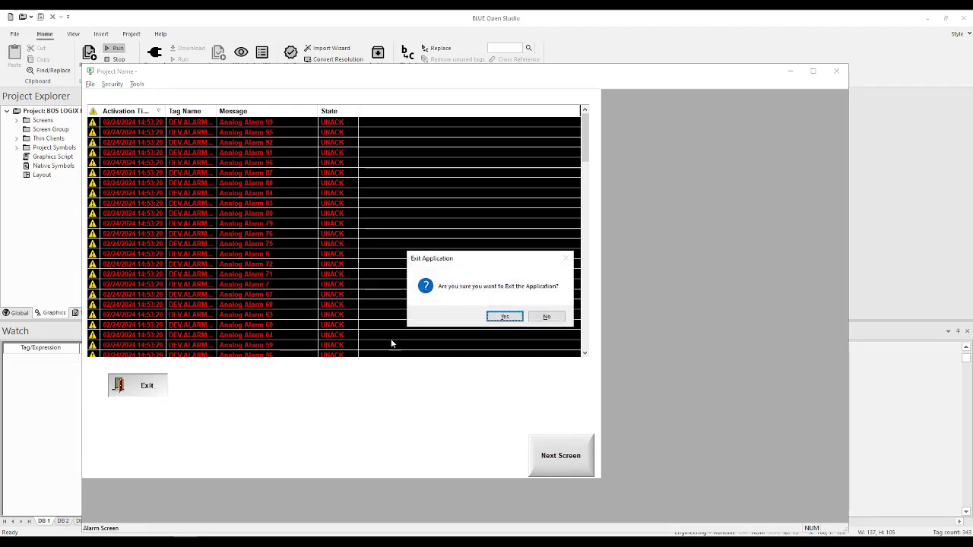
{"action": "left_click", "coordinate": [507, 321]}
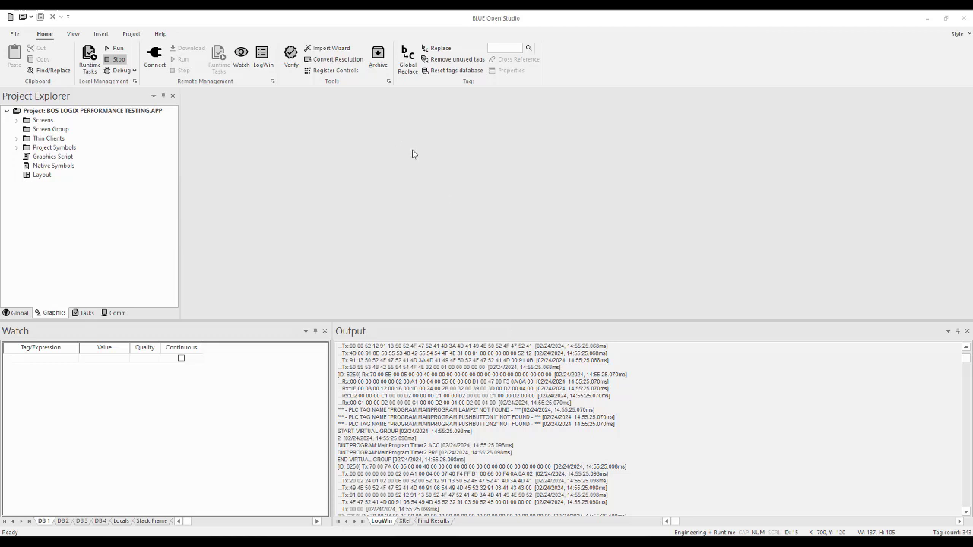
- Reconfigure the DEV tag integration in the project's communication settings to use the L5K file BOS_Example_AlarmsAdded4.L5K, and apply the changes
{"action": "left_click", "coordinate": [131, 34]}
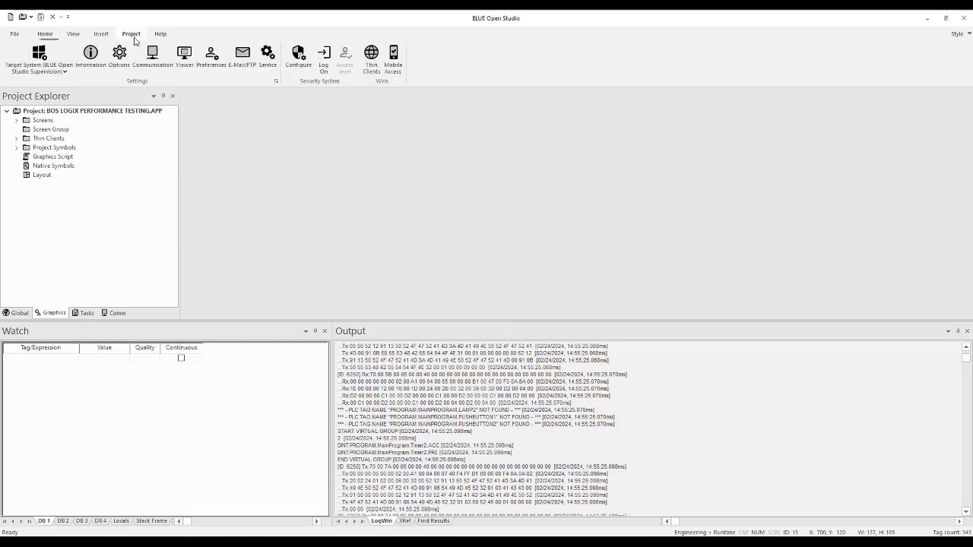
{"action": "left_click", "coordinate": [153, 61]}
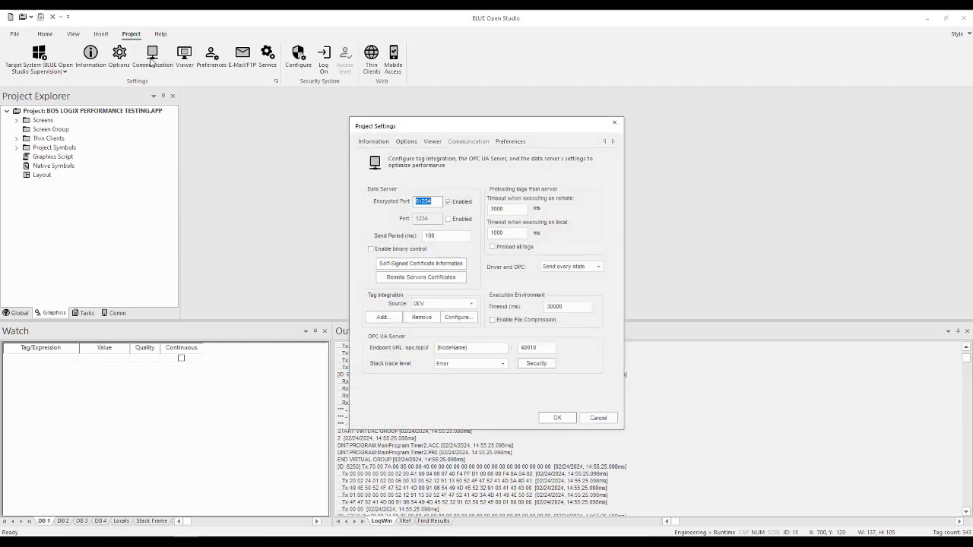
{"action": "left_click", "coordinate": [451, 322]}
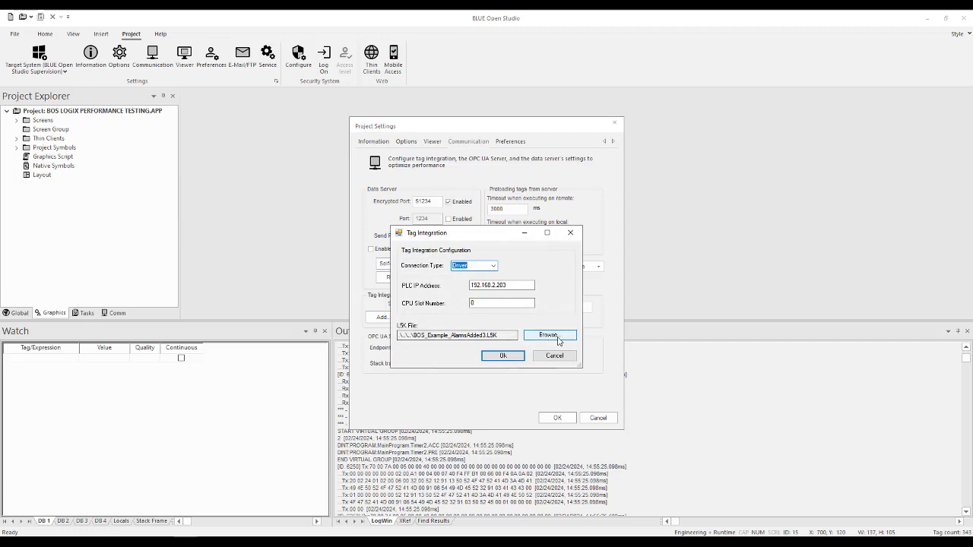
{"action": "left_click", "coordinate": [548, 335]}
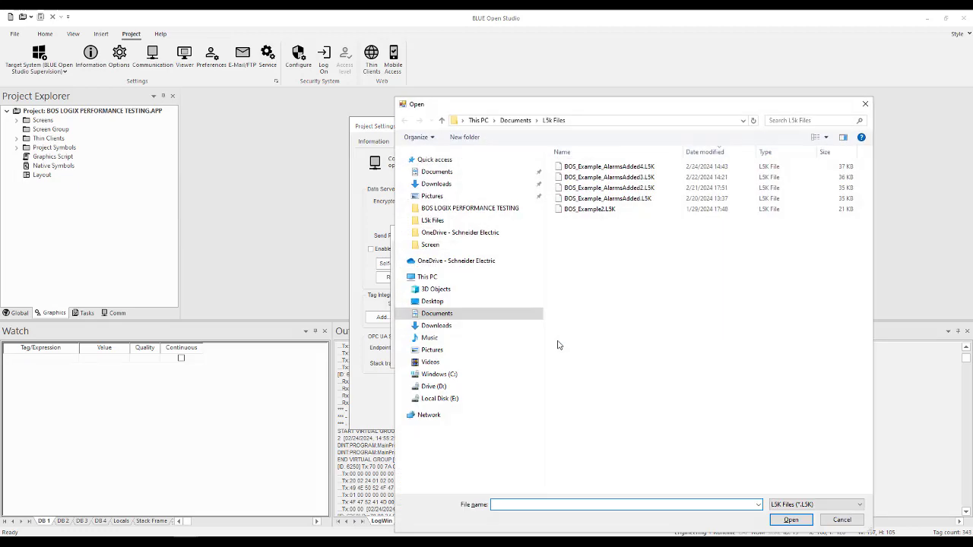
{"action": "left_click", "coordinate": [622, 166]}
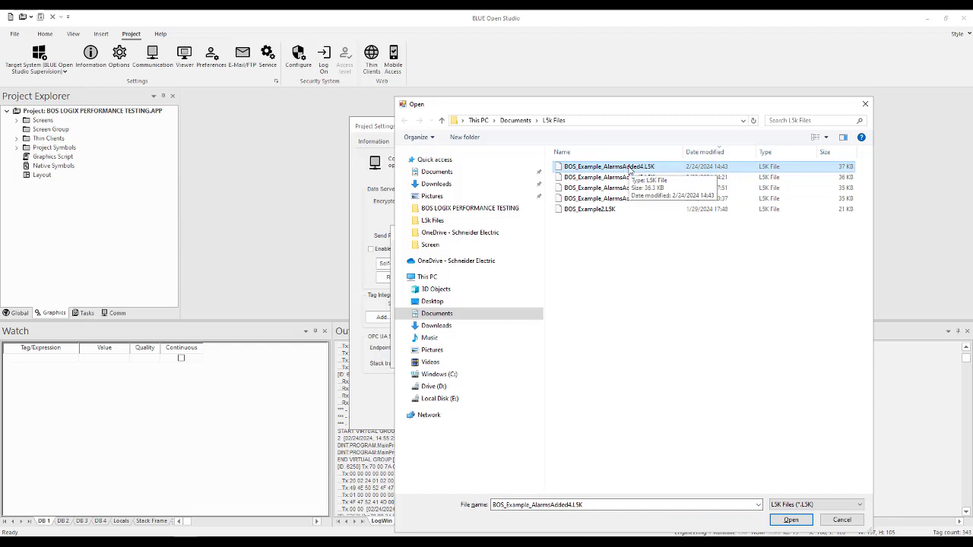
{"action": "left_click", "coordinate": [790, 521]}
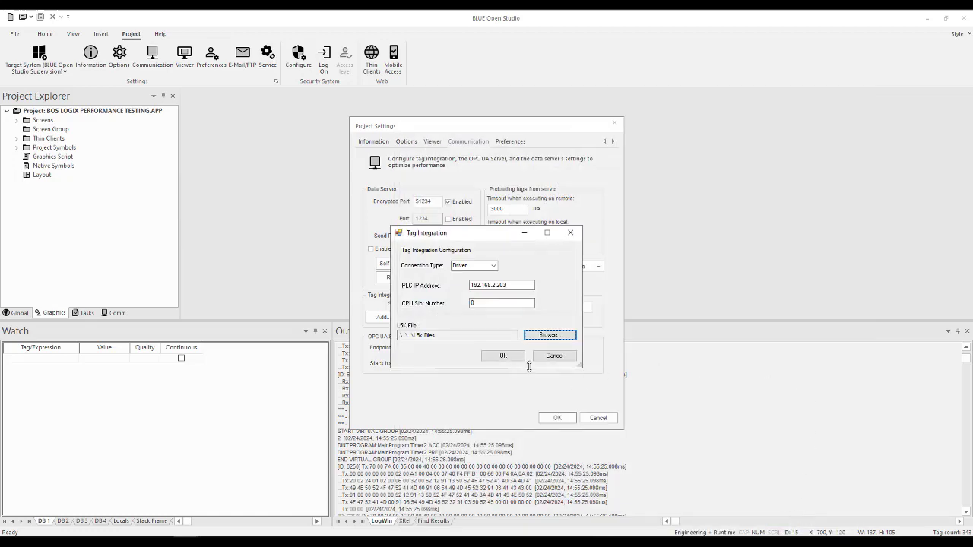
{"action": "left_click", "coordinate": [504, 357]}
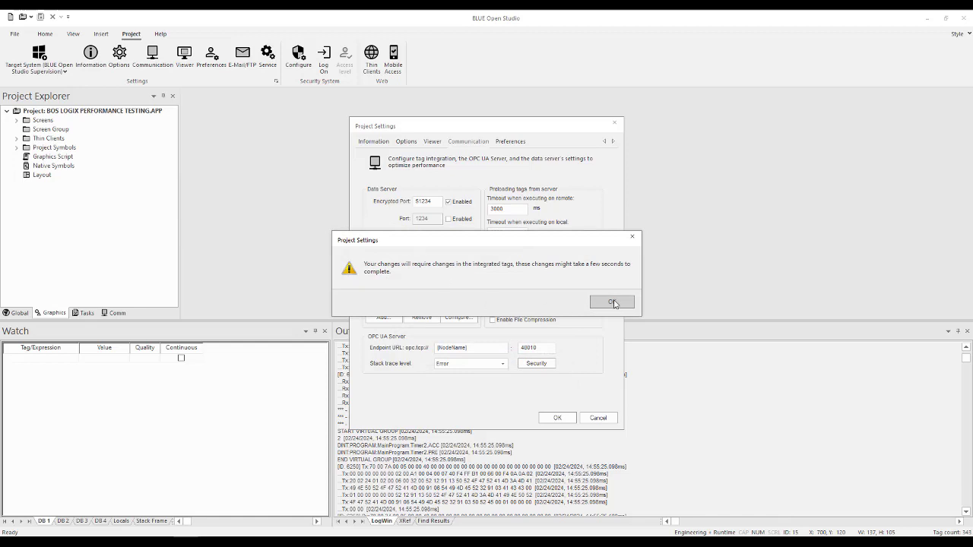
{"action": "left_click", "coordinate": [613, 303]}
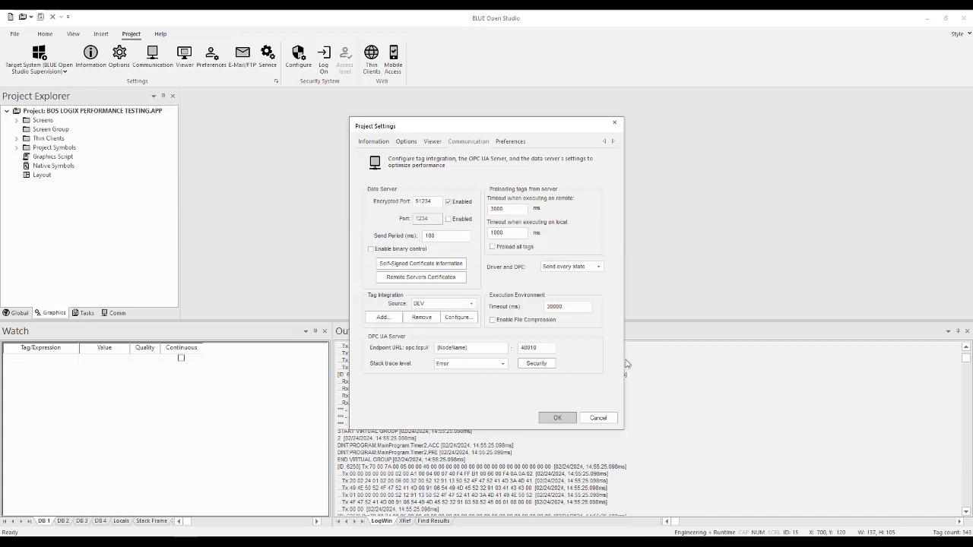
{"action": "left_click", "coordinate": [558, 418]}
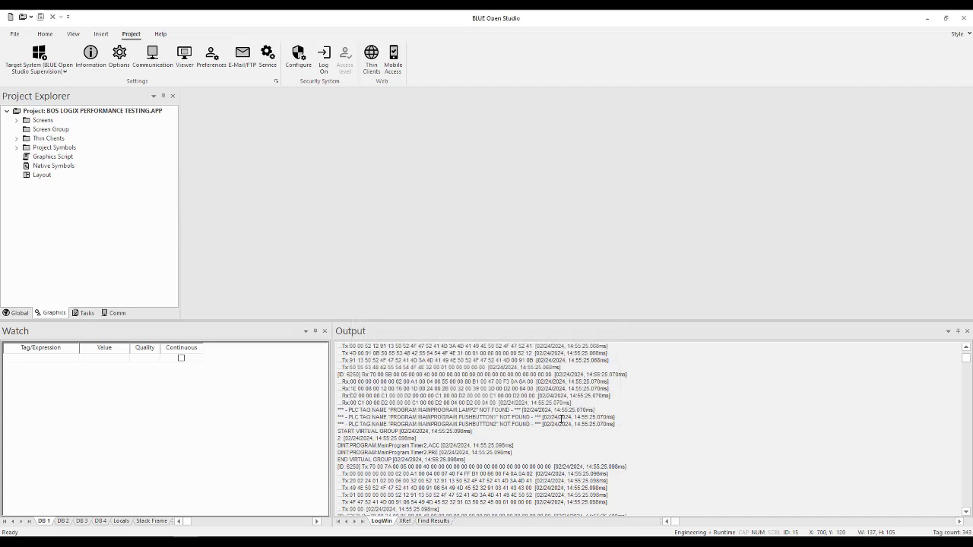
- Browse tags from the first Watch row to view the deleted tags in Database Synchronization, and cancel without replacing any
{"action": "left_click", "coordinate": [48, 35]}
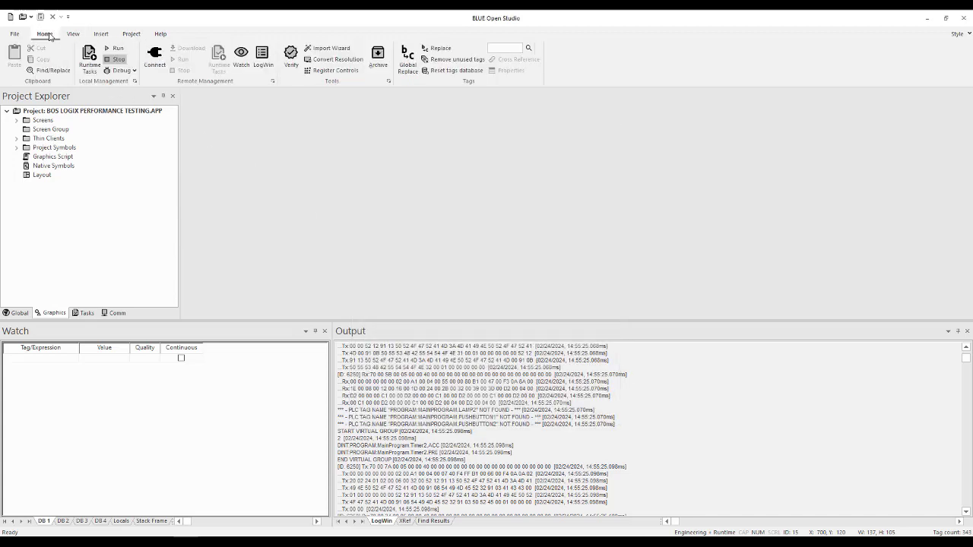
{"action": "left_click", "coordinate": [61, 364]}
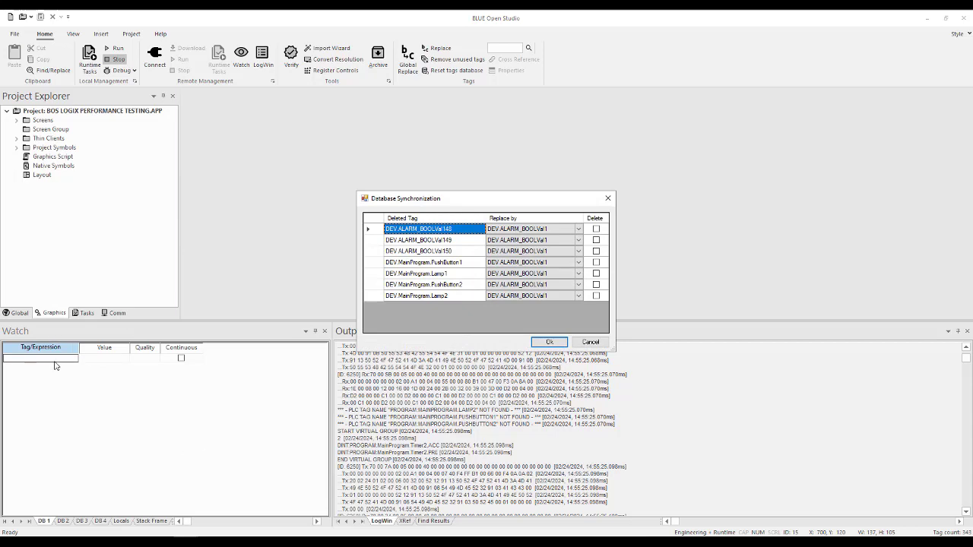
{"action": "left_click", "coordinate": [596, 344]}
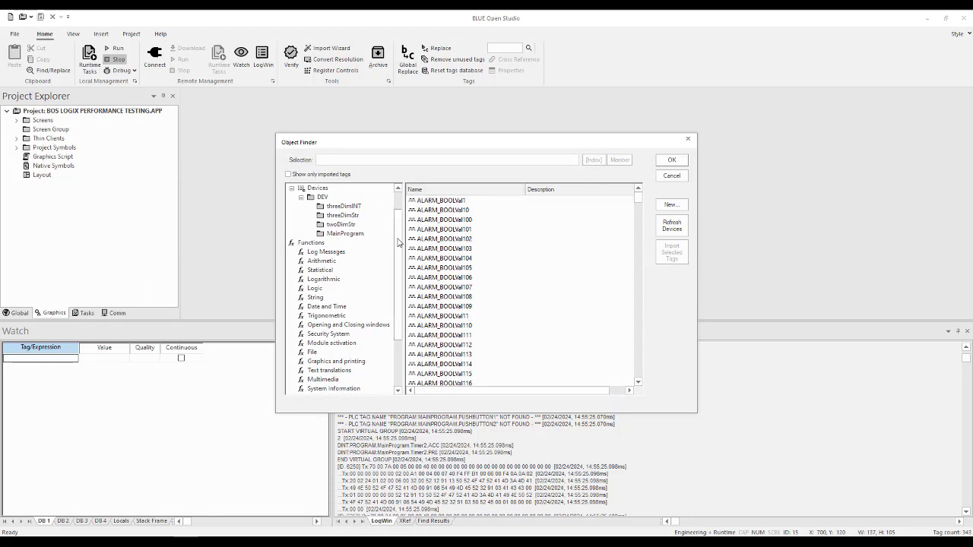
{"action": "left_click", "coordinate": [672, 177]}
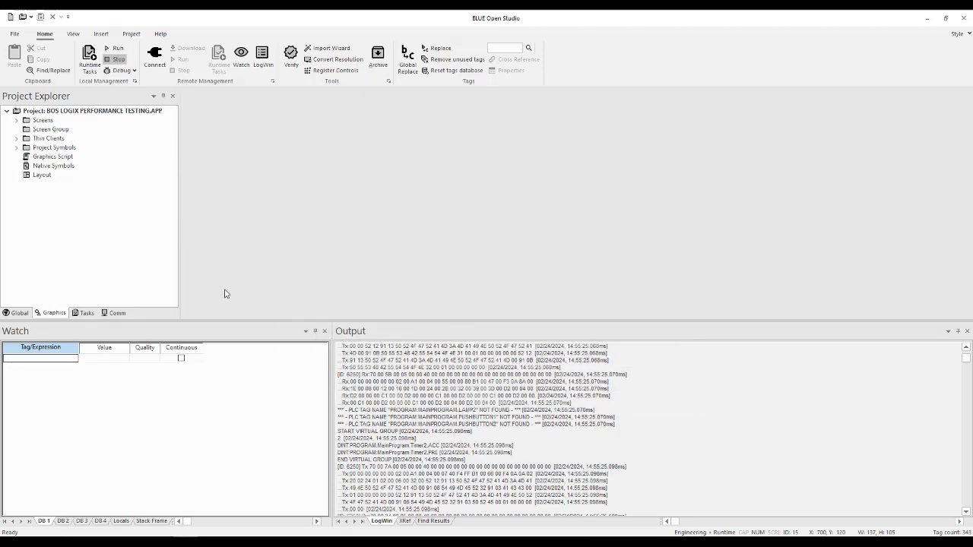
- Open Screen3, browse tags for the cmd property of the last pushbutton in the row, and refresh the devices
{"action": "left_click", "coordinate": [16, 120]}
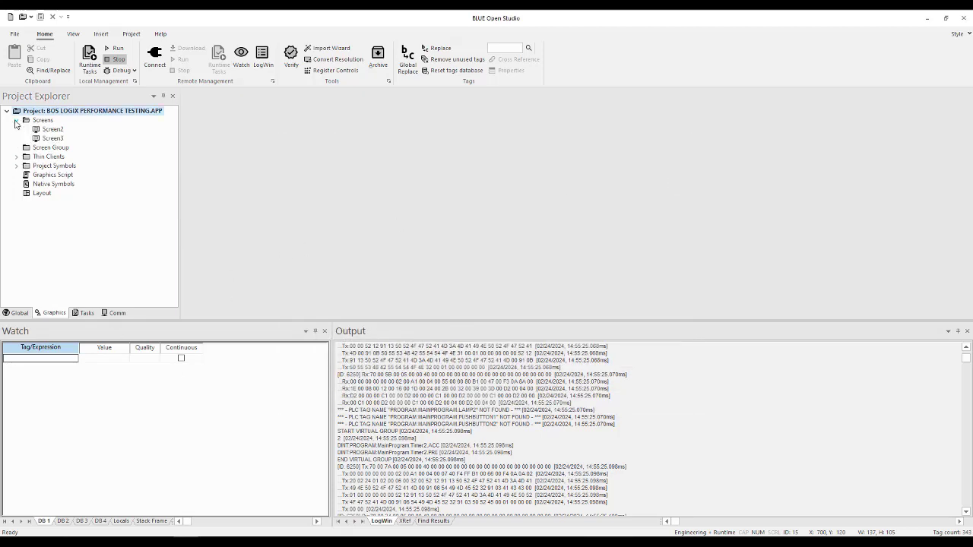
{"action": "left_click", "coordinate": [54, 139]}
{"action": "double_click", "coordinate": [53, 139]}
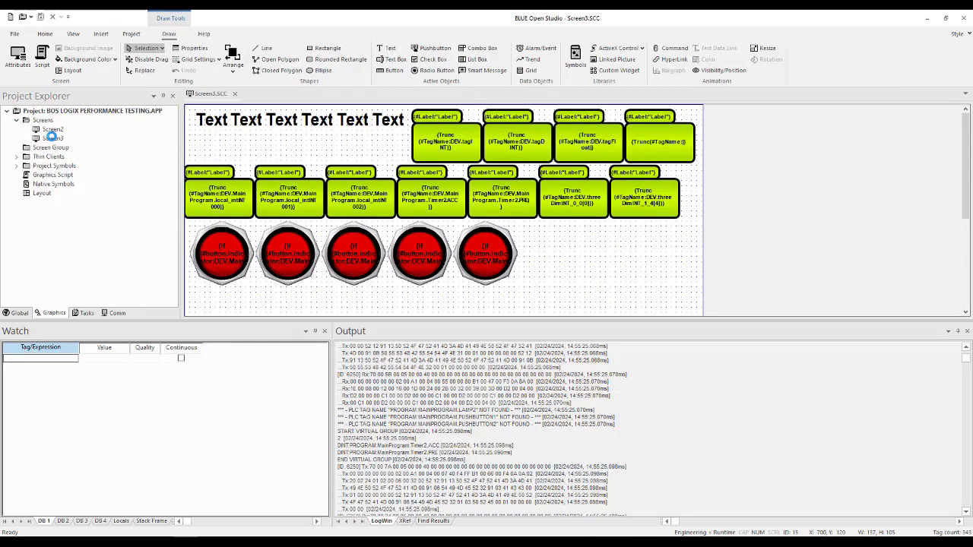
{"action": "double_click", "coordinate": [478, 247]}
{"action": "double_click", "coordinate": [537, 239]}
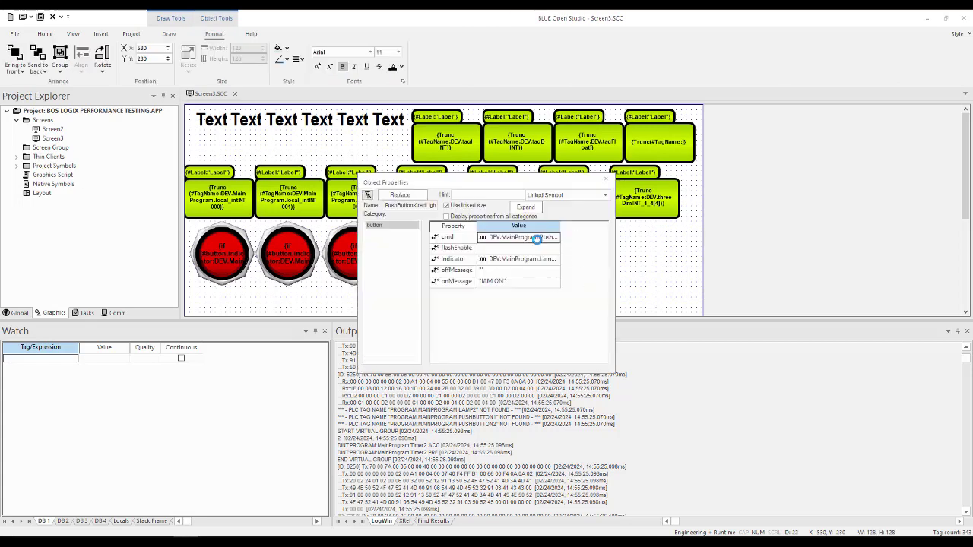
{"action": "left_click", "coordinate": [672, 228]}
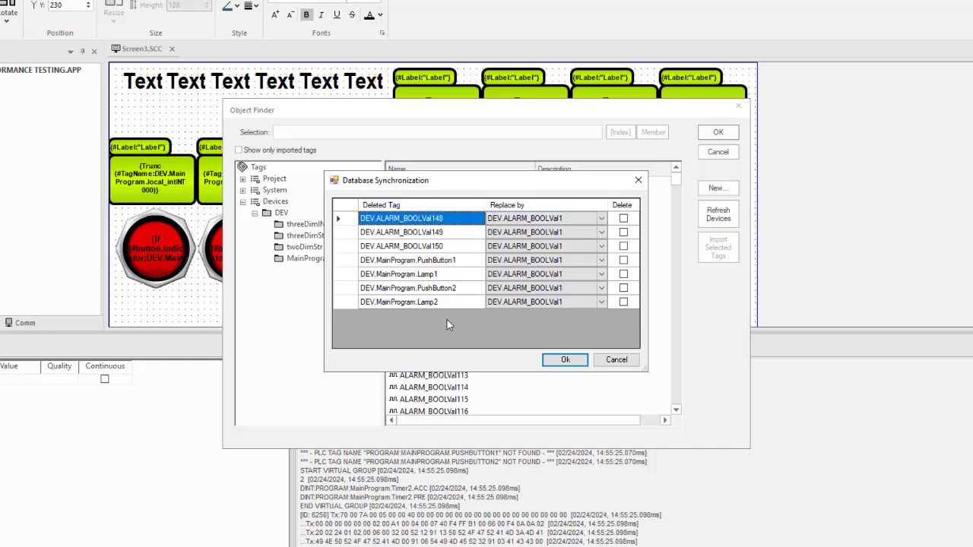
- View the replacement tags offered for DEV.ALARM_BOOLVal148, then cancel the synchronization and tag selection and close the pushbutton's properties
{"action": "left_click", "coordinate": [606, 219]}
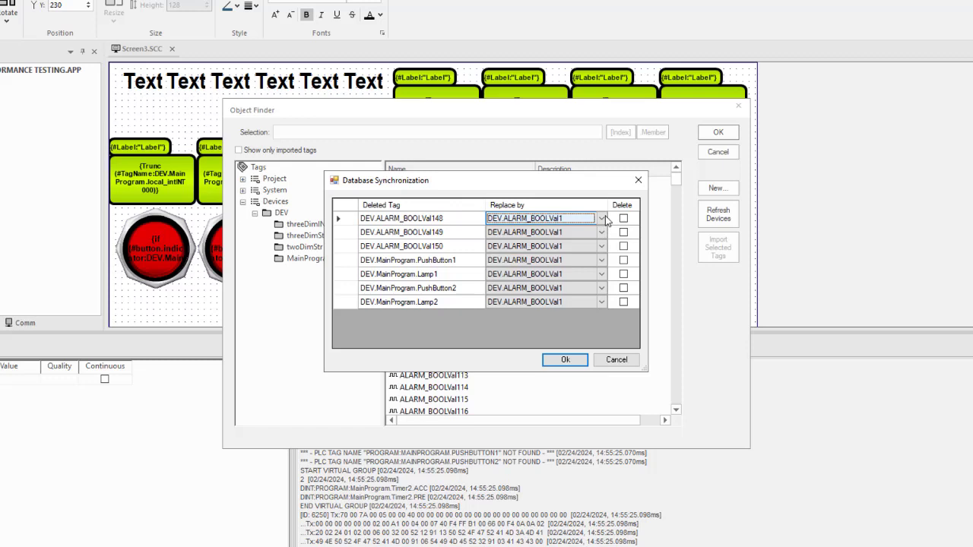
{"action": "left_click", "coordinate": [605, 219]}
{"action": "left_click_drag", "start_coordinate": [603, 262], "coordinate": [600, 229]}
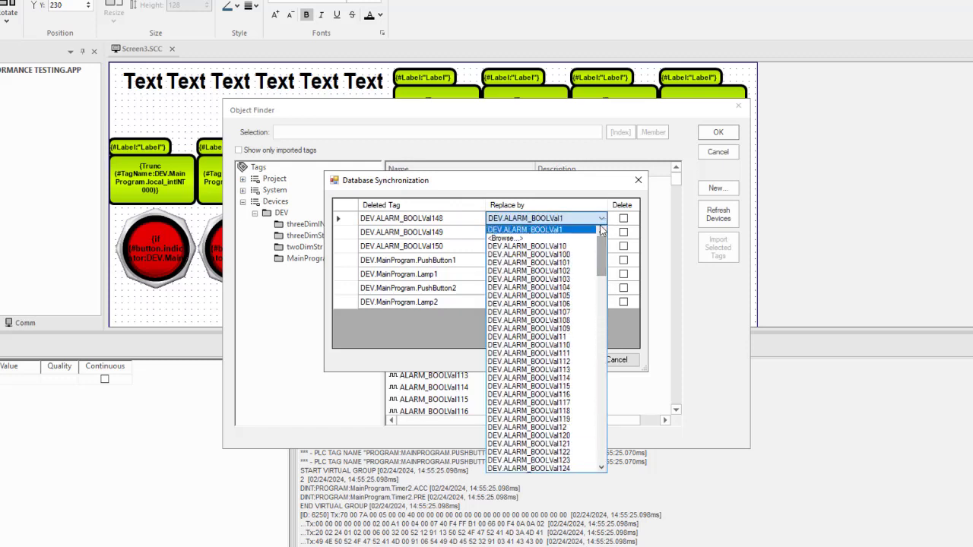
{"action": "left_click", "coordinate": [606, 189]}
{"action": "left_click", "coordinate": [620, 362]}
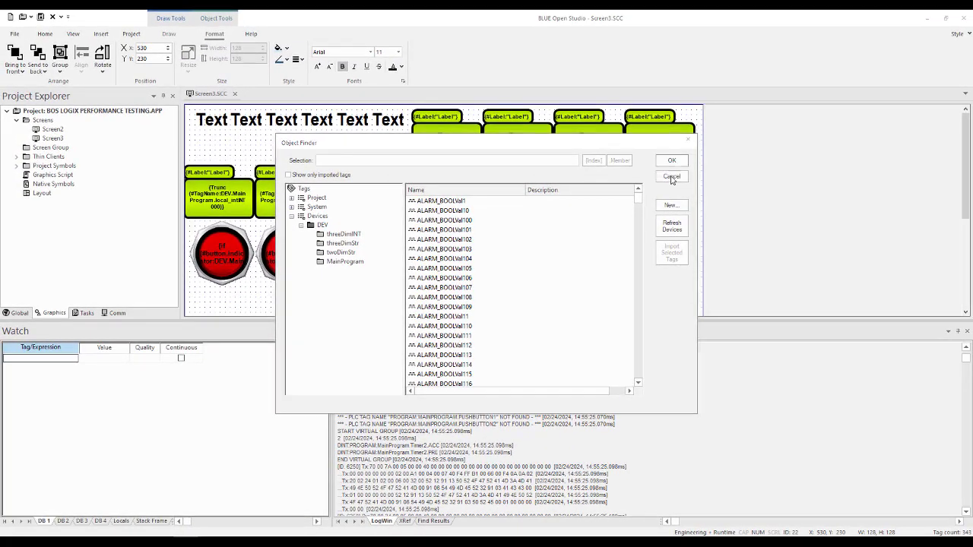
{"action": "left_click", "coordinate": [717, 153]}
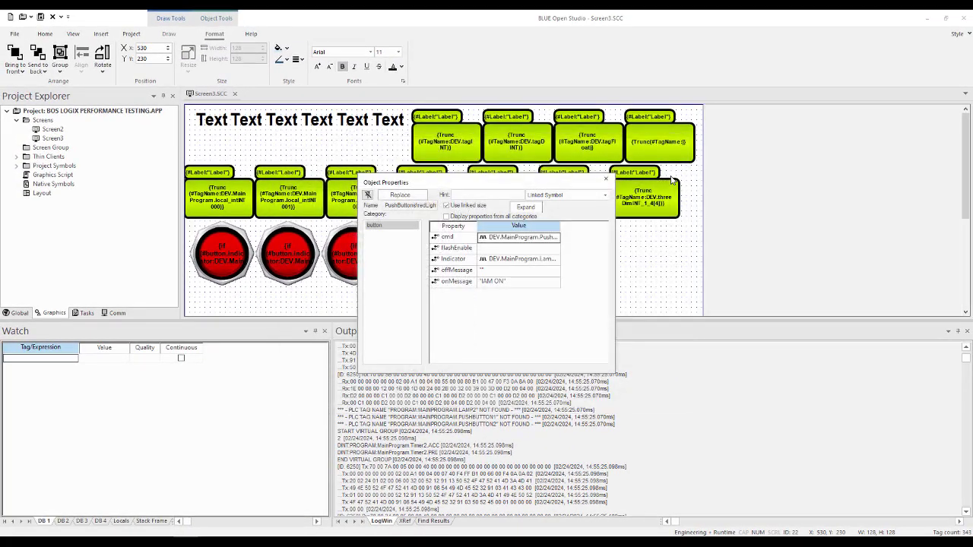
{"action": "left_click", "coordinate": [605, 180]}
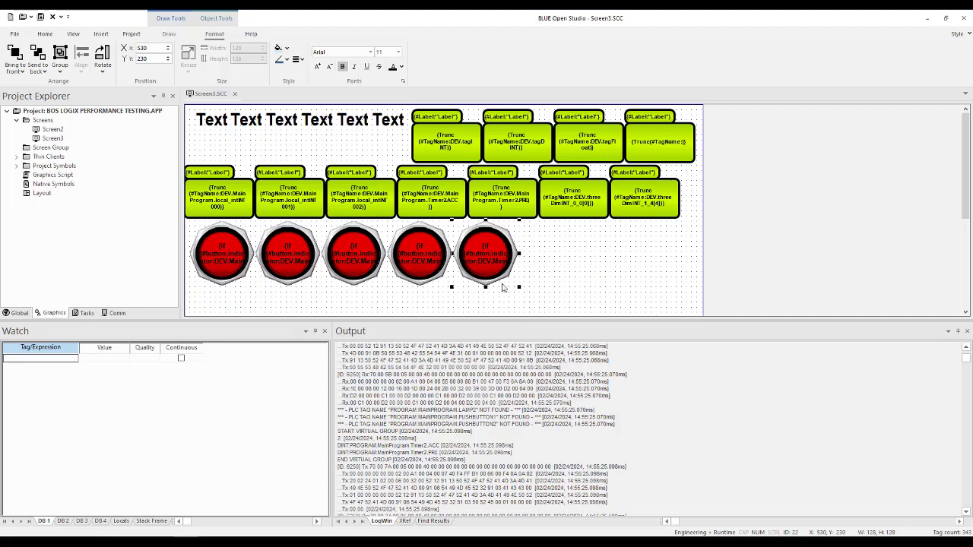
- Close Screen3 and save its changes
{"action": "left_click", "coordinate": [49, 34]}
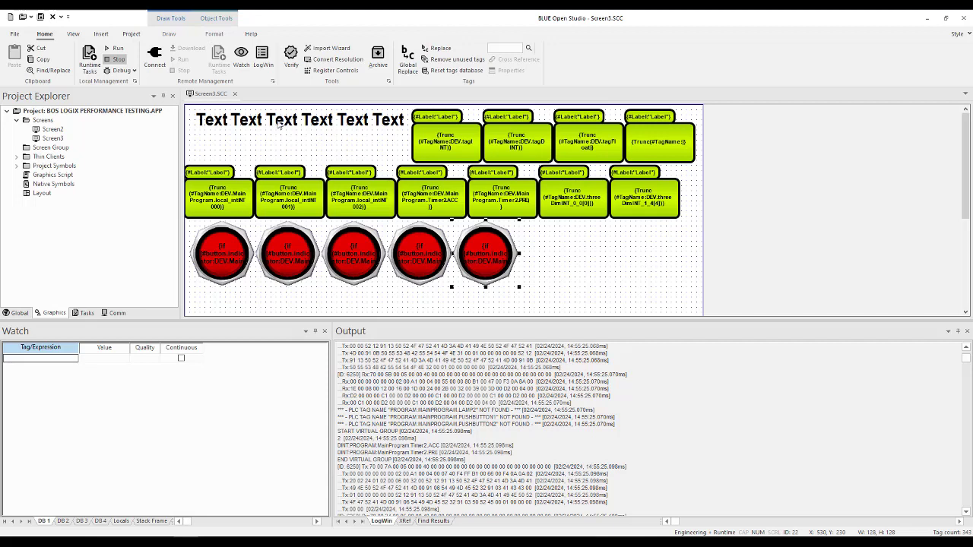
{"action": "left_click", "coordinate": [237, 94]}
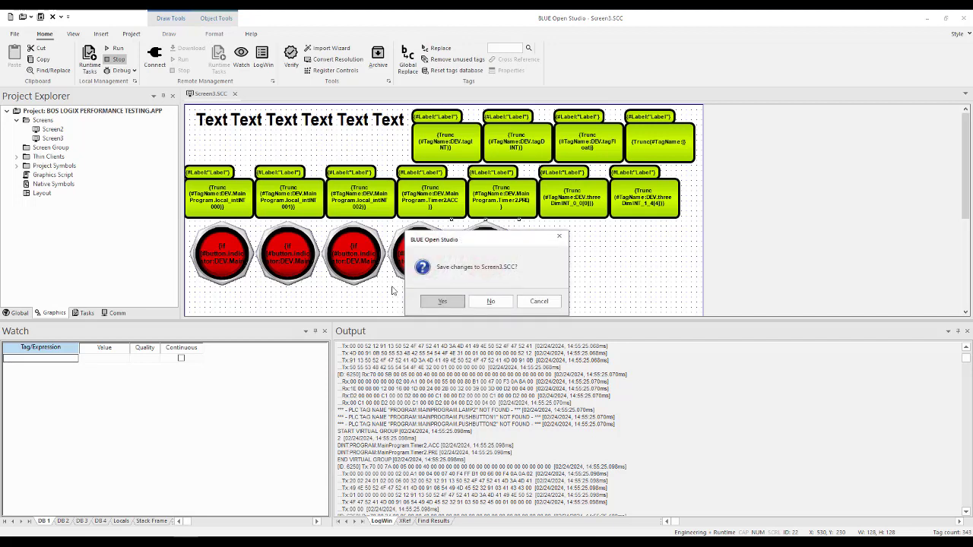
{"action": "left_click", "coordinate": [446, 303]}
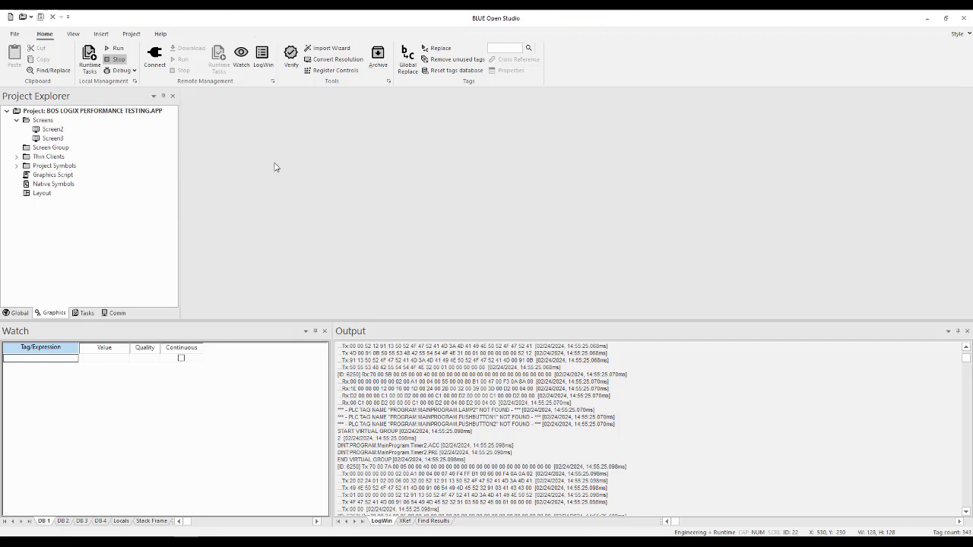
- Run the project locally and move the runtime window up to reveal the output log beneath it
{"action": "left_click", "coordinate": [114, 49]}
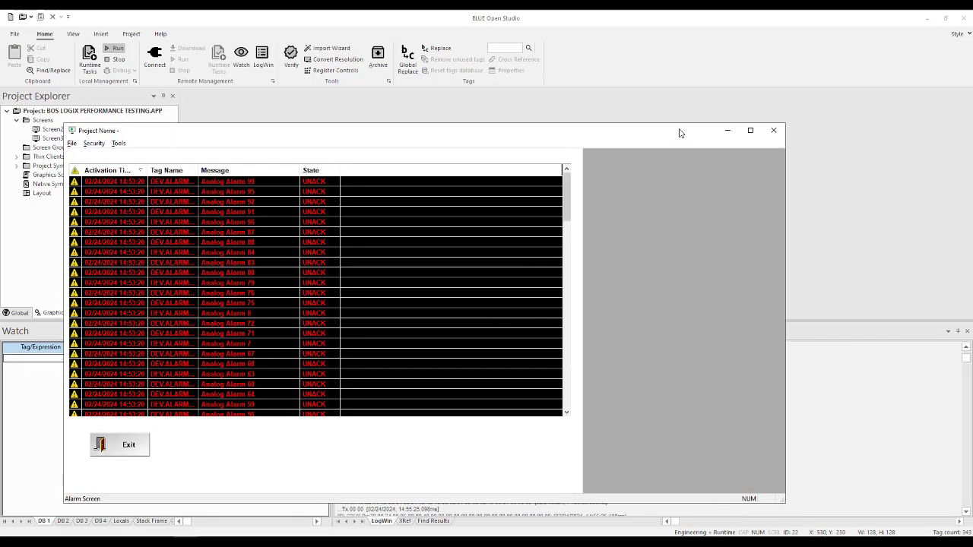
{"action": "right_click", "coordinate": [684, 135]}
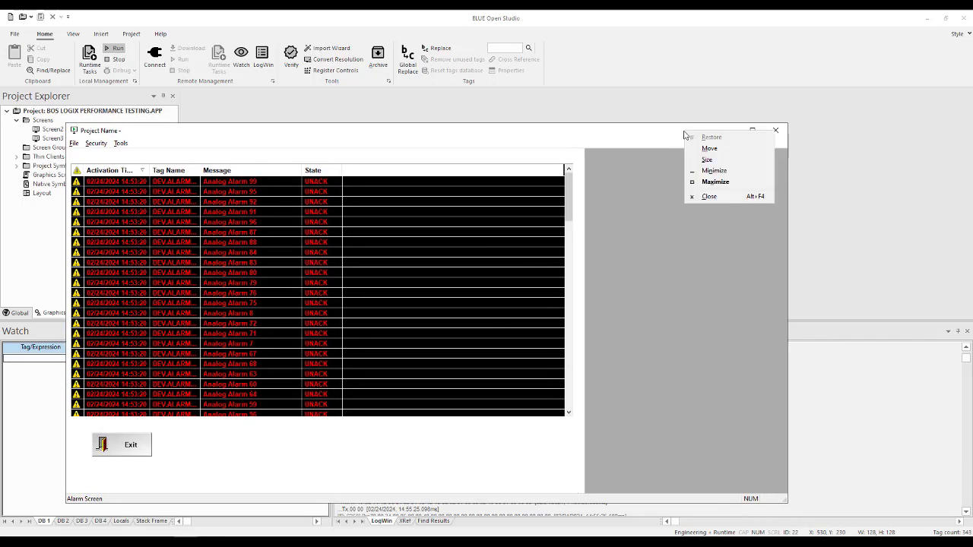
{"action": "left_click", "coordinate": [654, 146]}
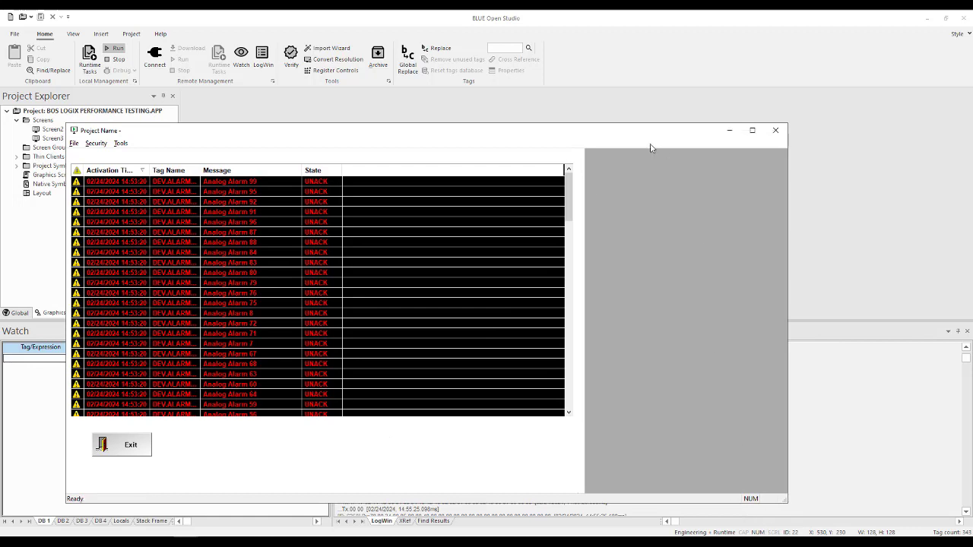
{"action": "left_click_drag", "start_coordinate": [577, 130], "coordinate": [602, 48]}
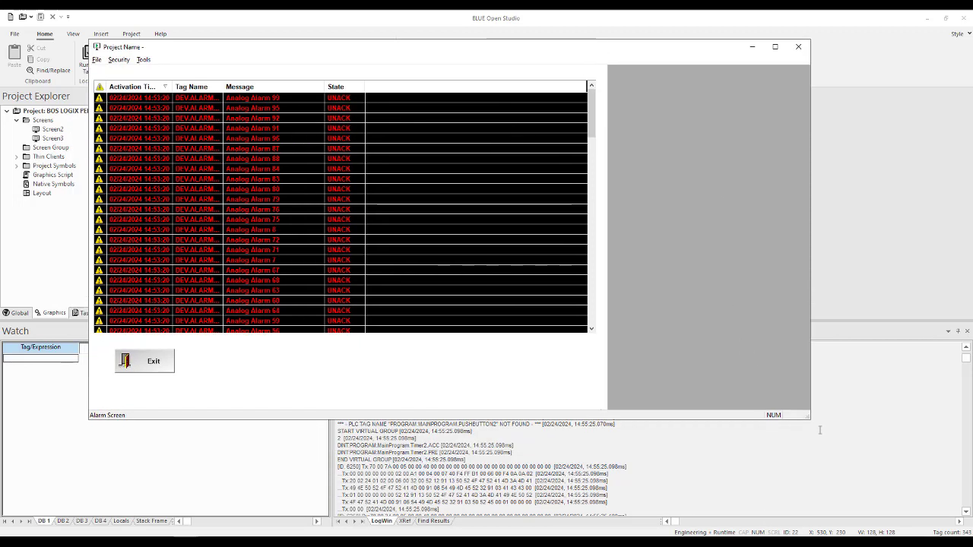
- Enlarge the runtime window, go to the objects screen, switch on all five pushbuttons and minimize the runtime window
{"action": "left_click_drag", "start_coordinate": [804, 417], "coordinate": [846, 487]}
{"action": "left_click", "coordinate": [587, 430]}
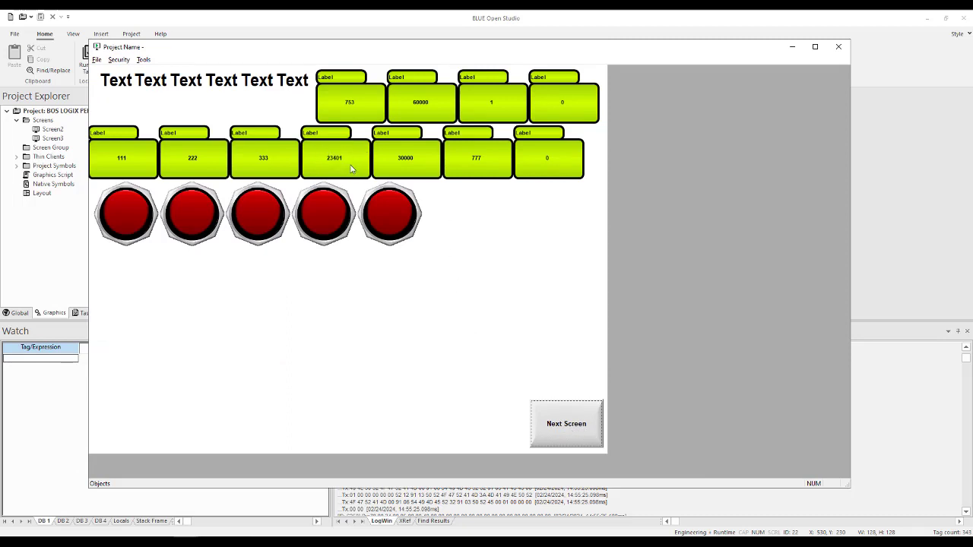
{"action": "left_click", "coordinate": [136, 235]}
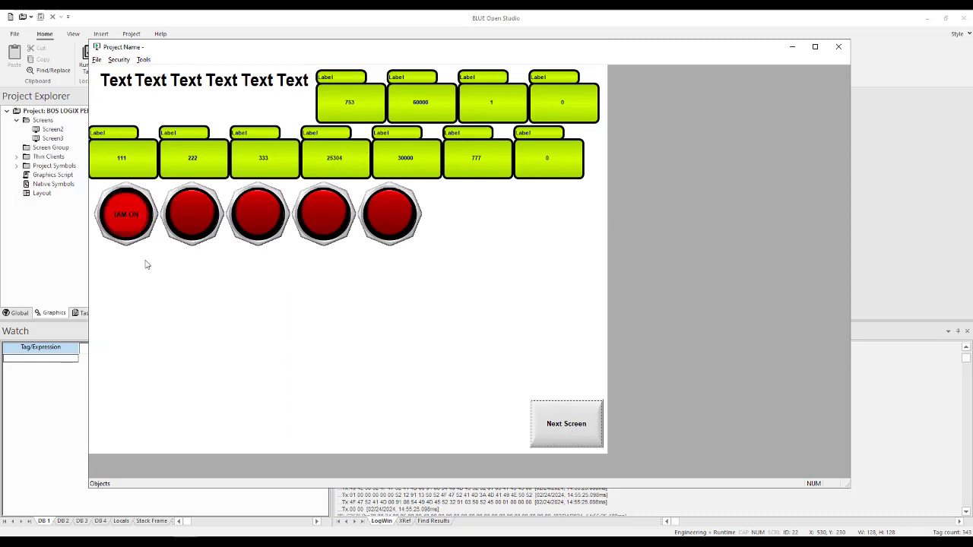
{"action": "left_click", "coordinate": [193, 225]}
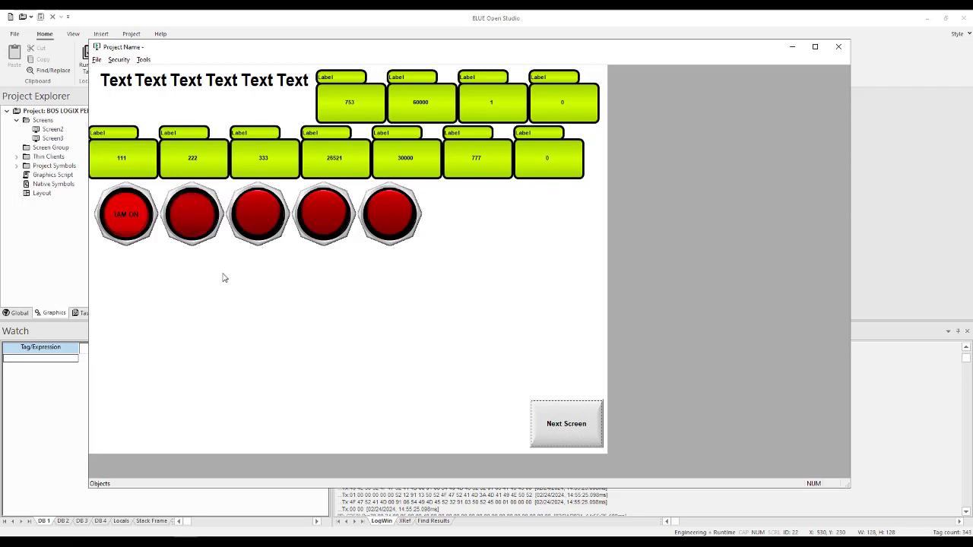
{"action": "left_click", "coordinate": [260, 214]}
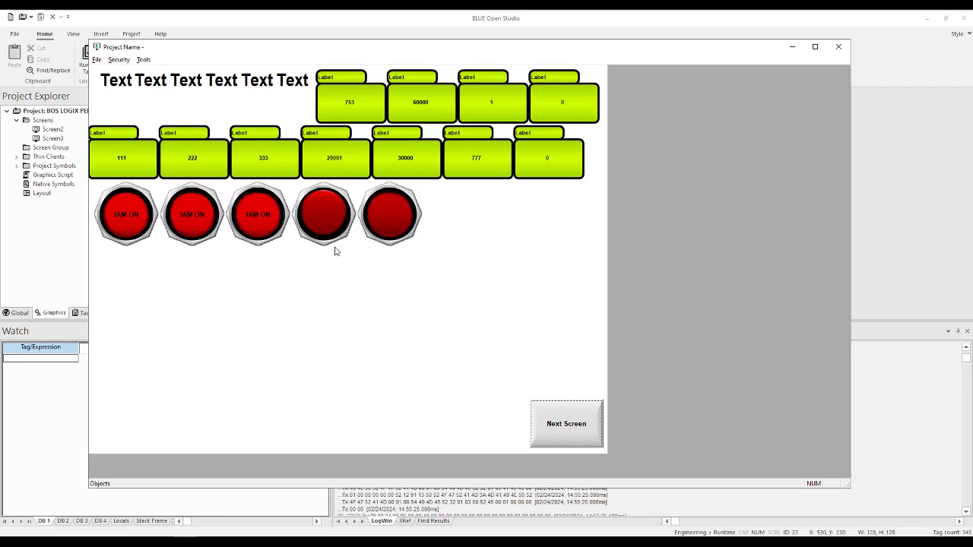
{"action": "left_click", "coordinate": [314, 222]}
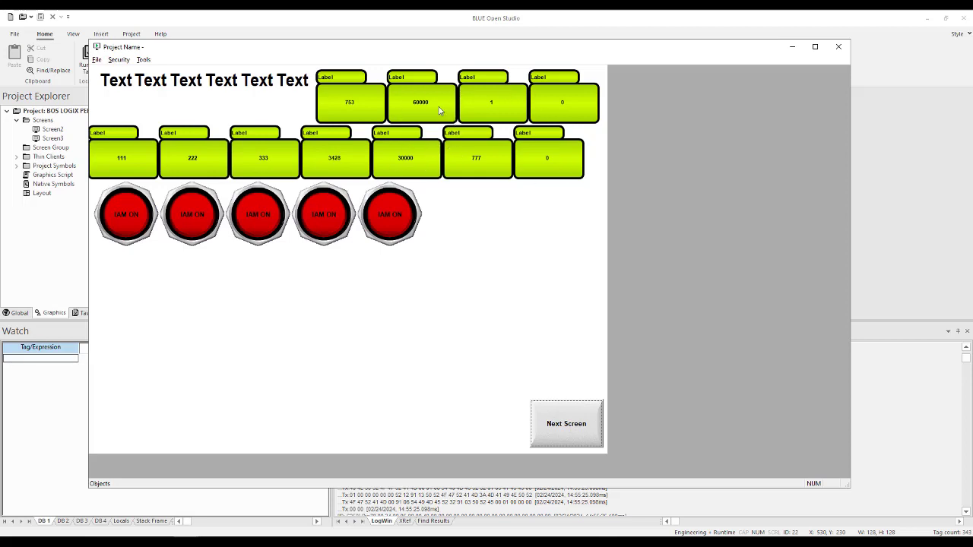
{"action": "left_click", "coordinate": [792, 47]}
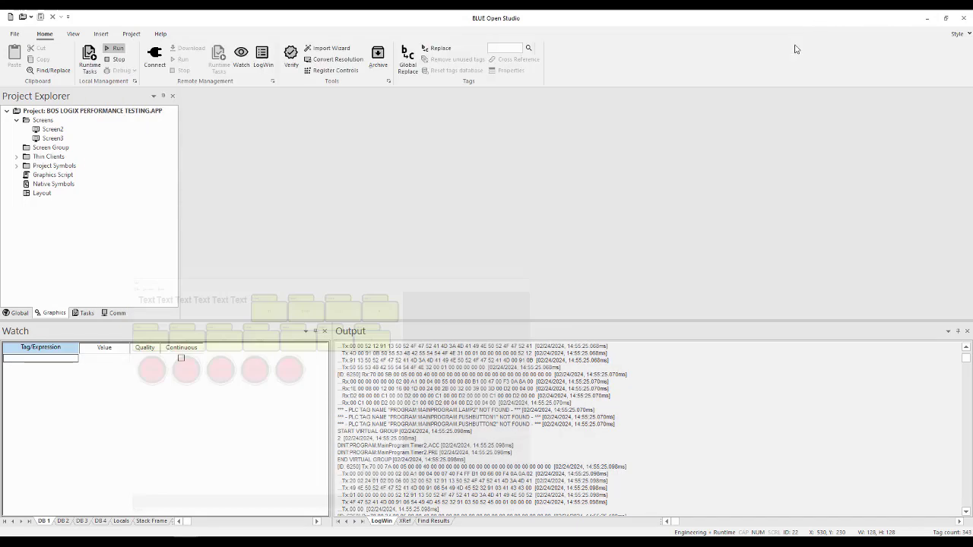
- Resume the output log to capture current communication messages, and pause it again
{"action": "right_click", "coordinate": [698, 359]}
{"action": "left_click", "coordinate": [731, 328]}
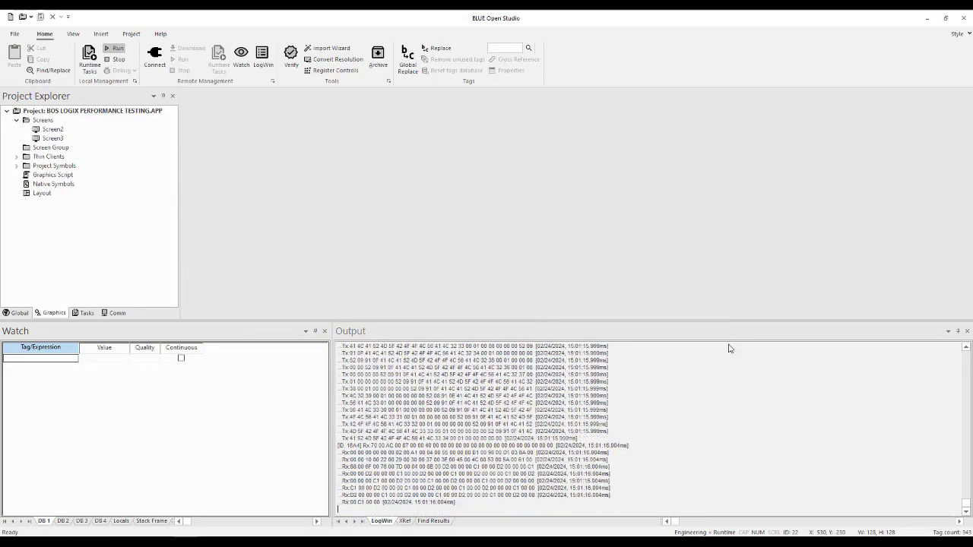
{"action": "right_click", "coordinate": [717, 363]}
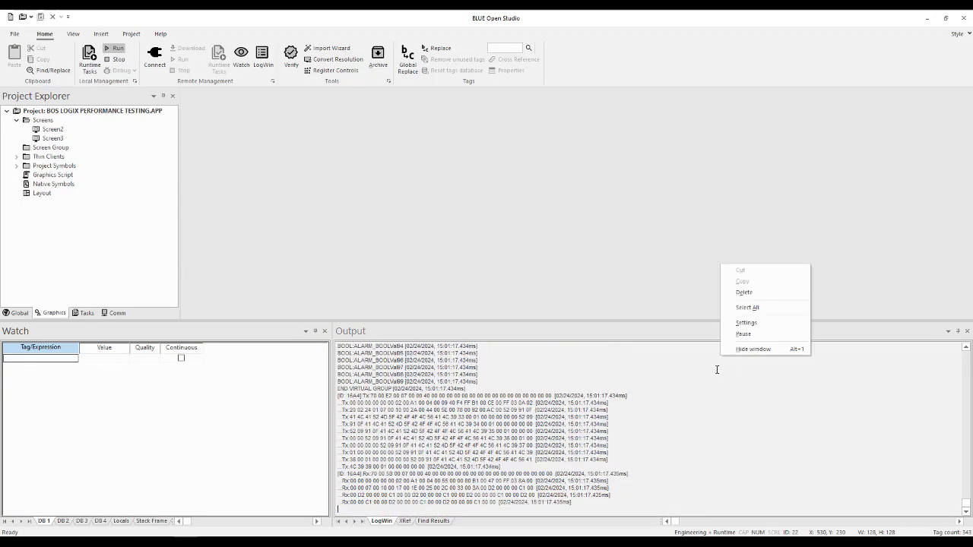
{"action": "left_click", "coordinate": [744, 333]}
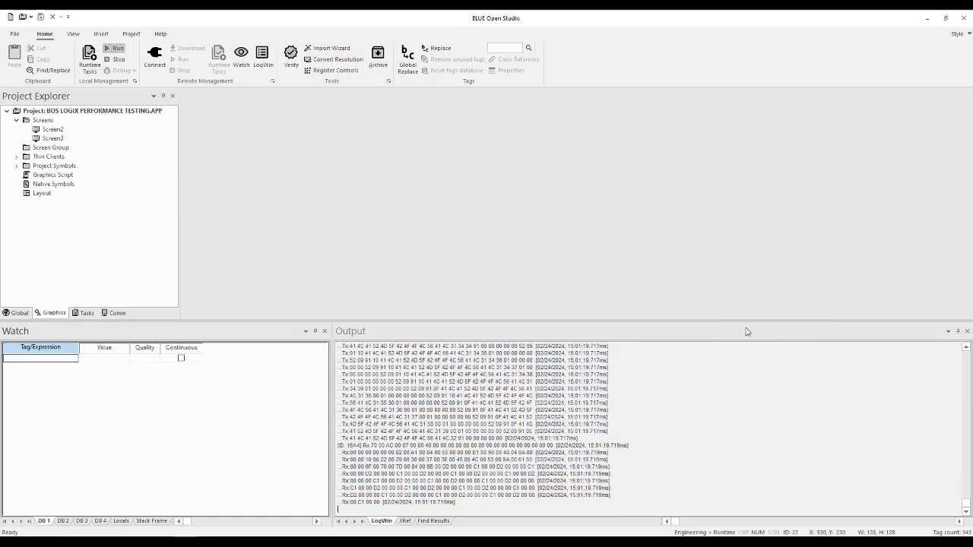
- Configure the log settings to record Field Read Commands and Field Write Commands, with Protocol Analyzer disabled
{"action": "right_click", "coordinate": [696, 371]}
{"action": "left_click", "coordinate": [725, 332]}
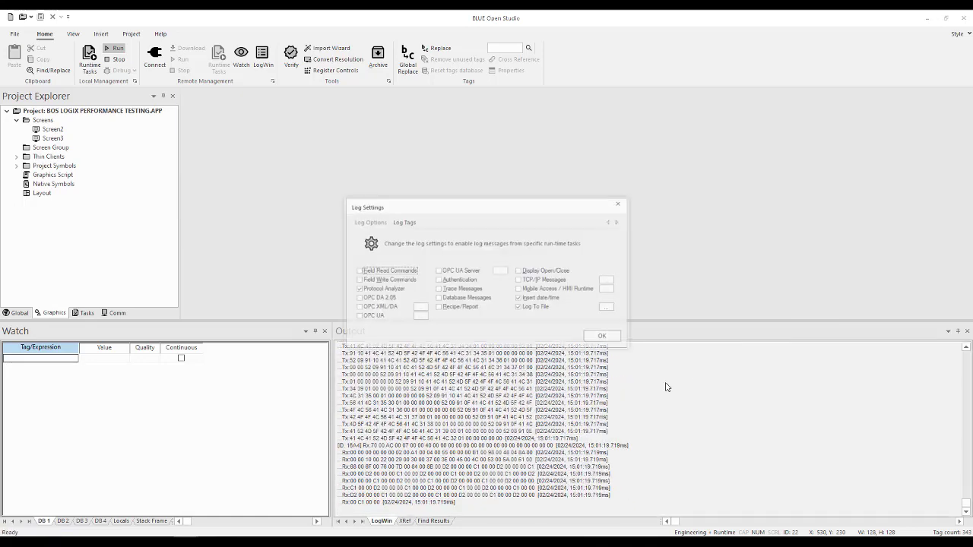
{"action": "left_click", "coordinate": [358, 270]}
{"action": "left_click", "coordinate": [358, 280]}
{"action": "left_click", "coordinate": [358, 289]}
{"action": "left_click", "coordinate": [602, 337]}
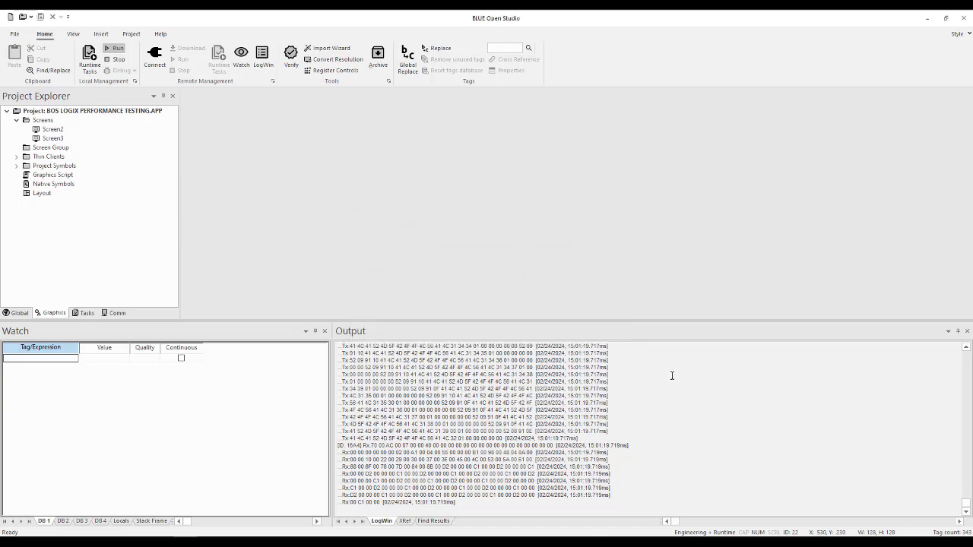
- Resume logging, make the output log area taller to examine the read results, and pause the log
{"action": "right_click", "coordinate": [674, 371]}
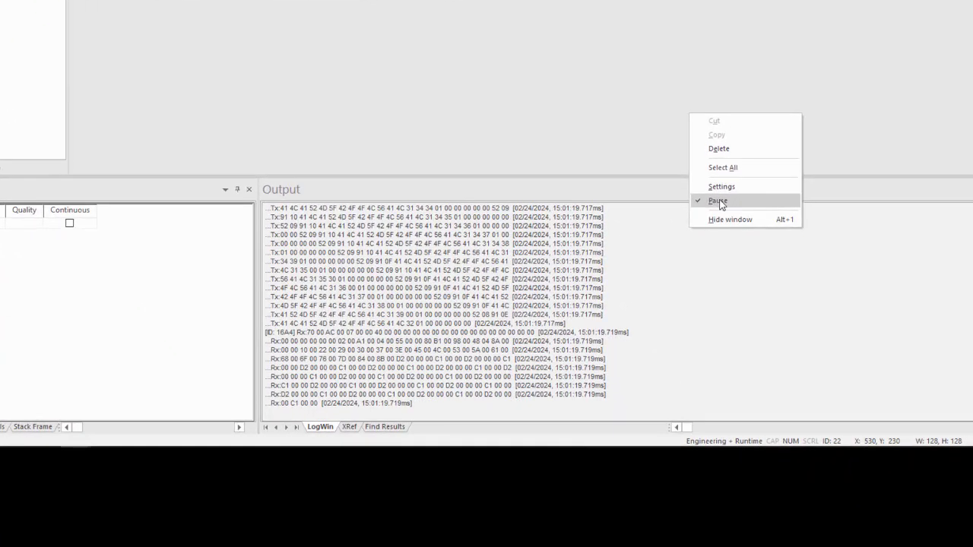
{"action": "left_click", "coordinate": [718, 202]}
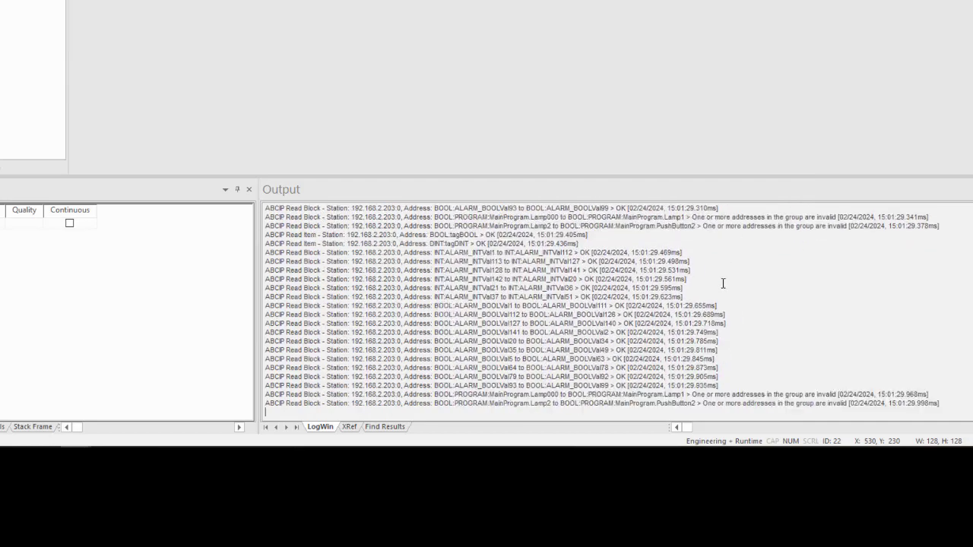
{"action": "left_click_drag", "start_coordinate": [675, 177], "coordinate": [679, 95]}
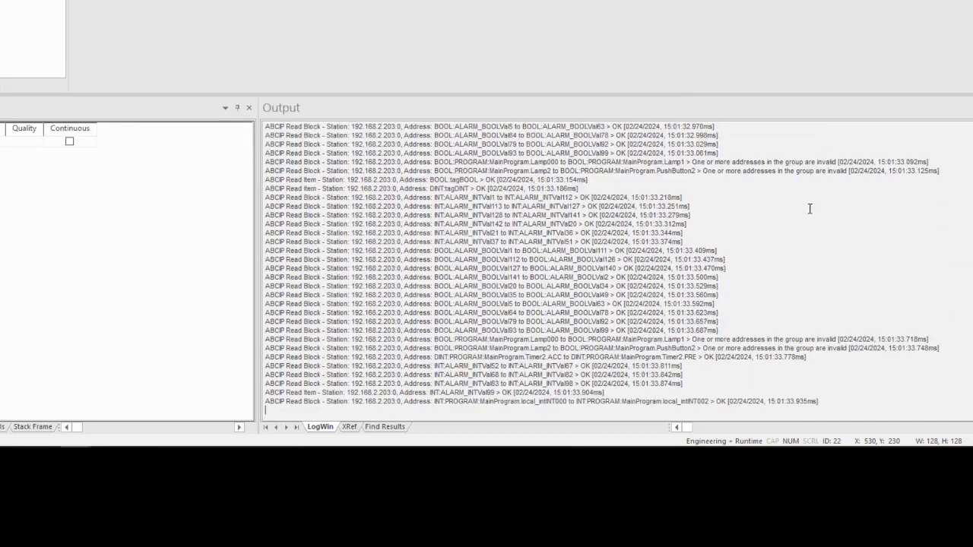
{"action": "right_click", "coordinate": [809, 208]}
{"action": "left_click", "coordinate": [831, 176]}
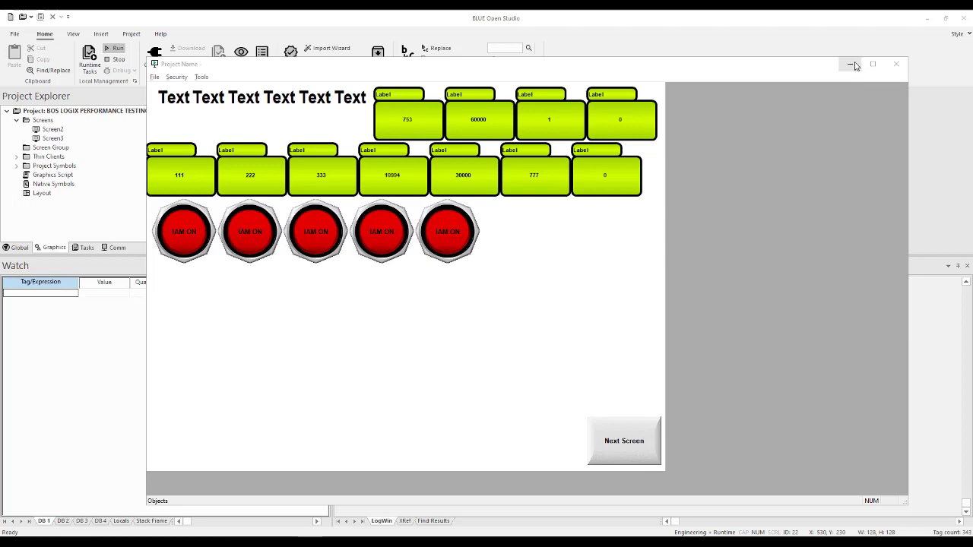
- Bring back the runtime window, go to its alarm screen and exit the running application
{"action": "left_click", "coordinate": [852, 65]}
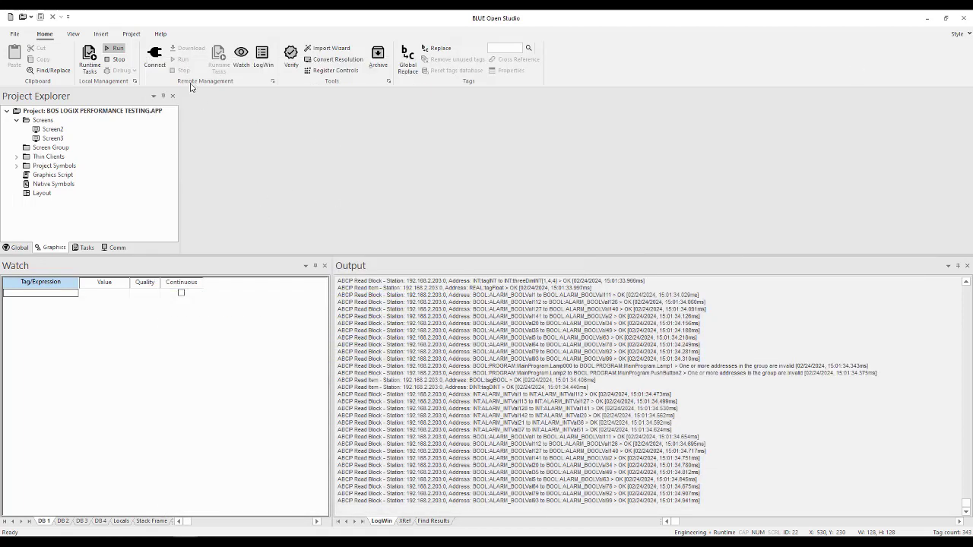
{"action": "left_click", "coordinate": [57, 112]}
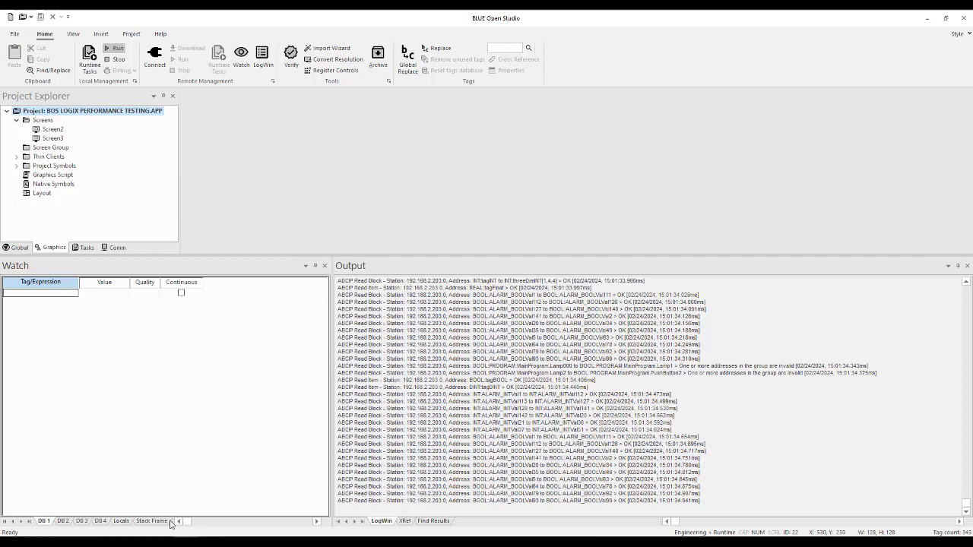
{"action": "left_click", "coordinate": [235, 505]}
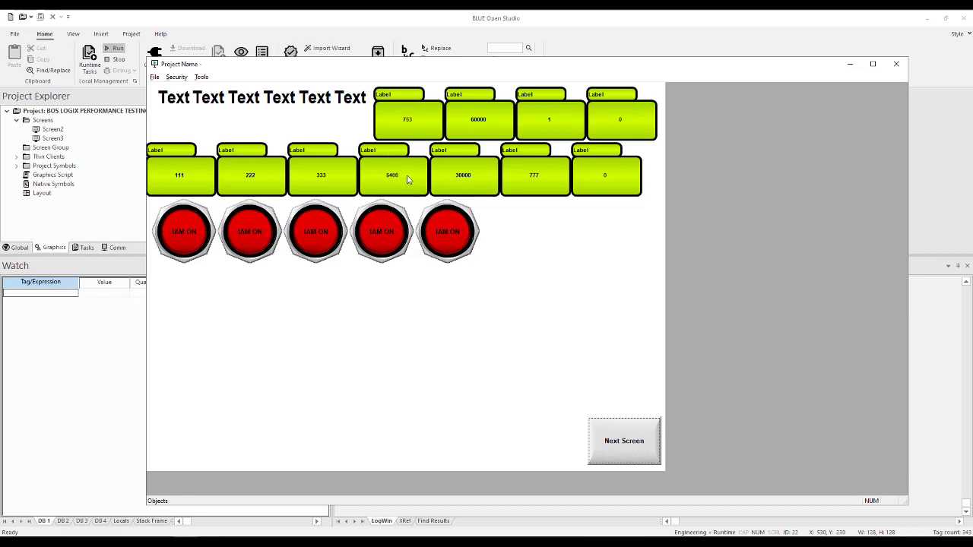
{"action": "left_click", "coordinate": [630, 445]}
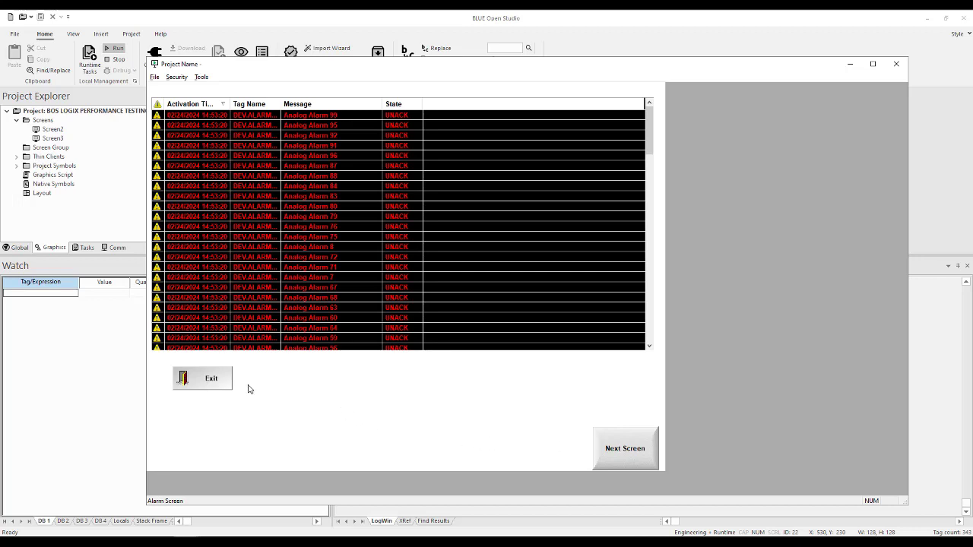
{"action": "left_click", "coordinate": [211, 386]}
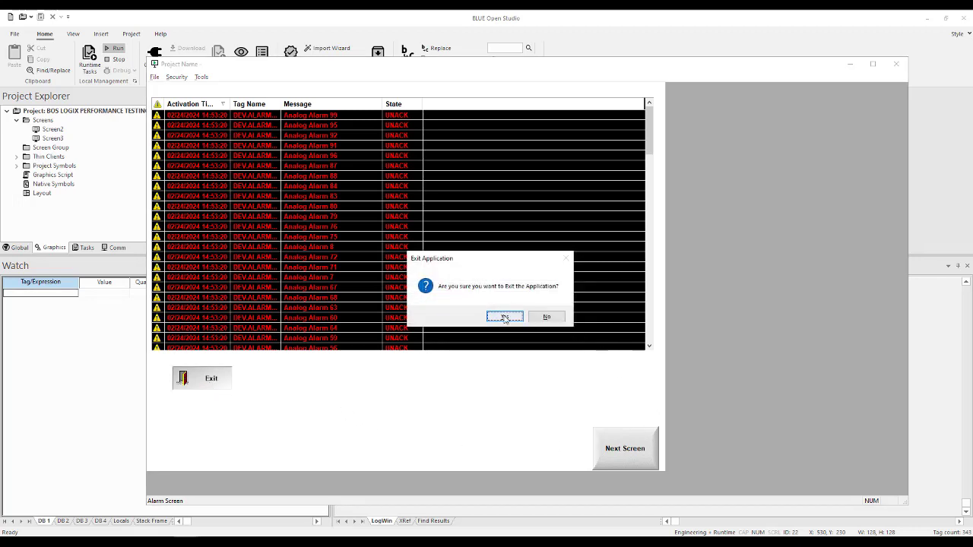
{"action": "left_click", "coordinate": [502, 313]}
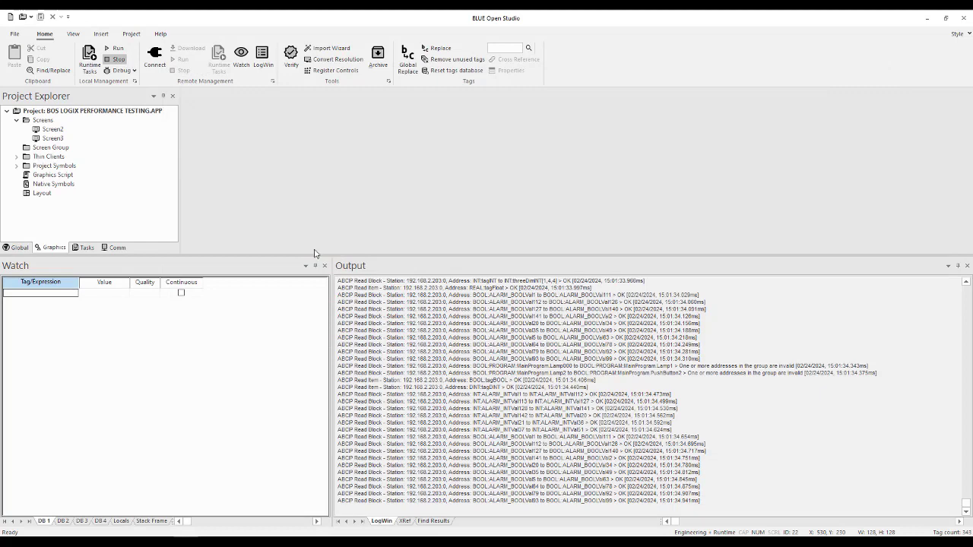
- Shrink the output log area and open the MAIN DRIVER SHEET of the ABCIP communication driver
{"action": "left_click_drag", "start_coordinate": [288, 257], "coordinate": [264, 318]}
{"action": "left_click", "coordinate": [116, 317]}
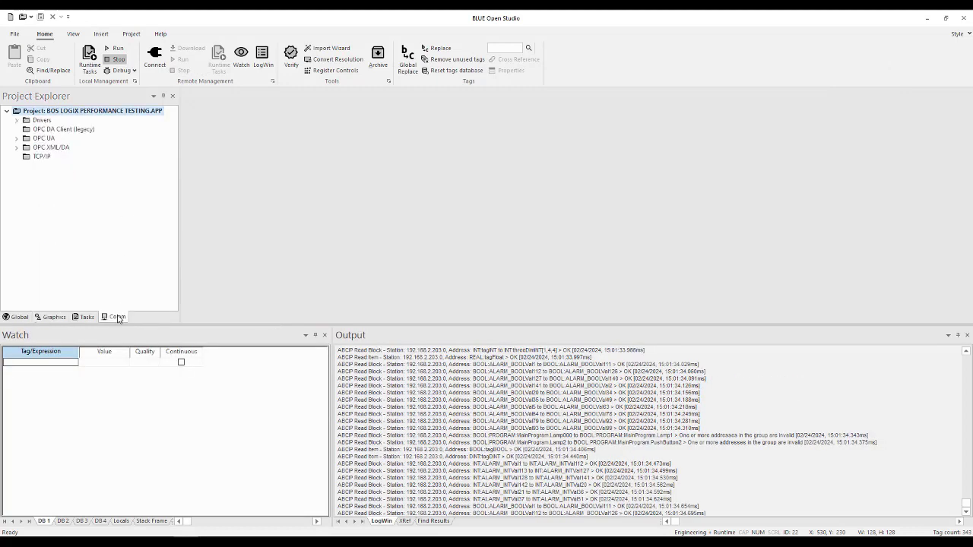
{"action": "left_click", "coordinate": [16, 122]}
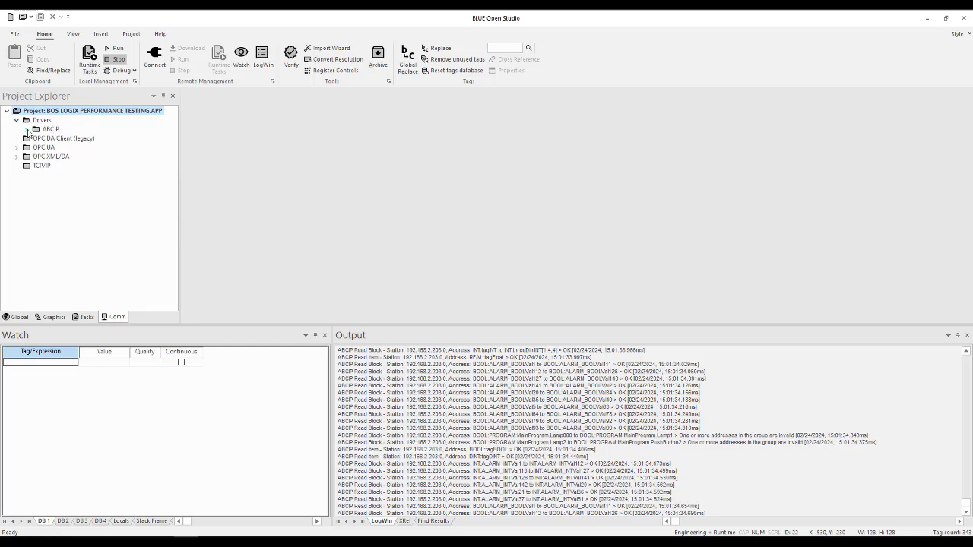
{"action": "left_click", "coordinate": [26, 129]}
{"action": "left_click", "coordinate": [64, 140]}
{"action": "double_click", "coordinate": [63, 140]}
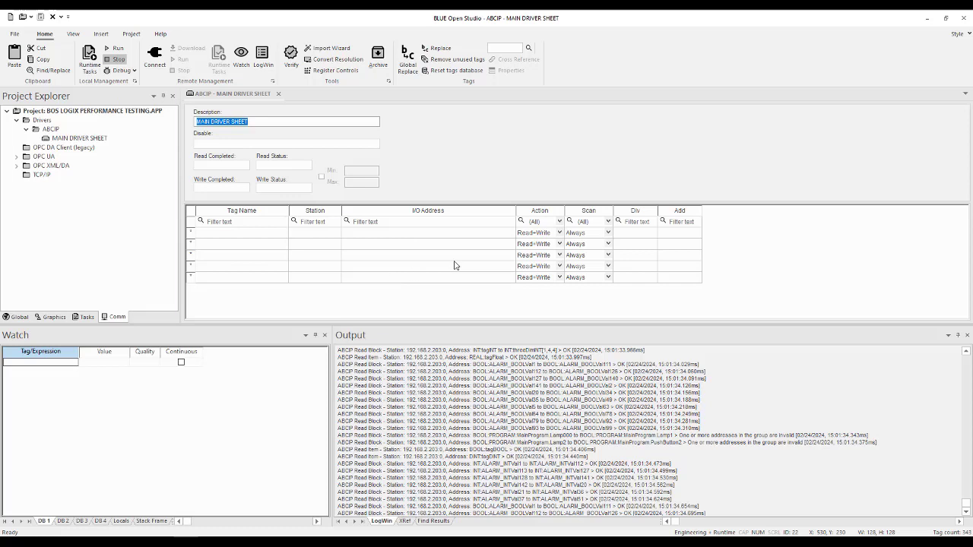
- Insert a new standard driver sheet under ABCIP and enlarge the sheet editing area
{"action": "left_click", "coordinate": [50, 130]}
{"action": "right_click", "coordinate": [52, 131]}
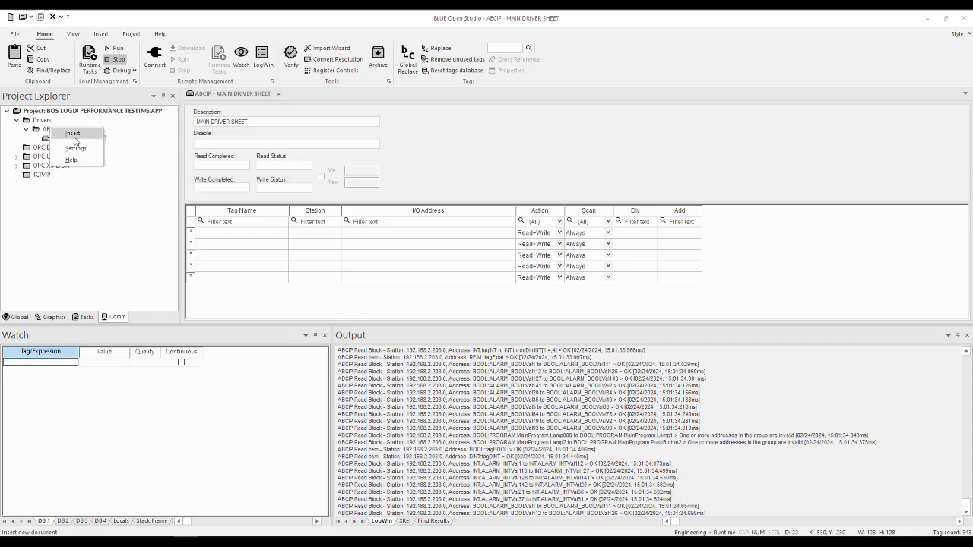
{"action": "left_click", "coordinate": [73, 135]}
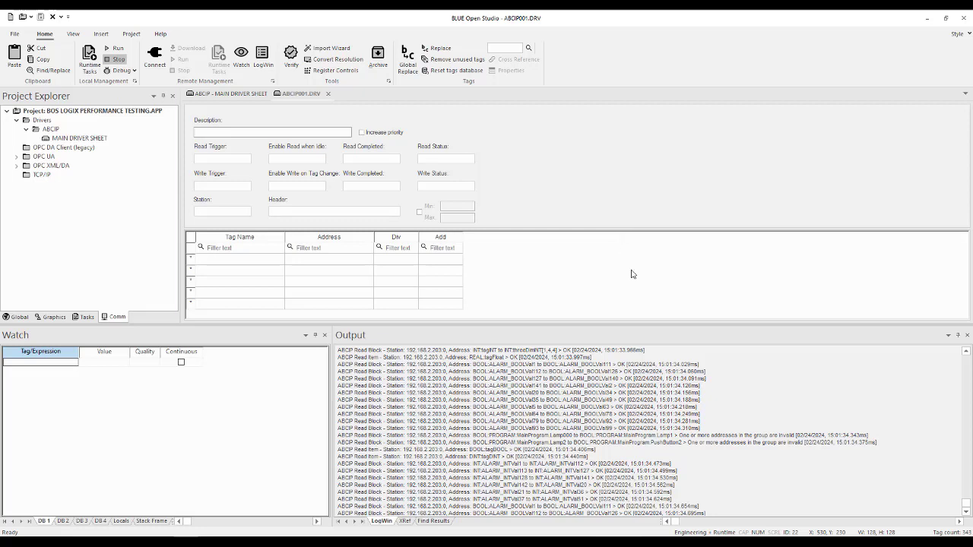
{"action": "left_click_drag", "start_coordinate": [655, 324], "coordinate": [658, 376]}
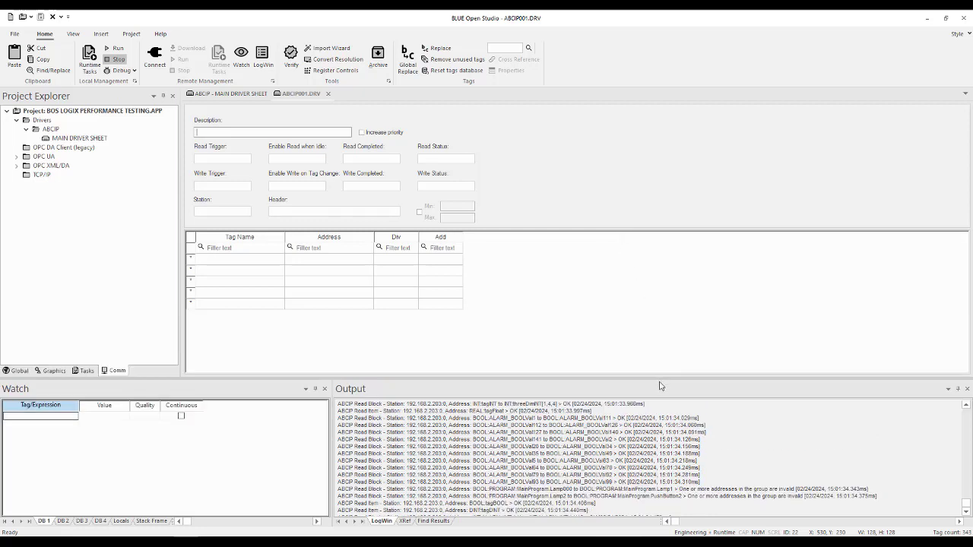